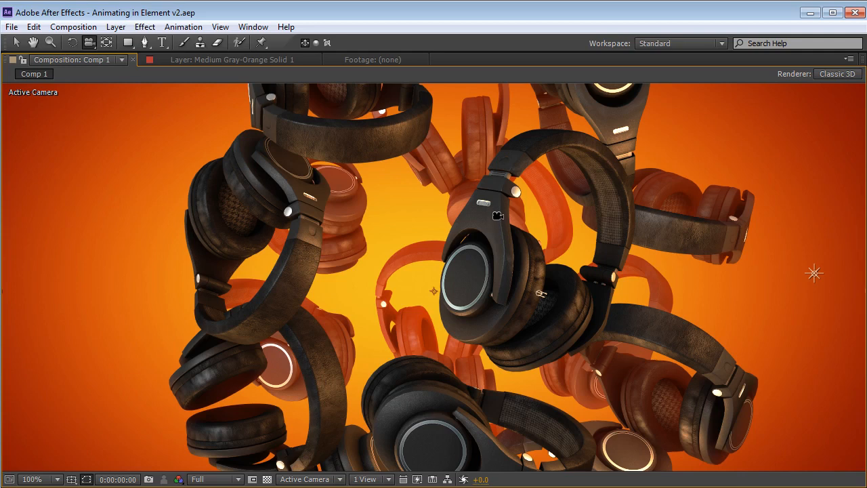
Move the light beside the headphones slightly higher and closer to them
mouse_move(530, 231)
left_mouse_down()
mouse_move(472, 238)
mouse_move(443, 223)
mouse_move(414, 247)
mouse_move(344, 278)
mouse_move(488, 285)
mouse_move(477, 289)
mouse_move(485, 285)
mouse_move(406, 282)
mouse_move(523, 240)
left_mouse_up()
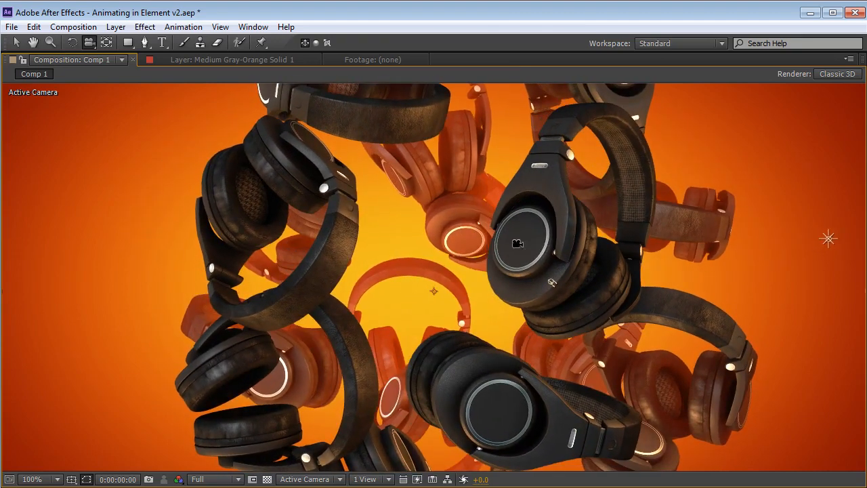
key("v")
left_click_drag(830, 240, 804, 198)
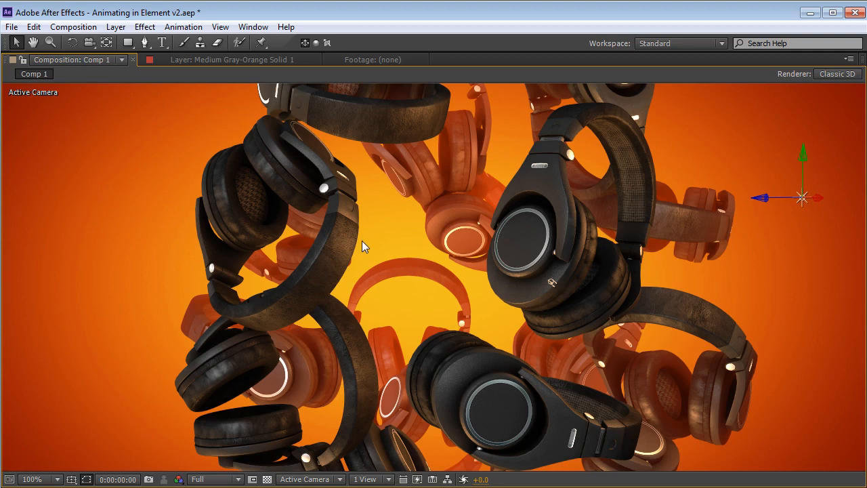
key("c")
left_click_drag(330, 287, 434, 298)
key("grave")
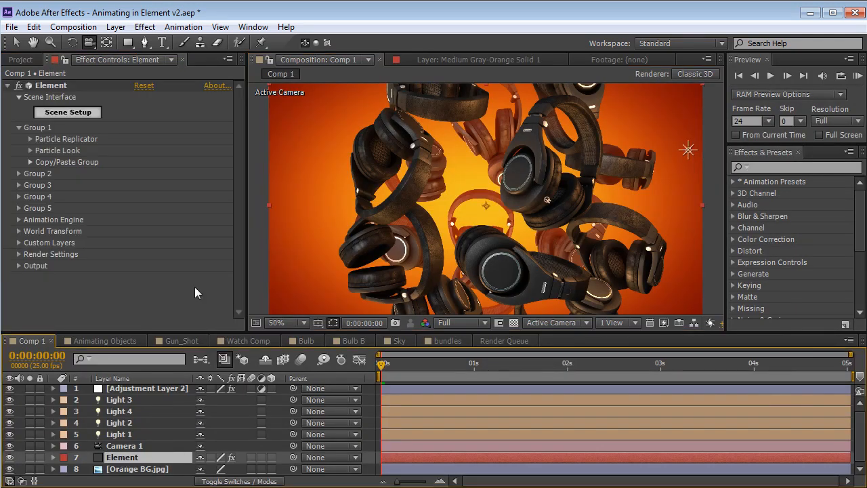
Open the Element layer's Scene Setup and examine the headphones model, preview lighting, environment background and material settings
left_click(54, 98)
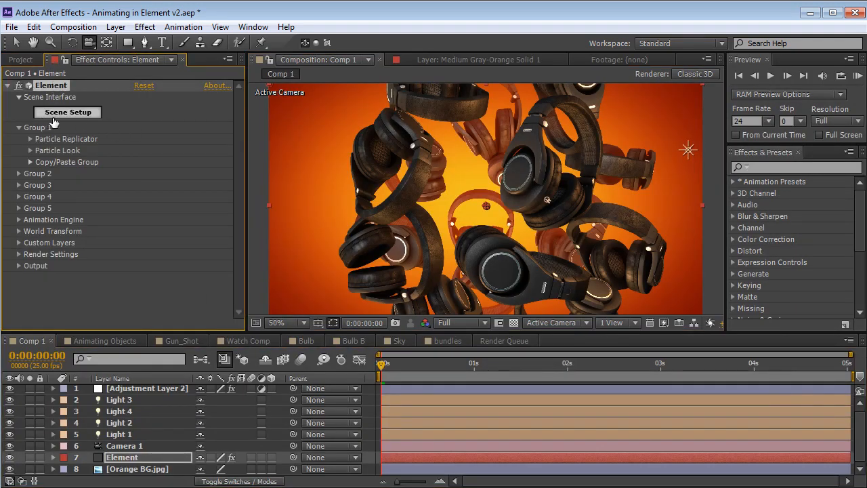
left_click(69, 112)
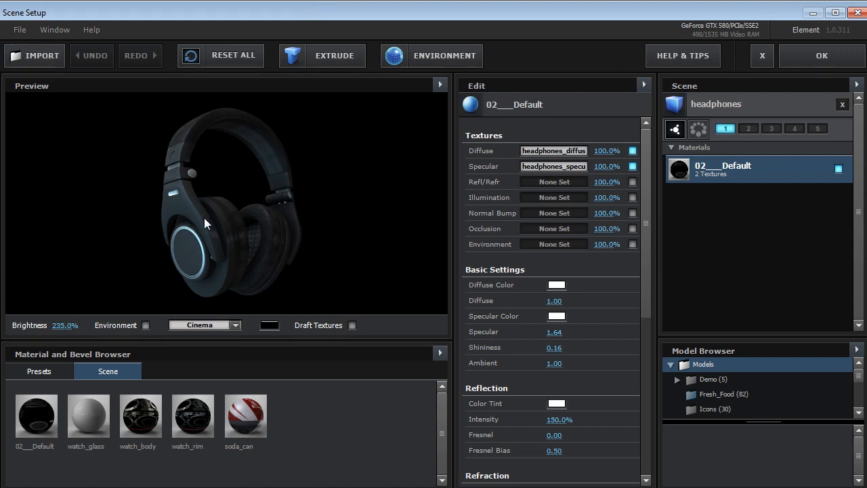
left_click_drag(206, 216, 139, 245)
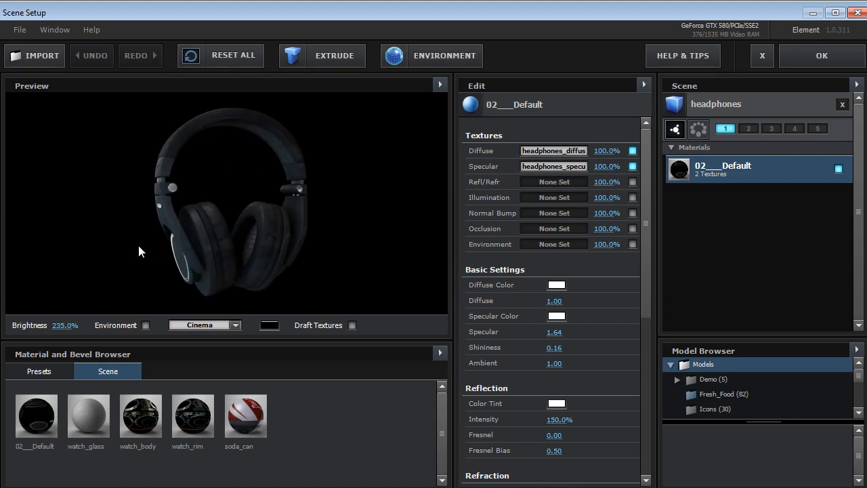
left_click(221, 326)
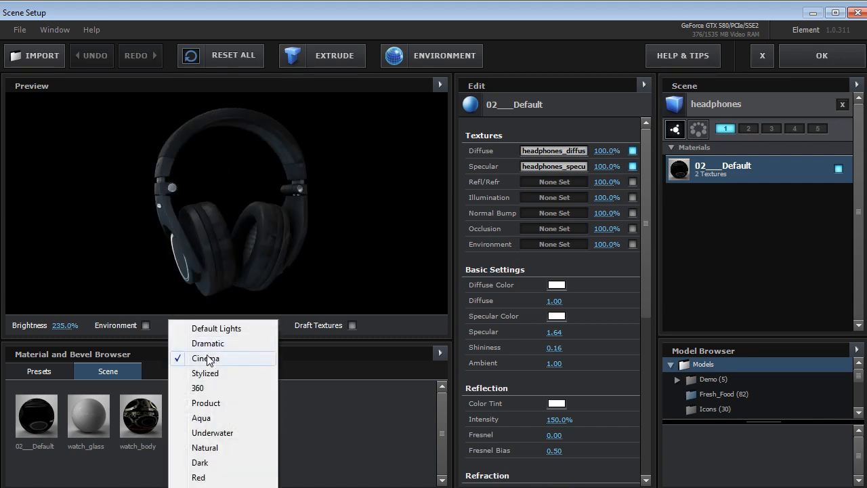
left_click_drag(221, 243, 143, 313)
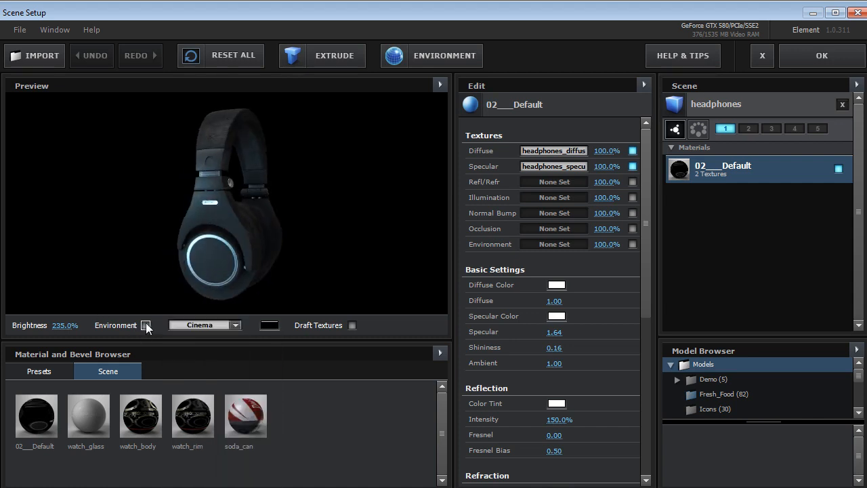
left_click(145, 326)
left_click_drag(235, 206, 154, 236)
left_click(145, 326)
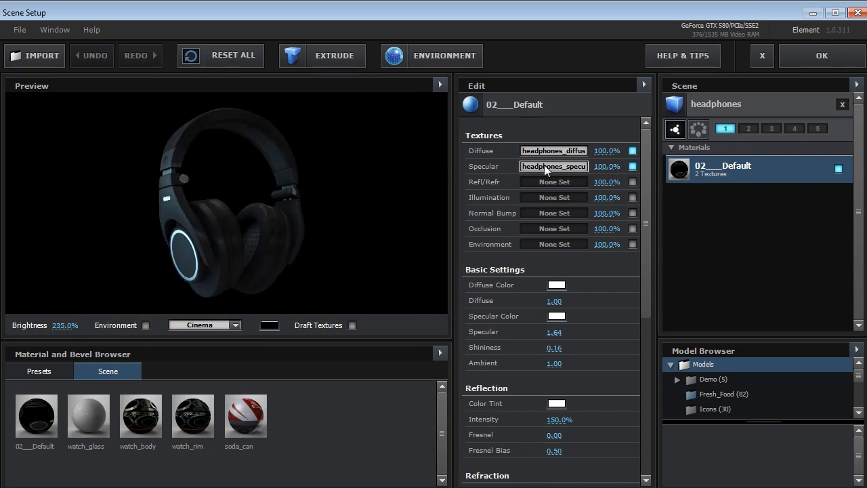
left_click_drag(645, 207, 641, 279)
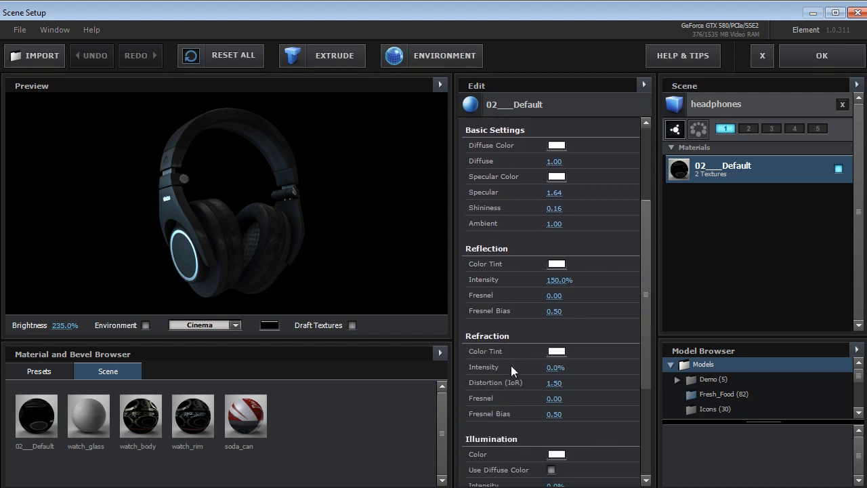
Show the environment in the preview and set the environment map to Studio_blurred
left_click(412, 56)
left_click(458, 354)
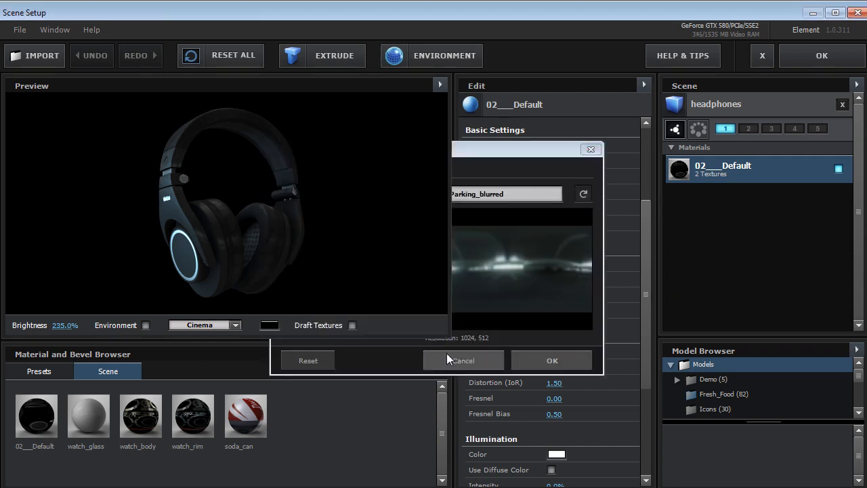
left_click(145, 325)
left_click(428, 56)
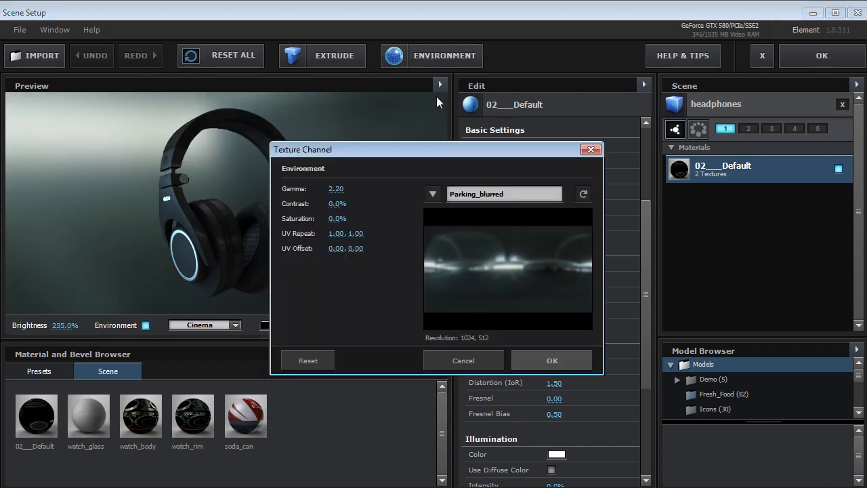
left_click(436, 193)
left_click(484, 436)
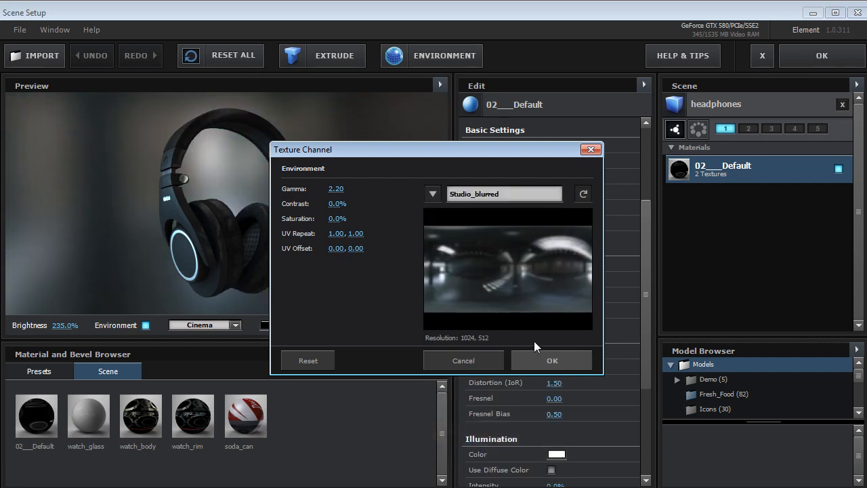
left_click(572, 359)
left_click_drag(422, 302, 226, 196)
key("ctrl+z")
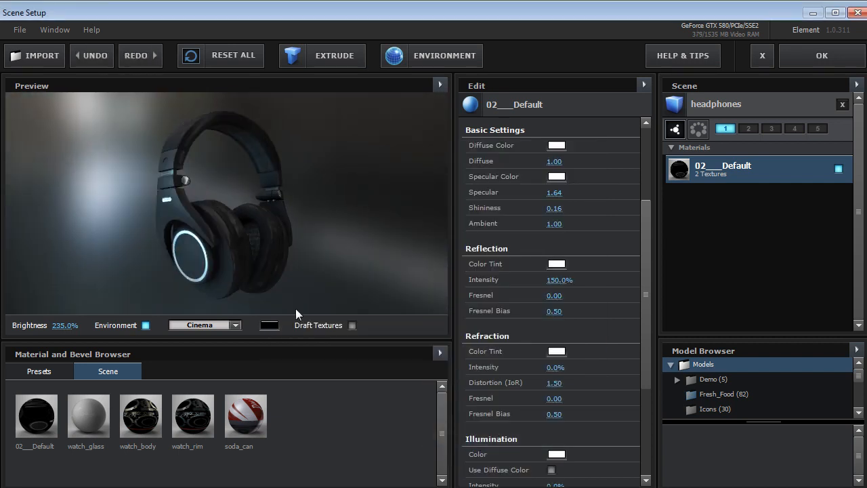
Try the Shiny and Paint material presets on the headphones model
left_click(45, 369)
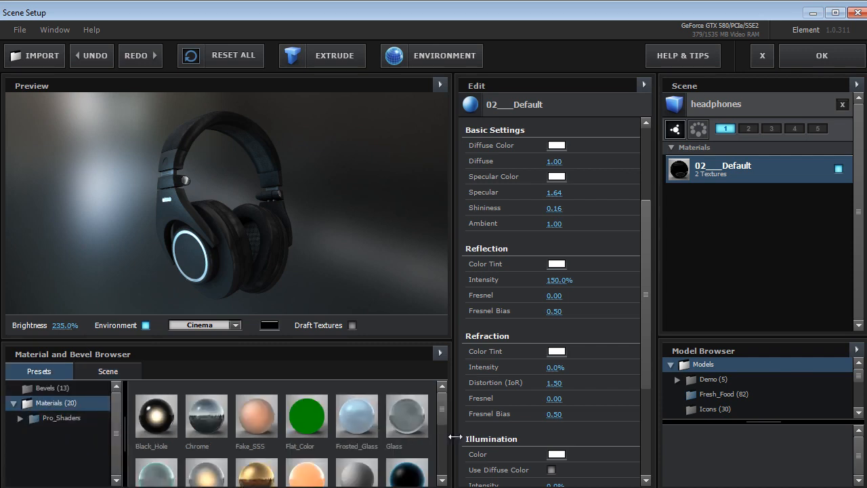
scroll(440, 416, "down", 1)
left_click_drag(440, 416, 440, 443)
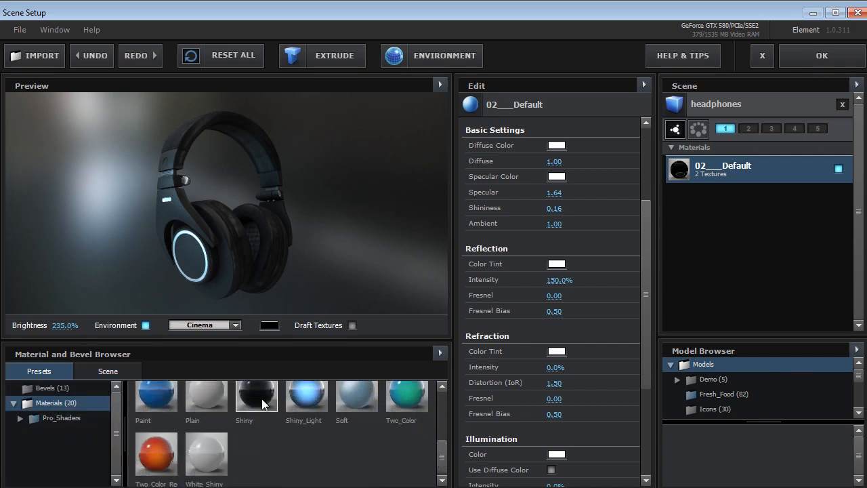
left_click_drag(256, 397, 238, 238)
mouse_move(146, 399)
left_mouse_down()
mouse_move(189, 243)
mouse_move(239, 214)
left_mouse_up()
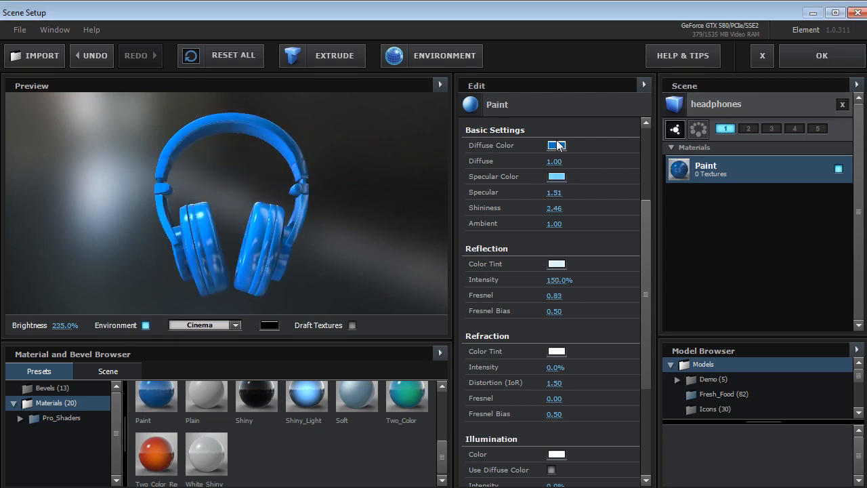
Try diffuse color C31600 on the Paint material and discard all Scene Setup changes without saving
left_click(556, 145)
left_click_drag(627, 159, 621, 249)
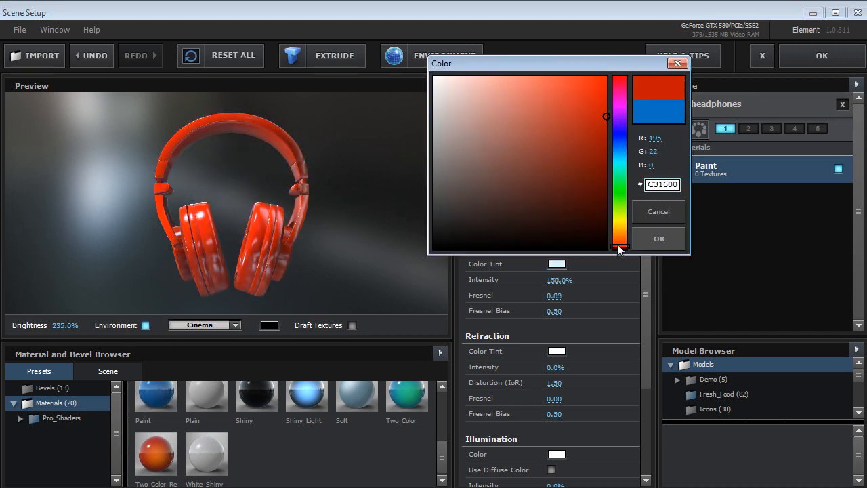
left_click(656, 210)
left_click_drag(288, 241, 302, 242)
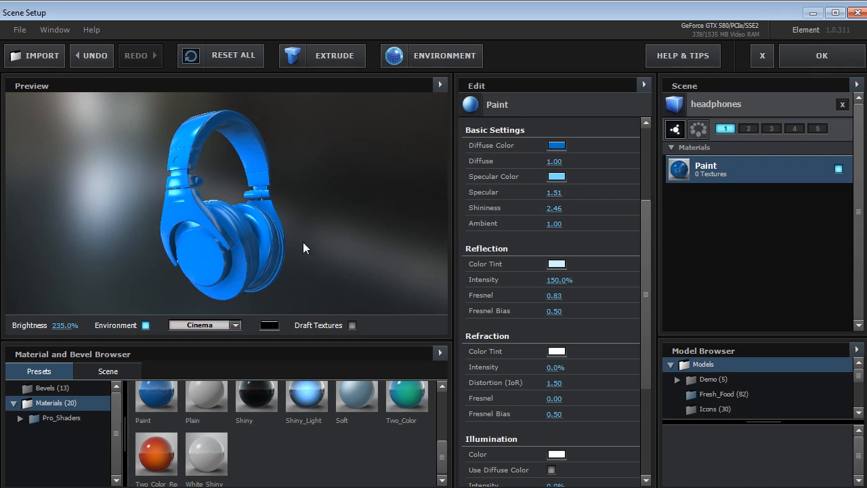
left_click(760, 55)
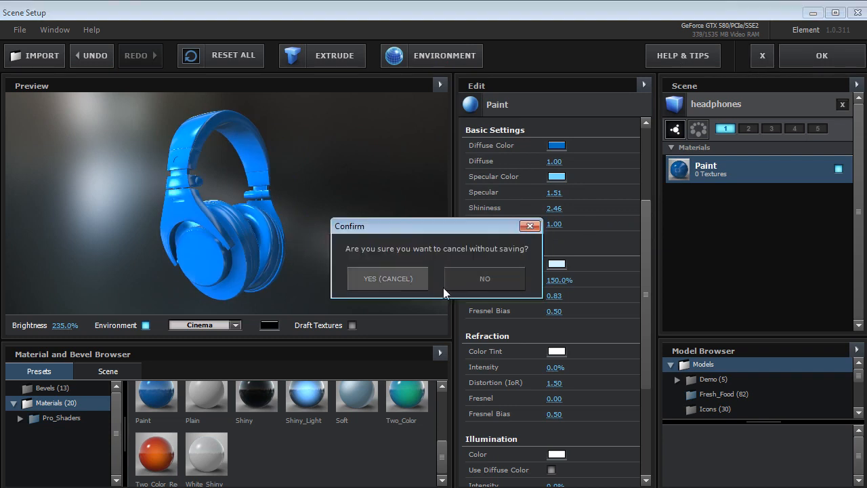
left_click(398, 278)
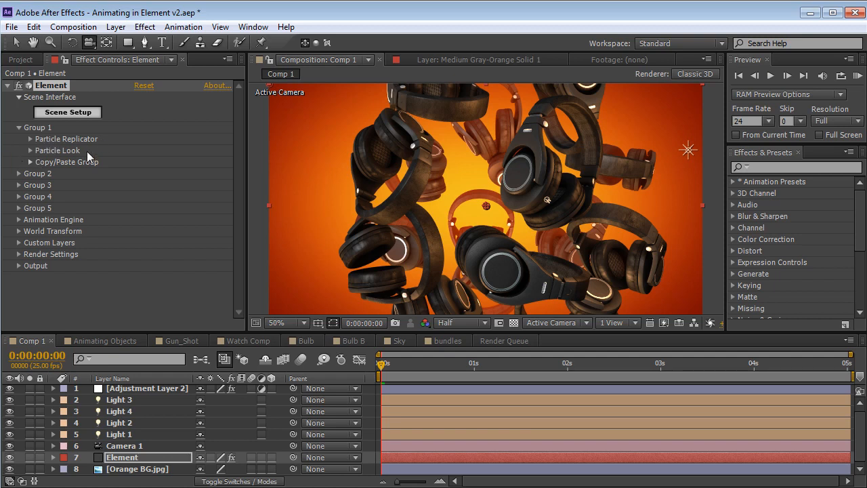
Try a different particle rotation in Group 1's Particle Look settings and undo it
left_click(30, 163)
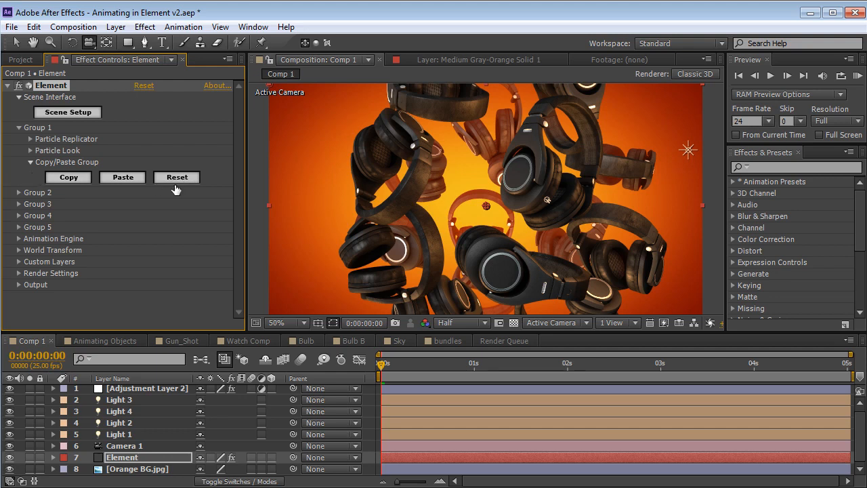
left_click(29, 163)
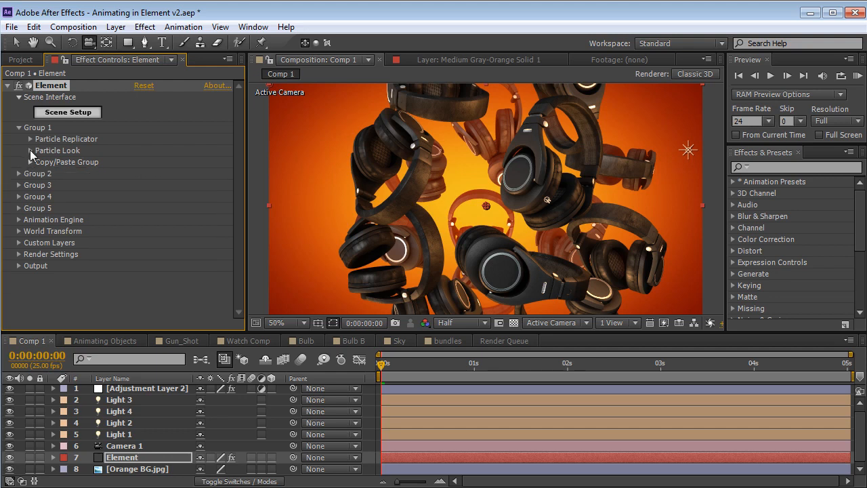
left_click(30, 151)
left_click_drag(95, 162, 152, 175)
left_click_drag(150, 231, 164, 254)
key("ctrl+z")
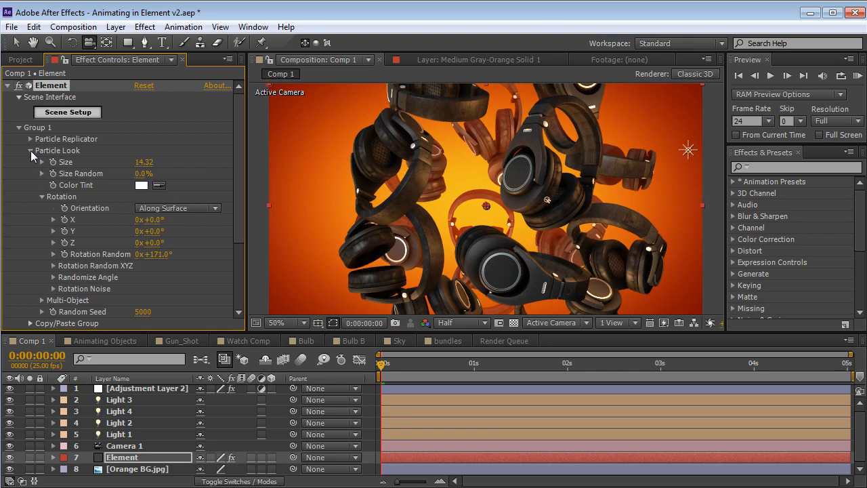
left_click(30, 150)
Try a particle count of 15 in Group 1's Particle Replicator and undo it
left_click(30, 139)
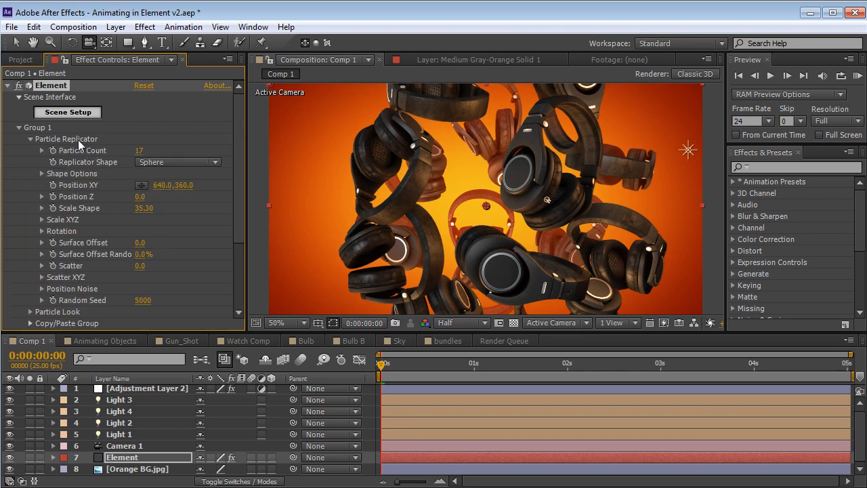
mouse_move(138, 151)
left_mouse_down()
mouse_move(154, 152)
mouse_move(138, 157)
left_mouse_up()
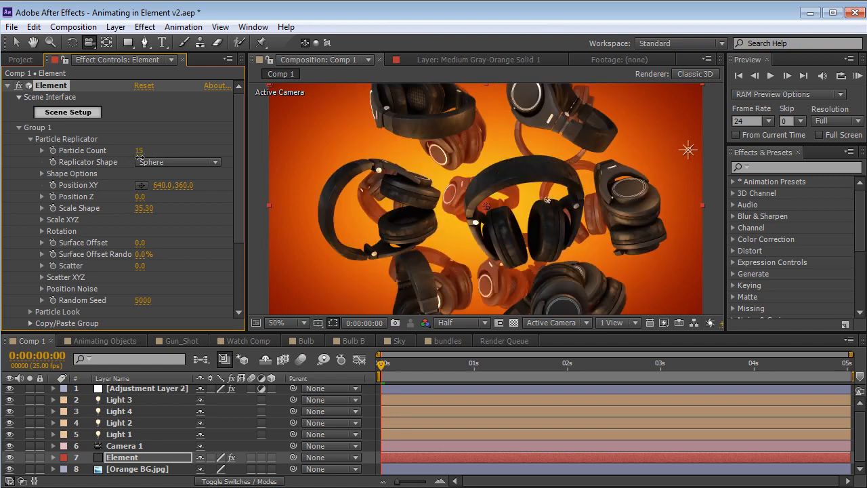
key("ctrl+z")
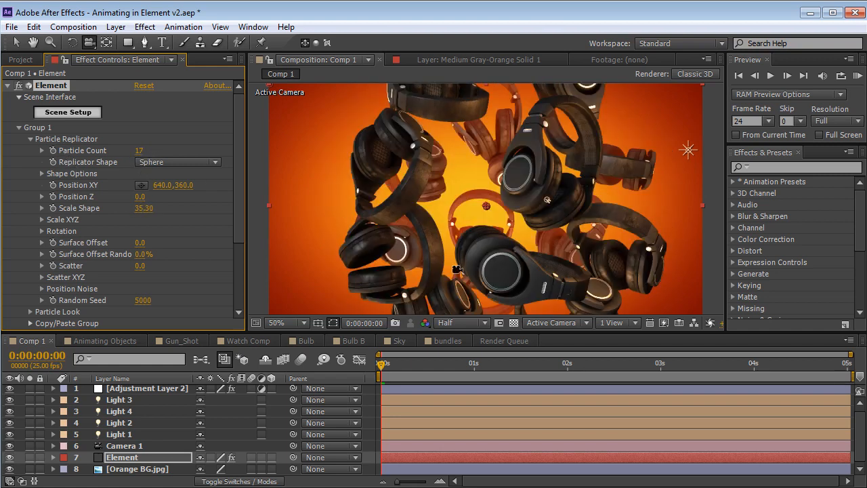
Set Group 1's replicator shape to Ring and check the arrangement from a higher angle
left_click(177, 162)
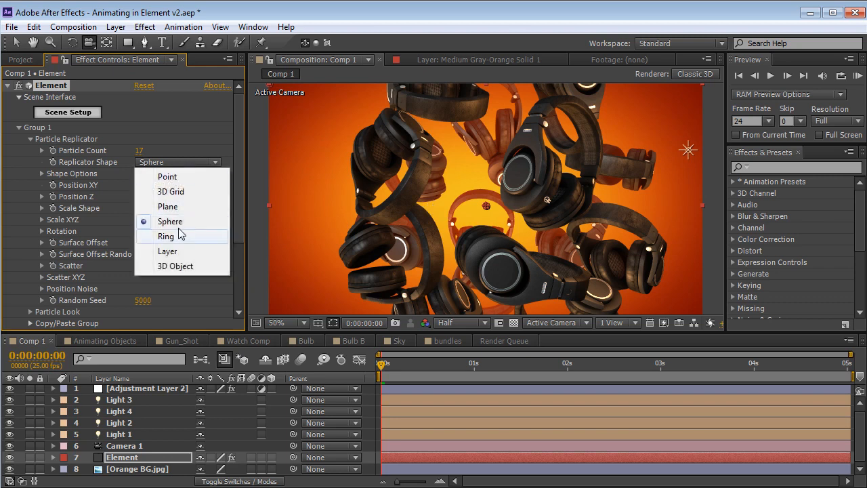
left_click(166, 237)
left_click_drag(428, 197, 427, 237)
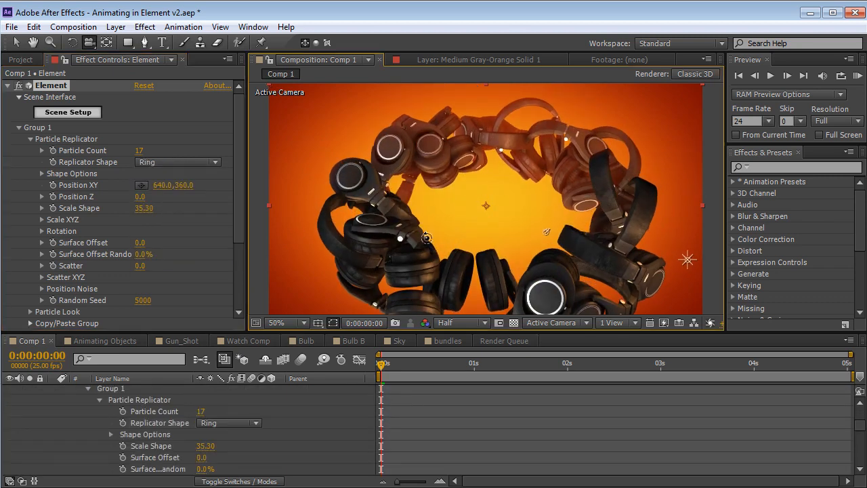
left_click(173, 163)
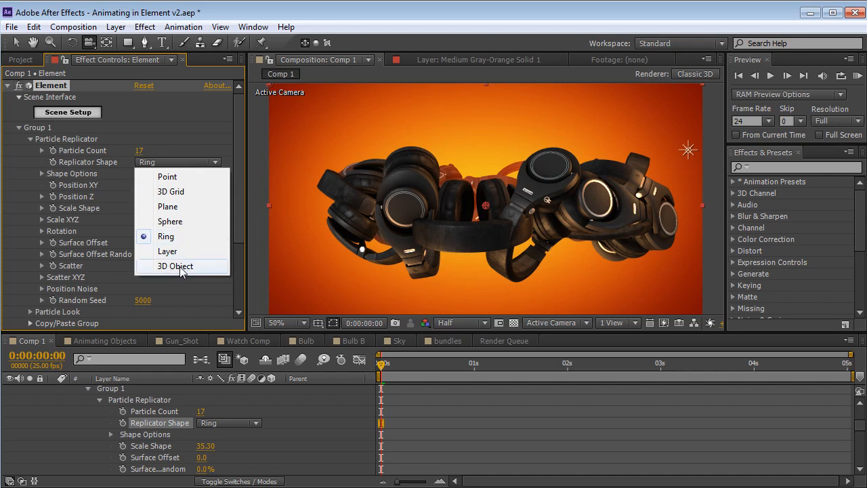
Set the Element output's polygon mode to Point Cloud and inspect the ring of headphones in an enlarged view
left_click_drag(237, 167, 233, 232)
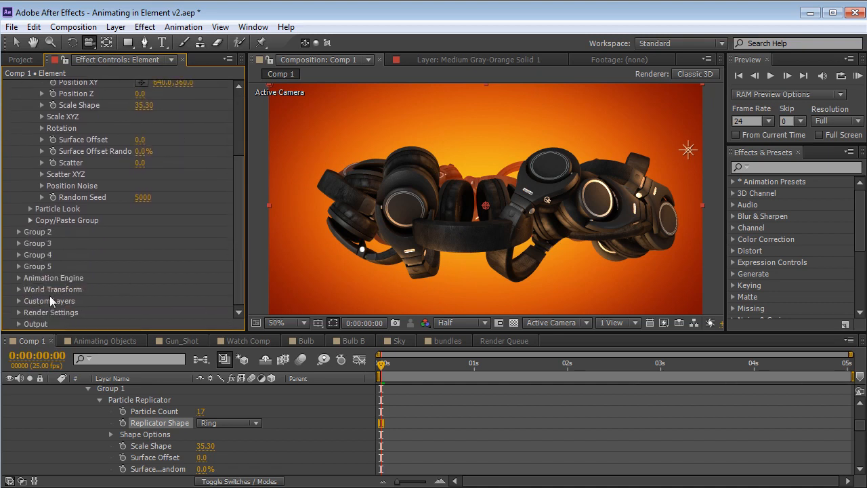
left_click(18, 325)
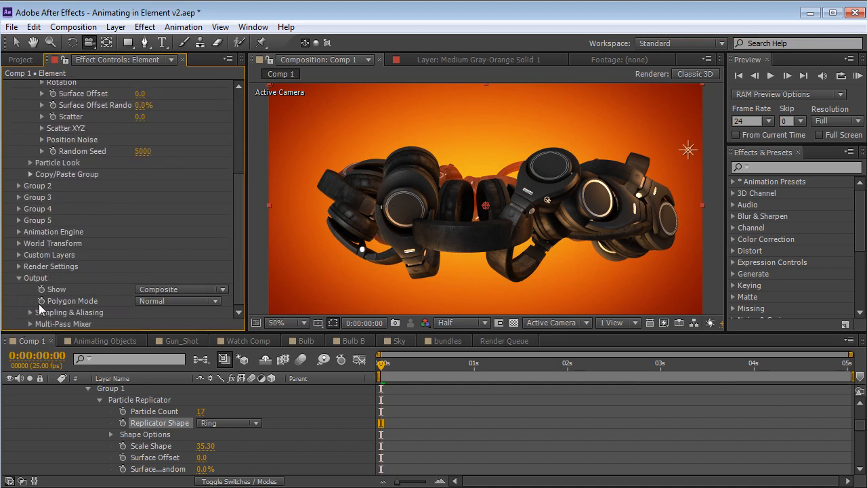
left_click(180, 302)
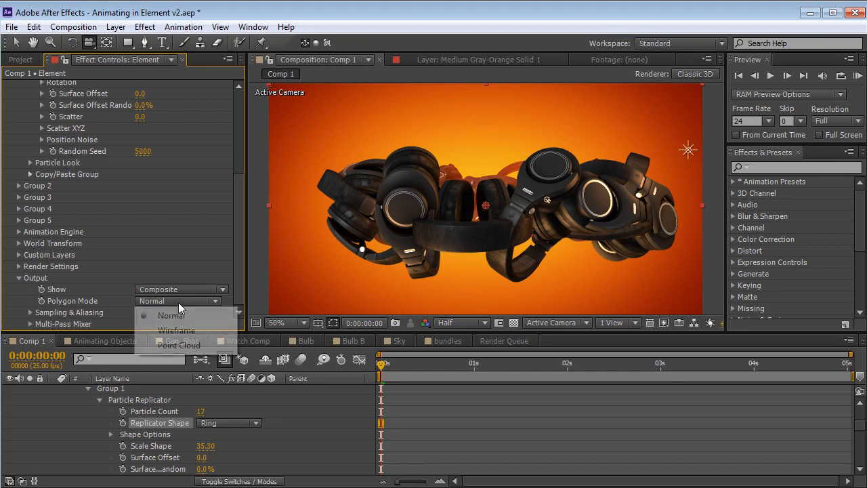
left_click(175, 350)
left_click_drag(513, 181, 427, 238)
key("grave")
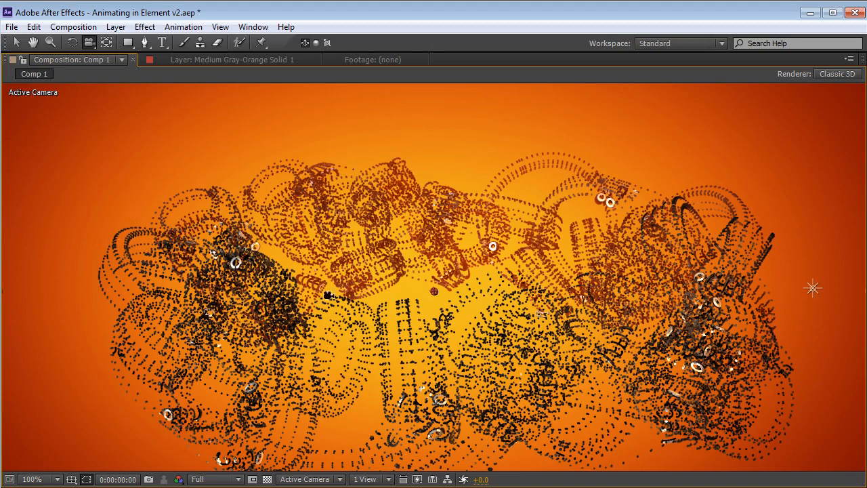
key("grave")
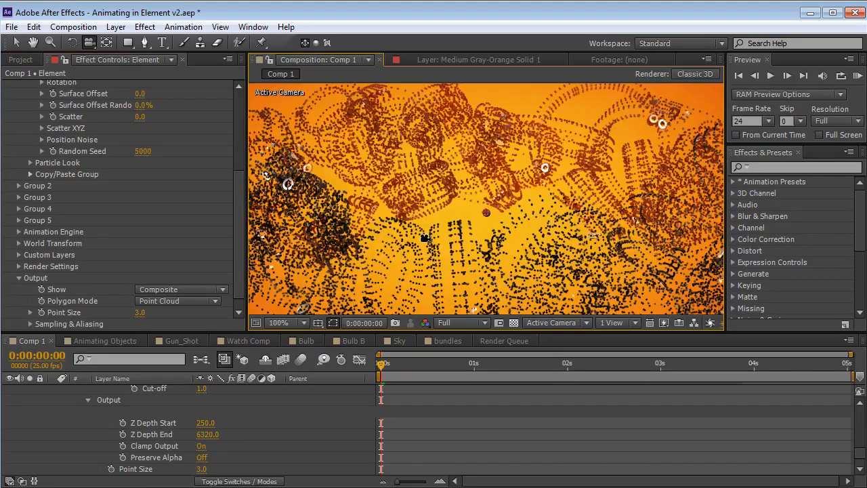
Set the Element output's polygon mode to Wireframe and inspect the ring of headphones in an enlarged view
left_click_drag(581, 217, 520, 182)
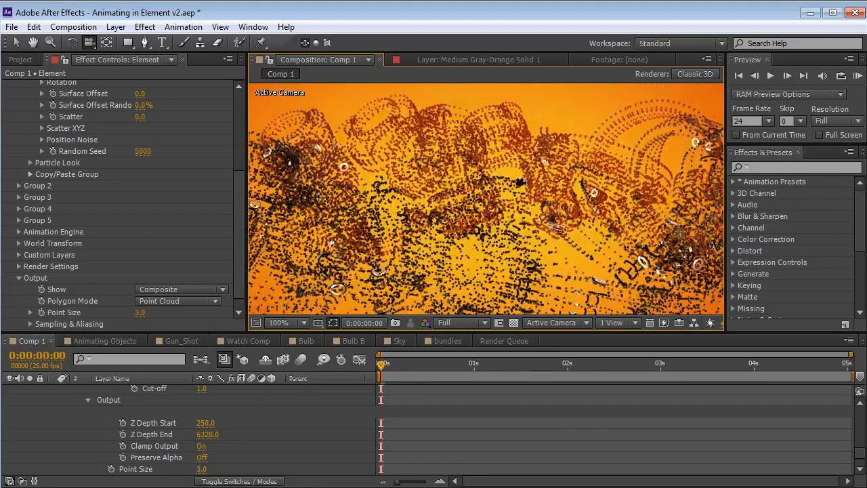
scroll(450, 203, "down", 1)
scroll(474, 210, "up", 1)
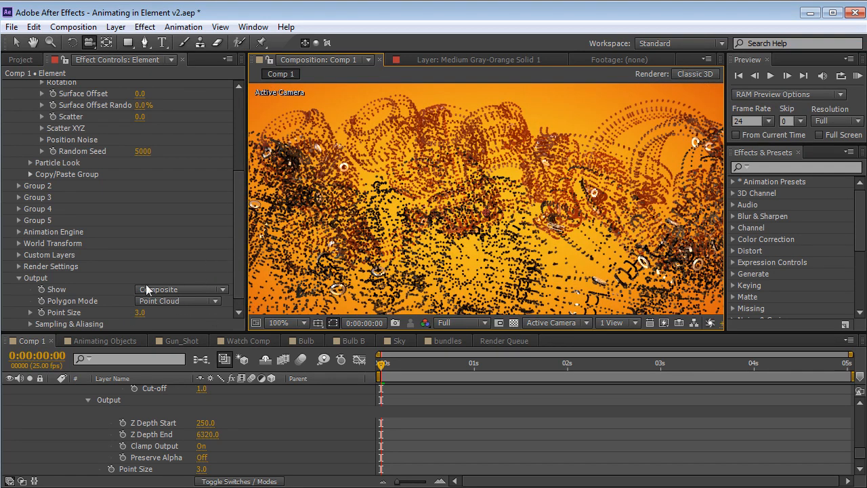
left_click(174, 301)
left_click(179, 329)
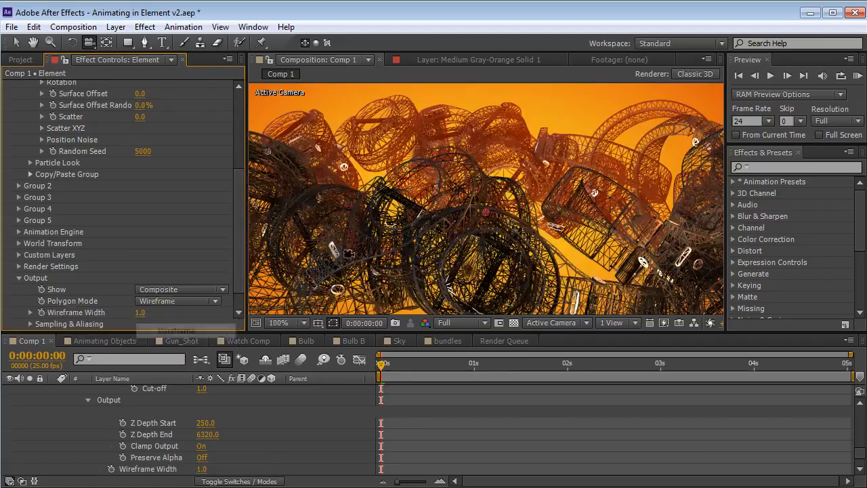
key("grave")
left_click_drag(565, 280, 542, 276)
right_click_drag(444, 299, 451, 230)
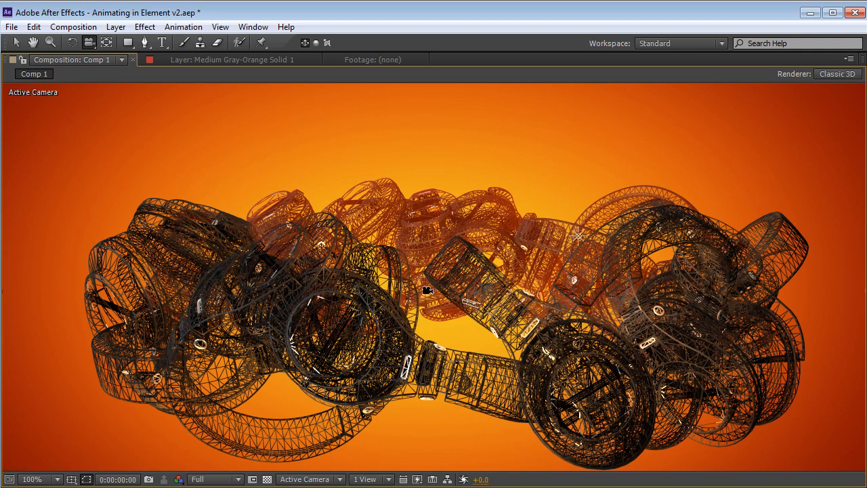
key("space")
left_click_drag(434, 316, 427, 287)
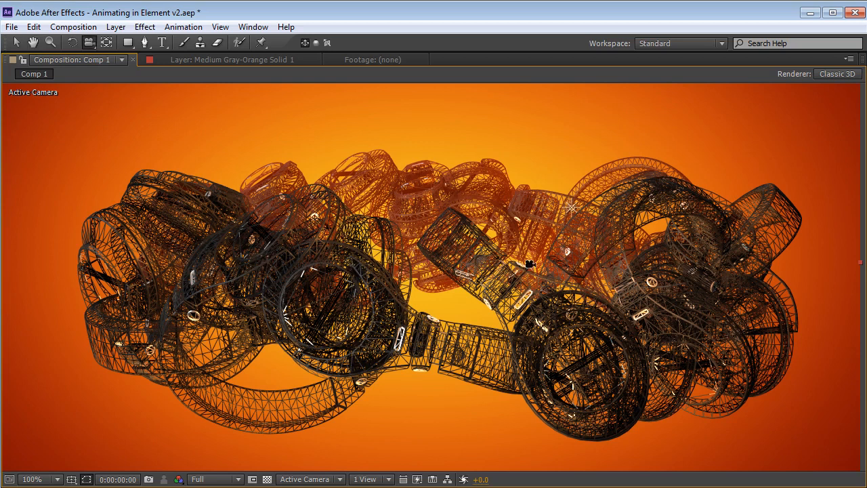
Restore the standard panel layout and set the Element output's polygon mode to Normal
key("grave")
left_click(176, 301)
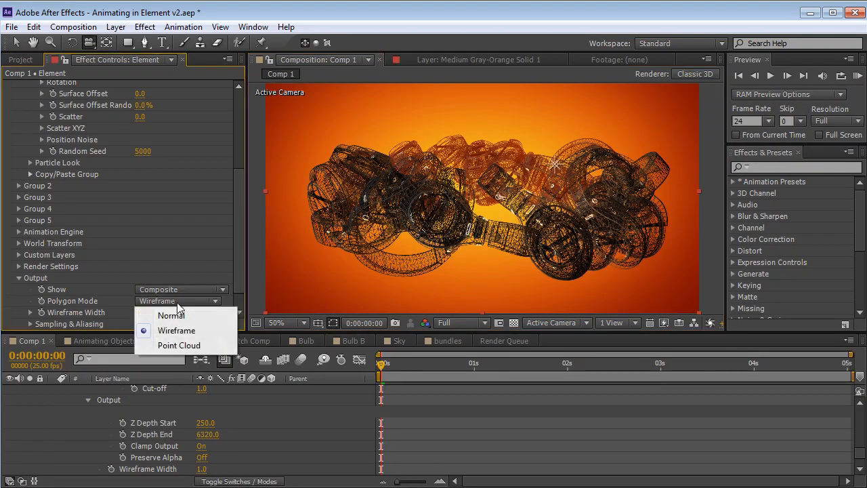
left_click(172, 316)
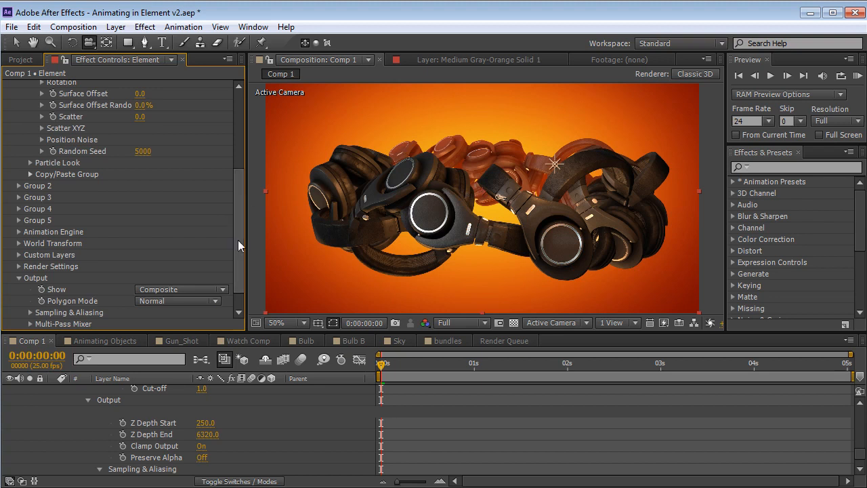
Set Group 1's replicator shape to Sphere and collapse its shape options
left_click_drag(238, 240, 248, 155)
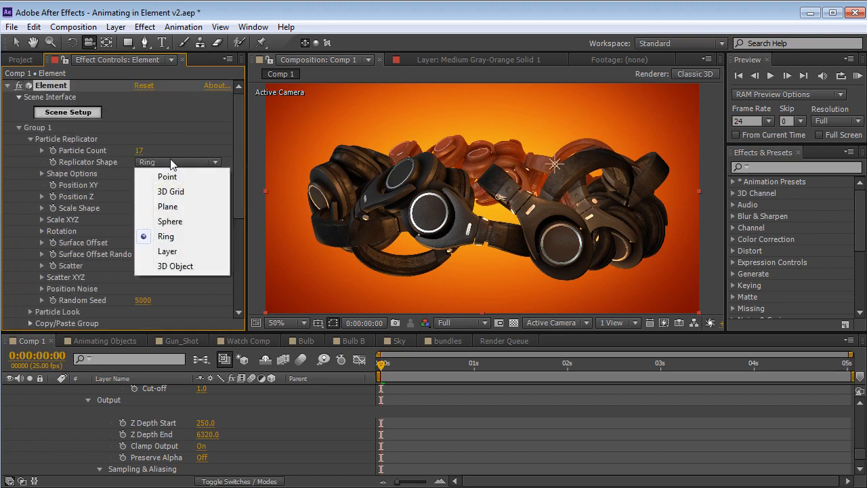
left_click(173, 222)
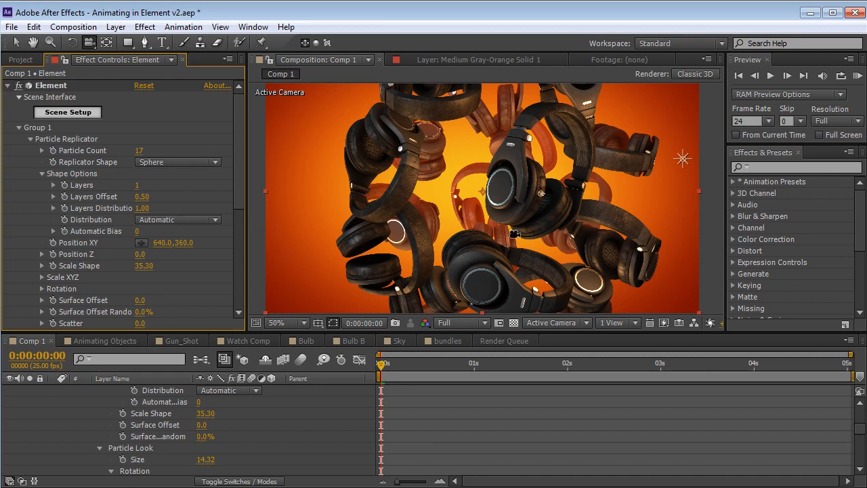
left_click(42, 173)
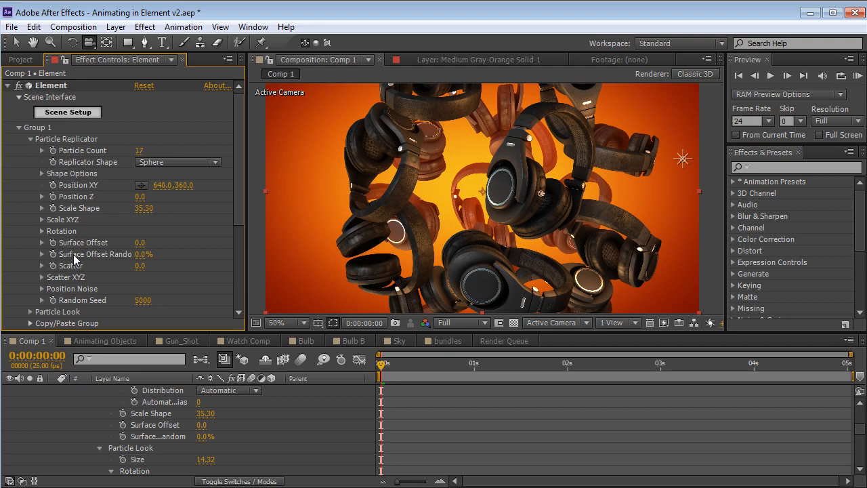
Animate Group 1's Scale Shape from 0 at the first frame to 35.30 at about 0:00:01:17 and scrub the expansion
left_click(53, 208)
left_click_drag(421, 366, 537, 370)
left_click_drag(381, 416, 539, 416)
left_click_drag(480, 366, 353, 379)
left_click(145, 208)
type("0")
key("Return")
left_click_drag(382, 366, 516, 378)
Keyframe Particle Look's Rotation Random at the ending Scale Shape keyframe, and set it to 0° at the first frame
scroll(239, 189, "down", 3)
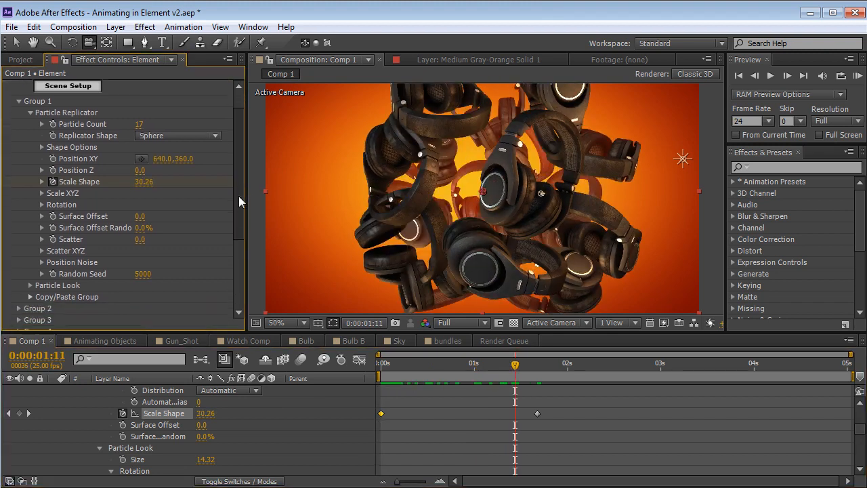
left_click(30, 264)
scroll(27, 263, "down", 6)
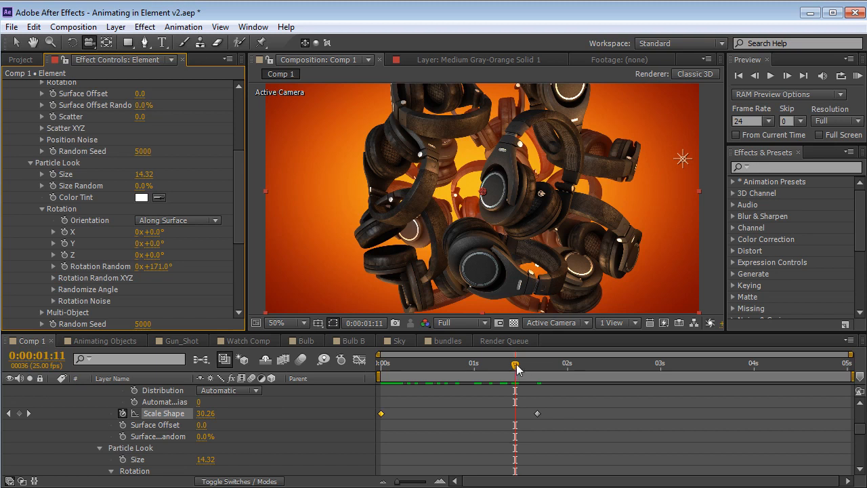
left_click_drag(515, 370, 534, 366)
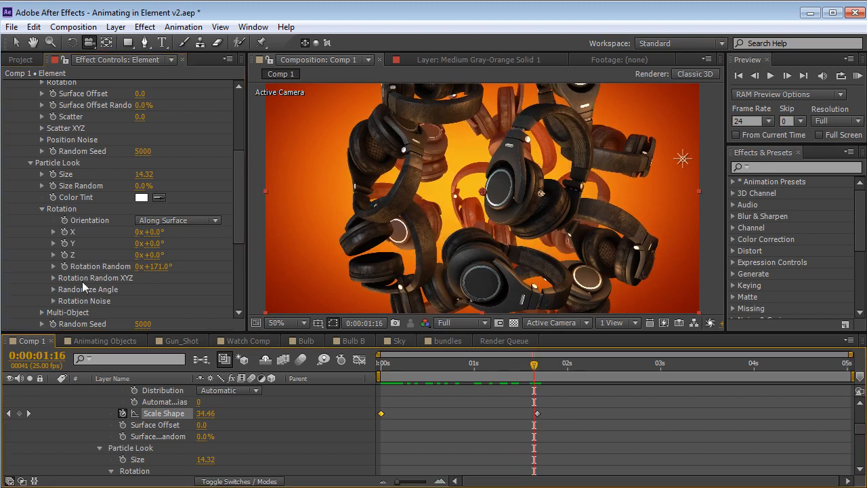
key("Page_Down")
left_click(65, 266)
left_click(383, 366)
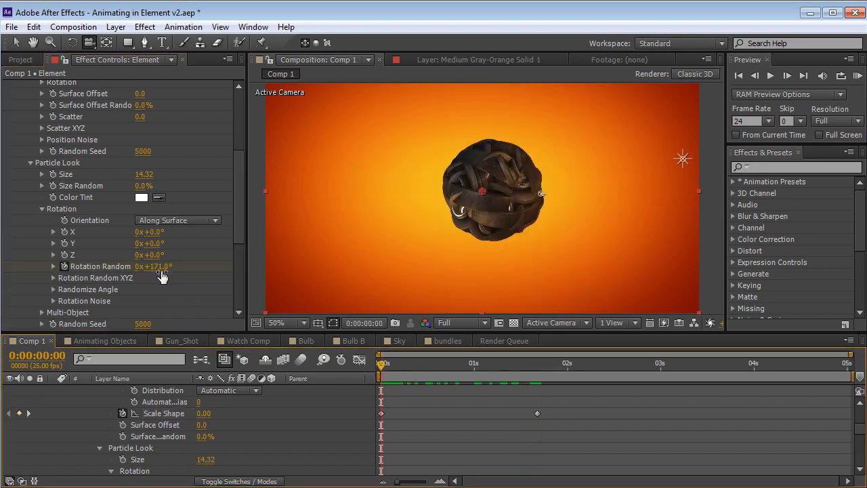
left_click(161, 269)
type("0")
key("Return")
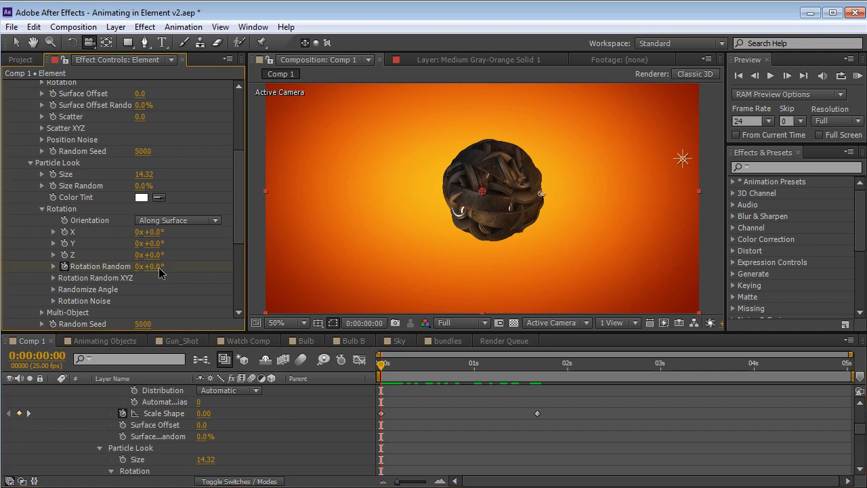
Set the particles' rotation orientation to Fixed and scrub through the headphones' expansion from the start
left_click(193, 226)
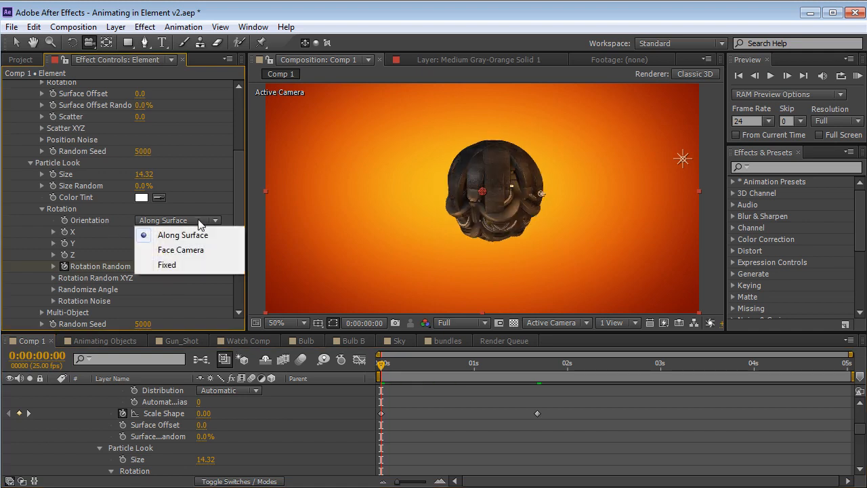
left_click(170, 264)
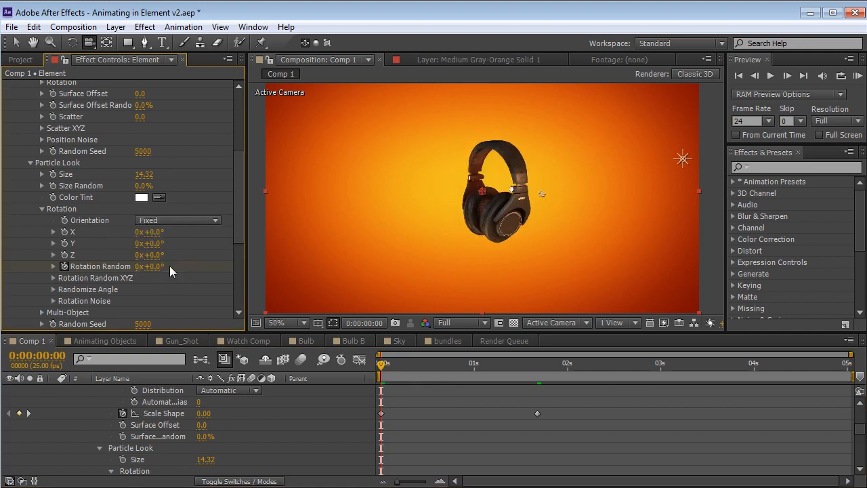
left_click(381, 366)
left_click_drag(406, 410, 368, 430)
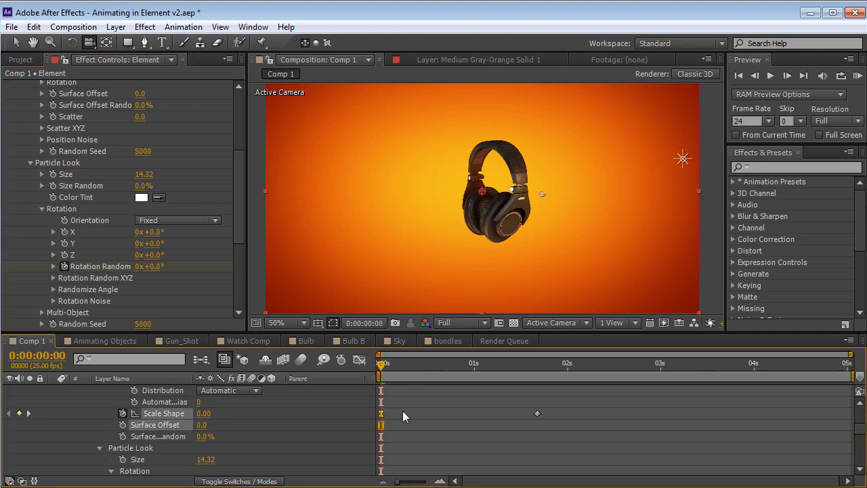
left_click(390, 370)
left_click_drag(390, 372, 483, 400)
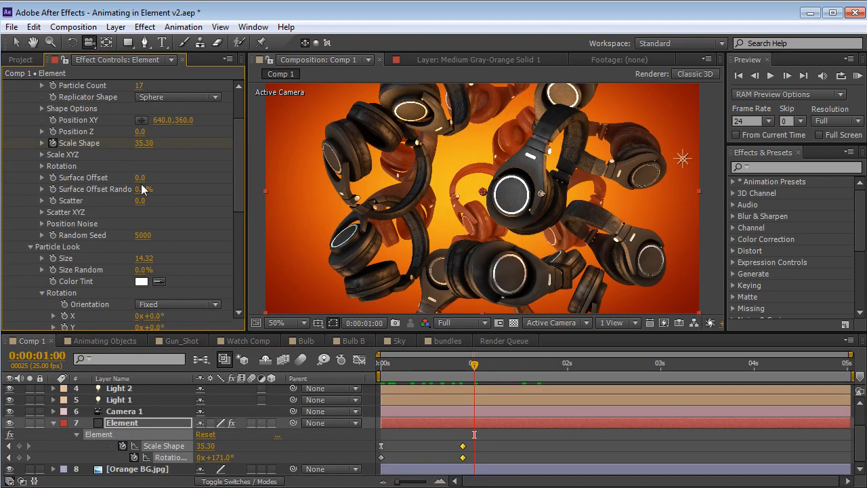
Try a much higher Scatter value in Group 1's Particle Replicator and undo it
left_click_drag(139, 201, 651, 185)
key("ctrl+z")
left_click_drag(242, 202, 240, 154)
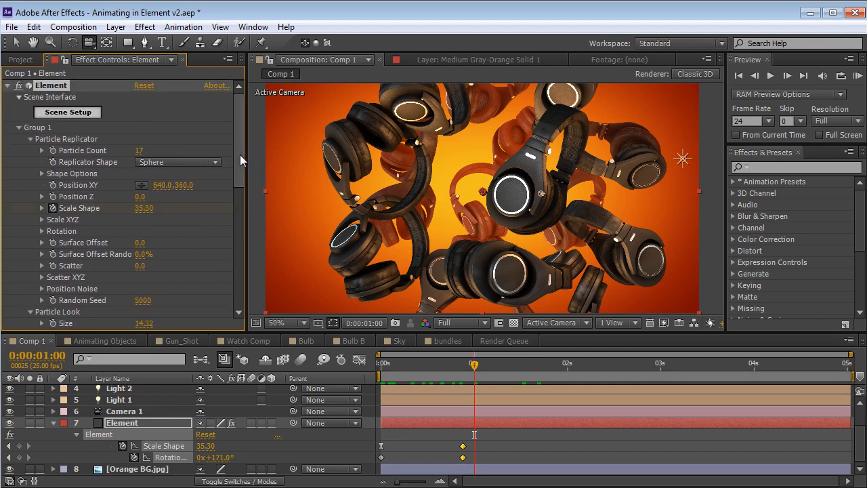
Open the Gun_Shot composition and preview the pistol's firing animation
key("ctrl+s")
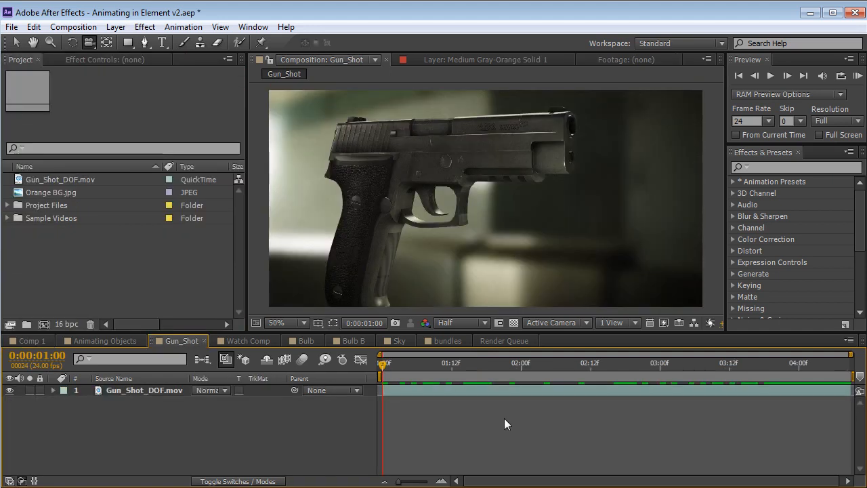
key("space")
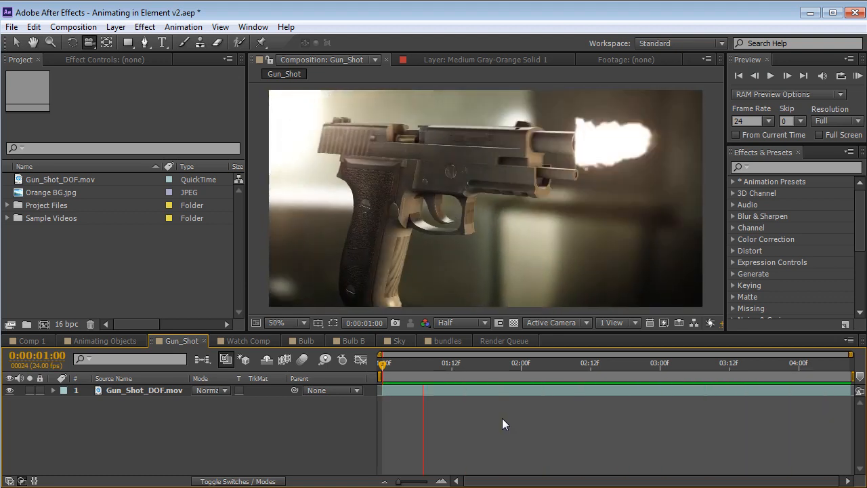
left_click_drag(416, 364, 371, 387)
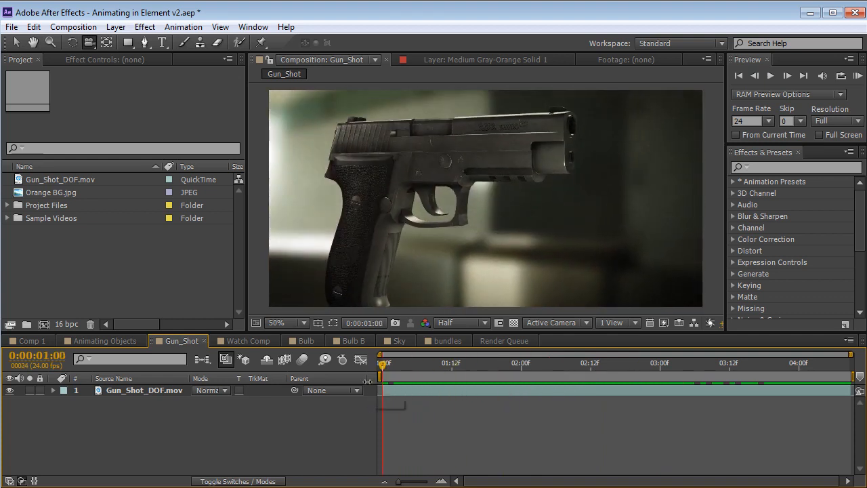
Open the Animating Objects composition, orbit the camera slightly around the handgun, and show the handgun solid's effect controls
left_click(102, 341)
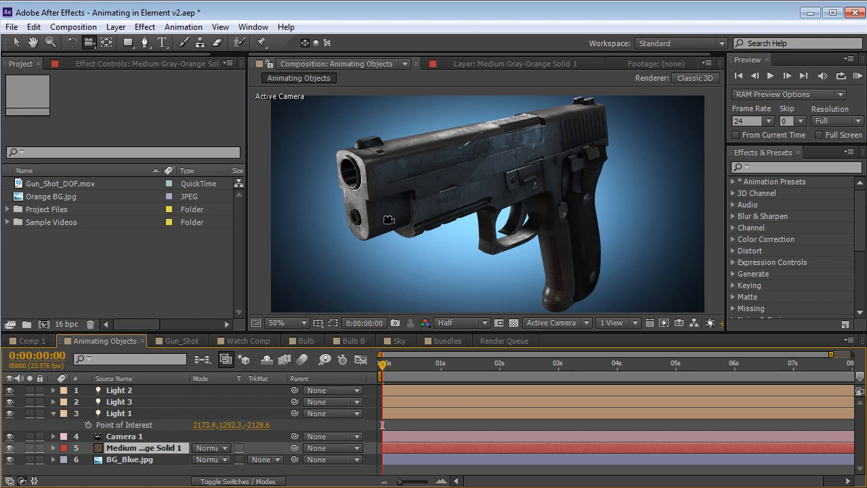
left_click_drag(387, 248, 448, 251)
key("ctrl+z")
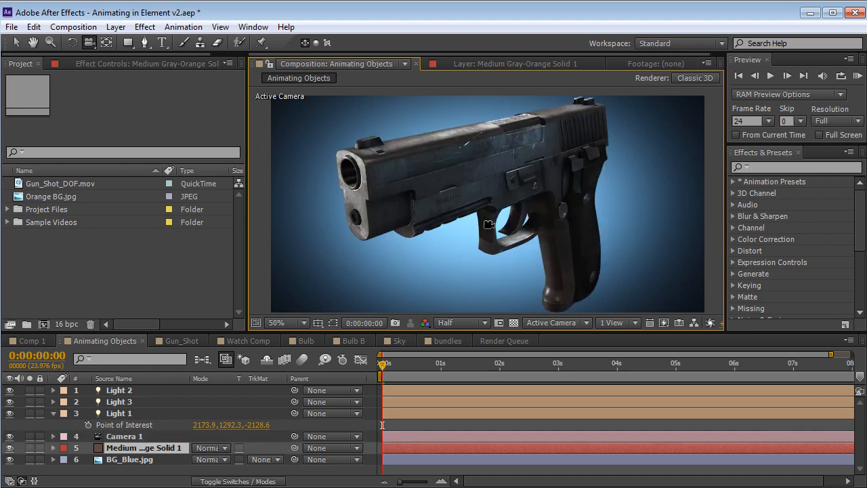
mouse_move(487, 190)
left_mouse_down()
mouse_move(443, 181)
mouse_move(470, 180)
mouse_move(481, 190)
left_mouse_up()
key("F3")
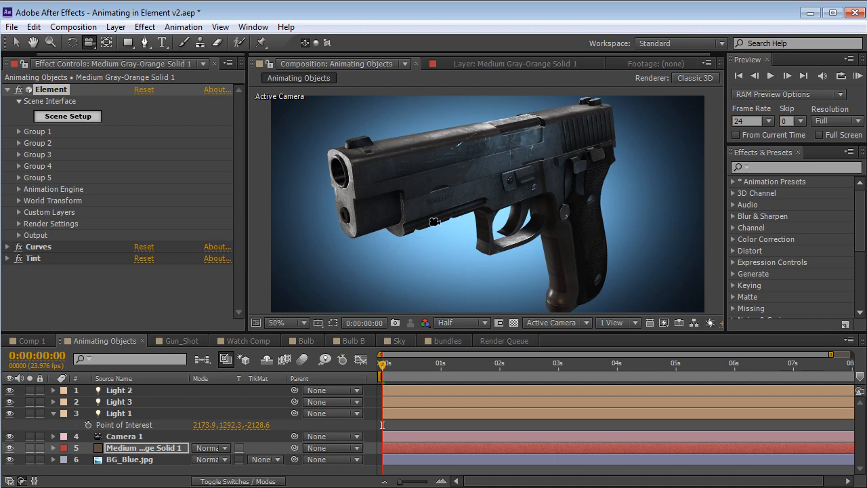
Open the handgun's Scene Setup, select the 45mm_handgun_Body model and inspect it from several angles
left_click(69, 120)
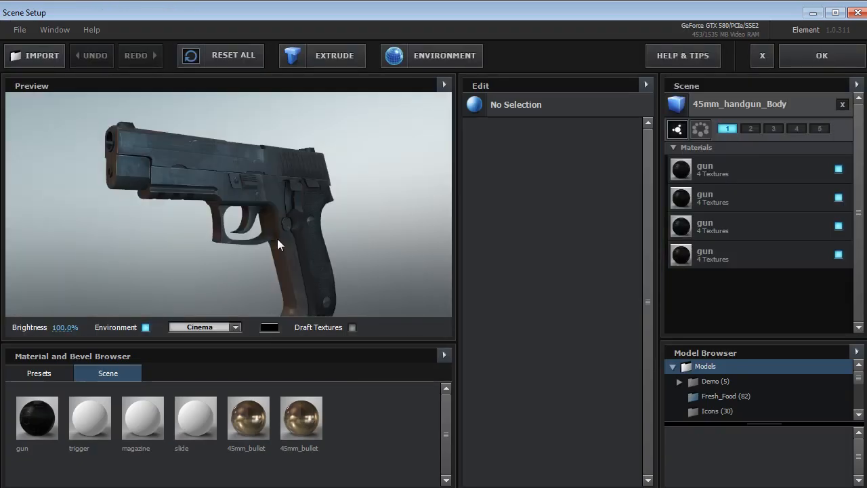
left_click_drag(180, 167, 269, 224)
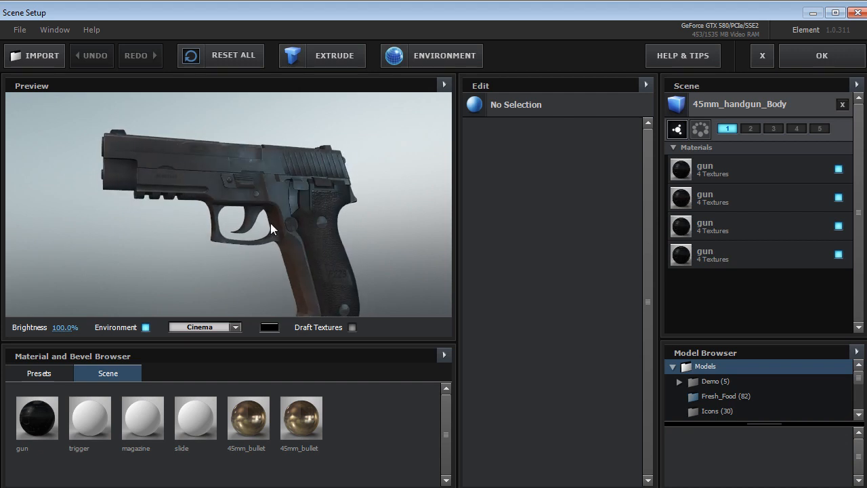
left_click(719, 112)
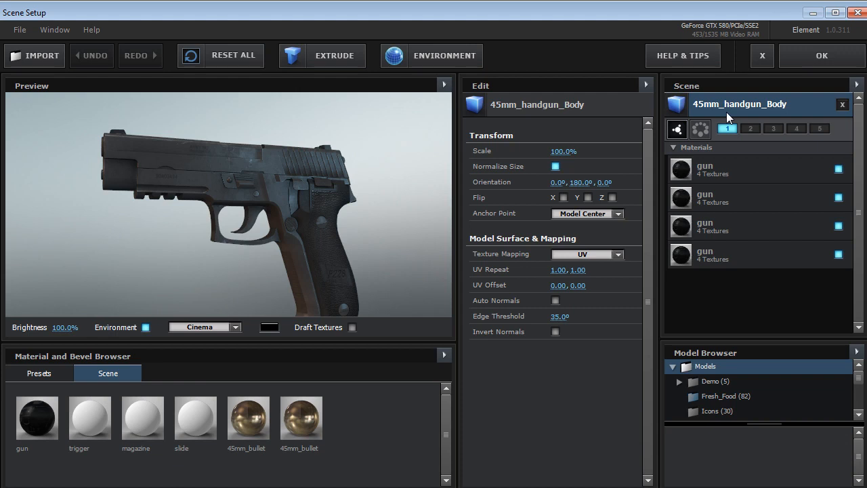
left_click_drag(212, 203, 281, 231)
left_click_drag(218, 198, 222, 197)
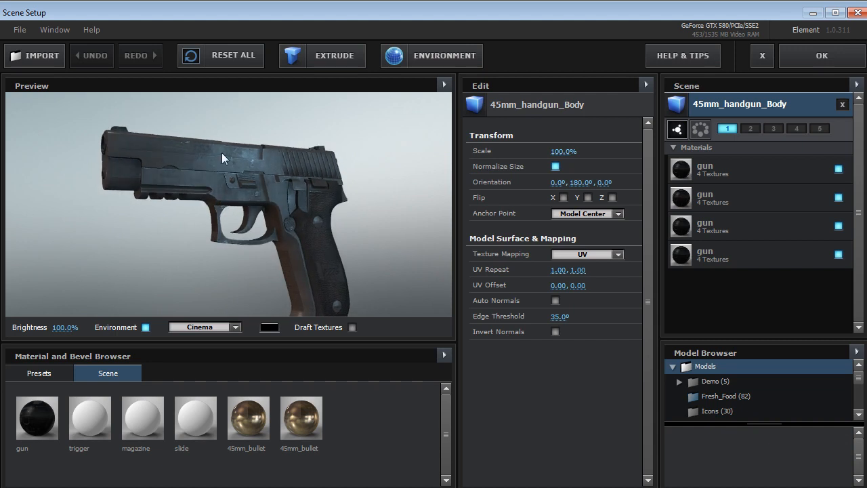
left_click_drag(224, 154, 174, 200)
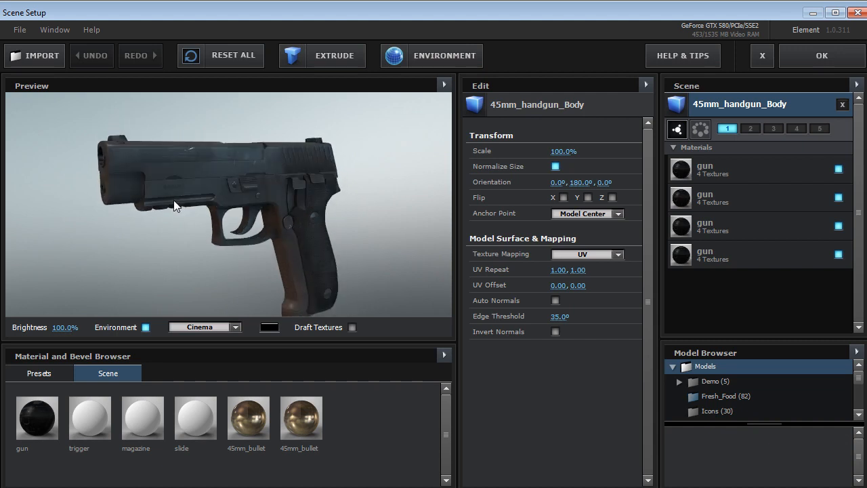
Hide the fourth gun material of 45mm_handgun_Body, inspect the exposed parts up close, and show the material again
left_click(838, 254)
left_click_drag(284, 184, 229, 187)
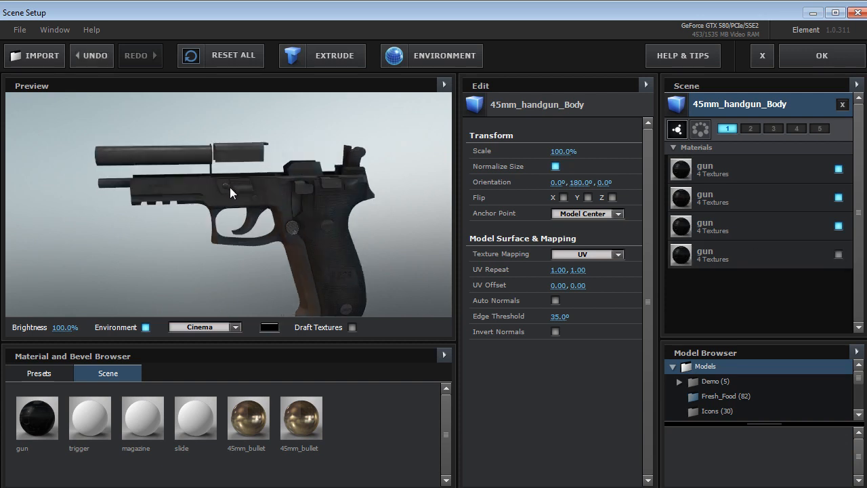
middle_click_drag(229, 187, 235, 199)
scroll(240, 206, "up", 3)
left_click_drag(243, 209, 273, 180)
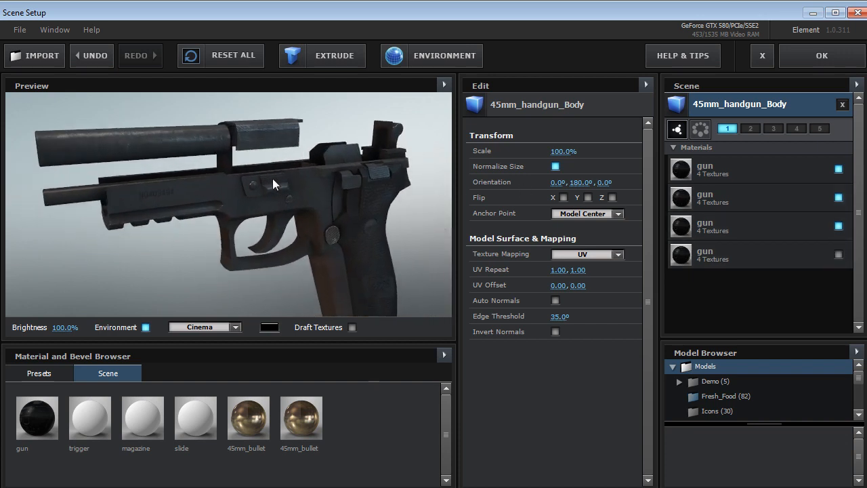
left_click(838, 255)
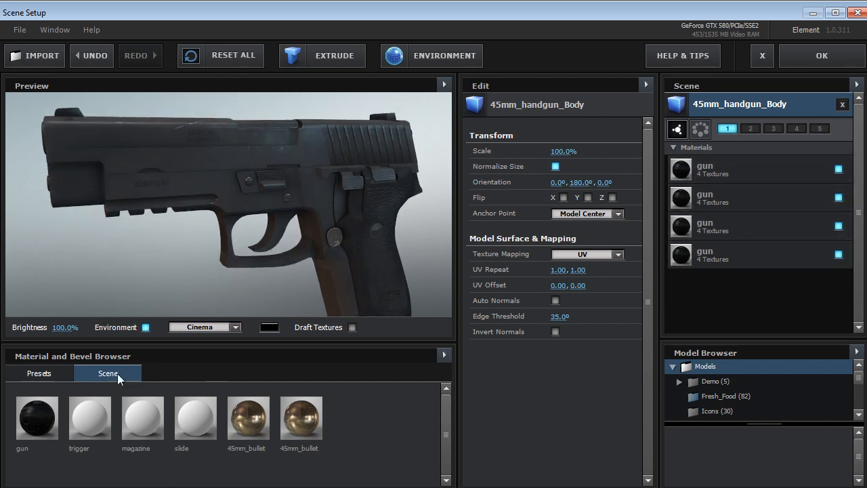
Apply the Gold_Basic preset to the second and fourth gun materials of 45mm_handgun_Body and inspect the gold trigger and slide
left_click(39, 374)
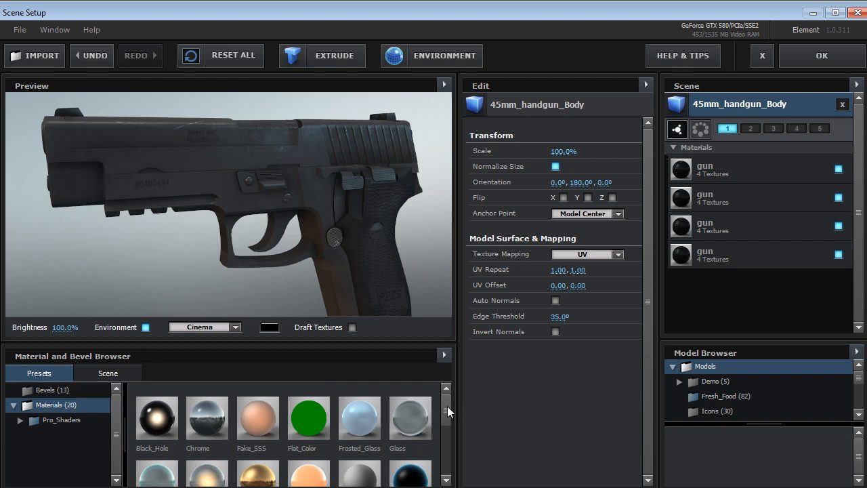
left_click_drag(447, 405, 445, 420)
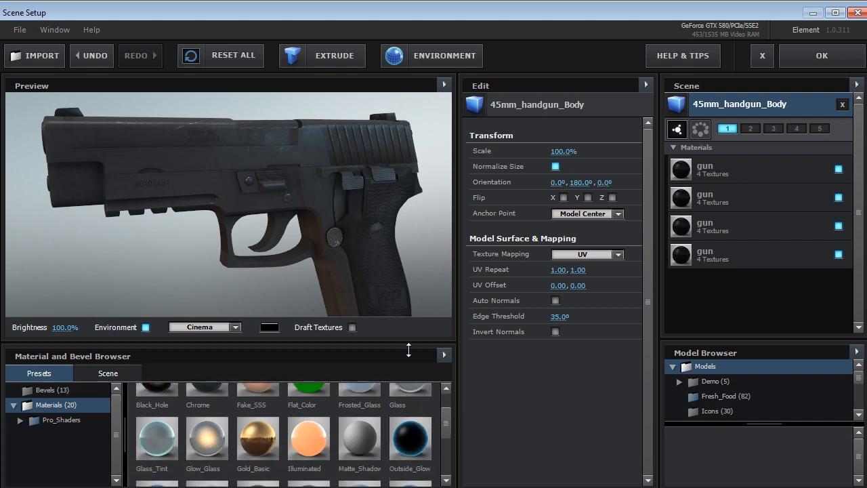
left_click_drag(256, 443, 722, 194)
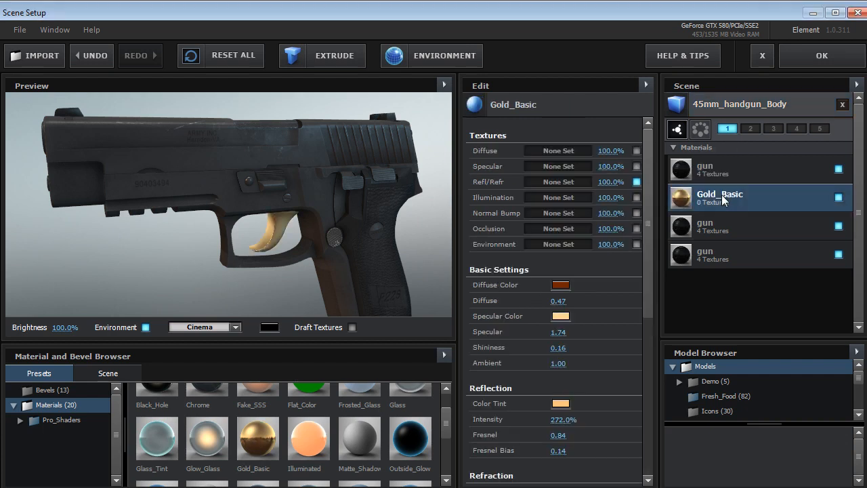
left_click_drag(257, 439, 698, 256)
left_click_drag(145, 169, 175, 214)
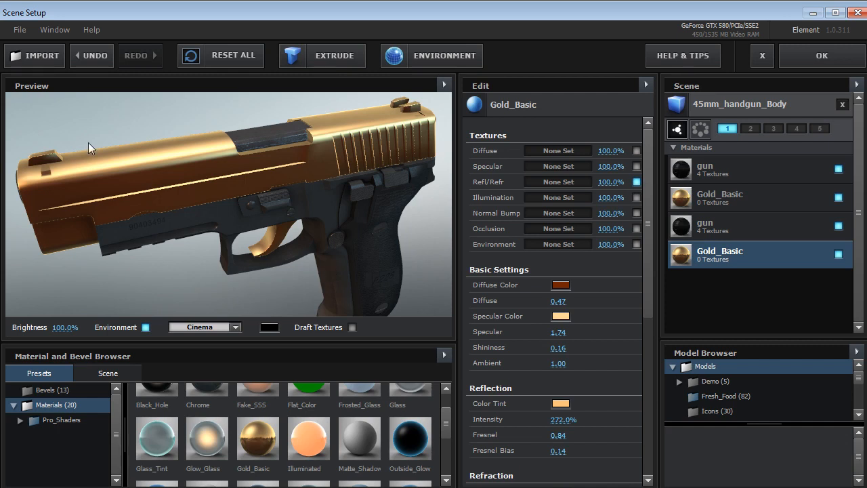
Undo both Gold_Basic material assignments on the handgun and look over the model
key("ctrl+z")
key("ctrl+z")
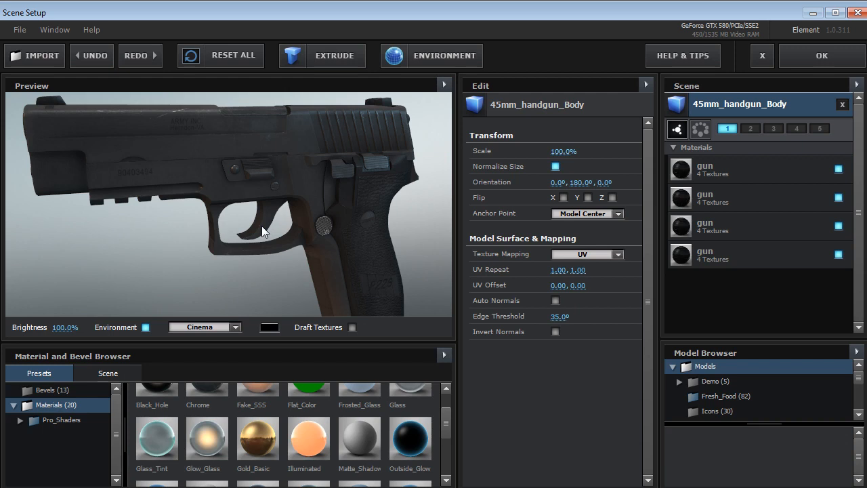
left_click_drag(262, 225, 221, 230)
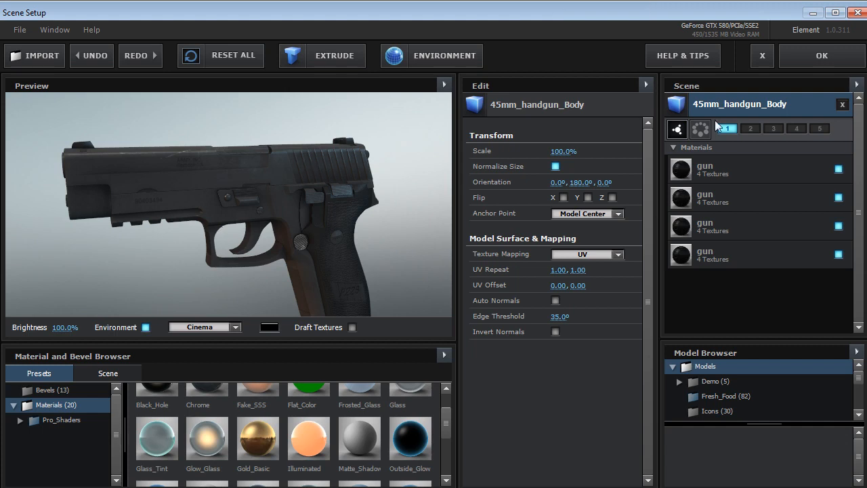
Hide the fourth gun material of 45mm_handgun_Body and duplicate the model in the scene
left_click(838, 254)
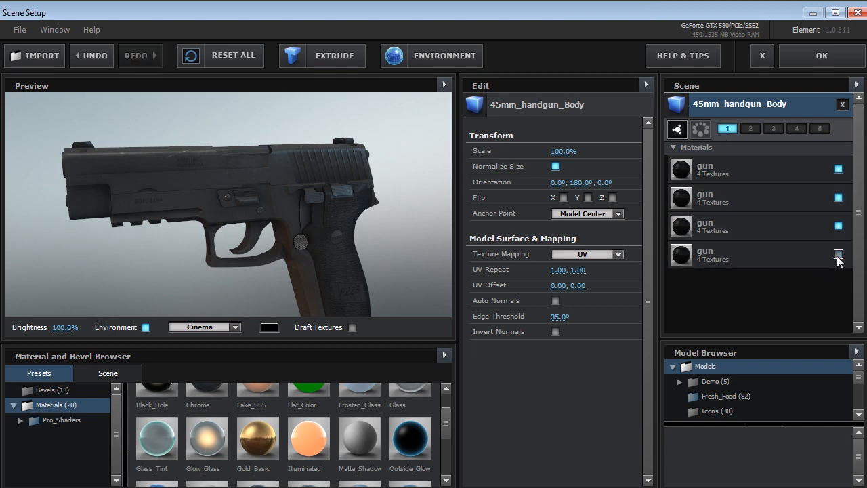
right_click(717, 103)
left_click(760, 110)
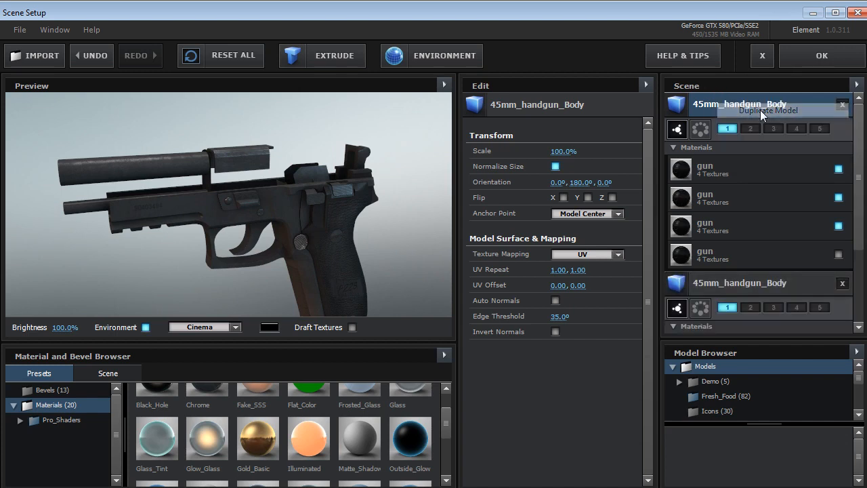
In the upper 45mm_handgun_Body copy, hide the first three gun materials and show only the fourth
left_click(838, 170)
left_click(838, 198)
left_click(839, 226)
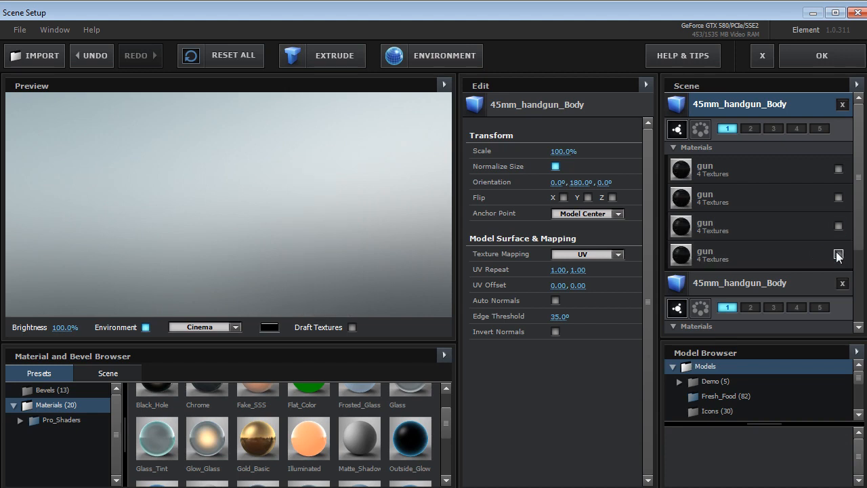
left_click(838, 254)
left_click_drag(221, 230, 142, 199)
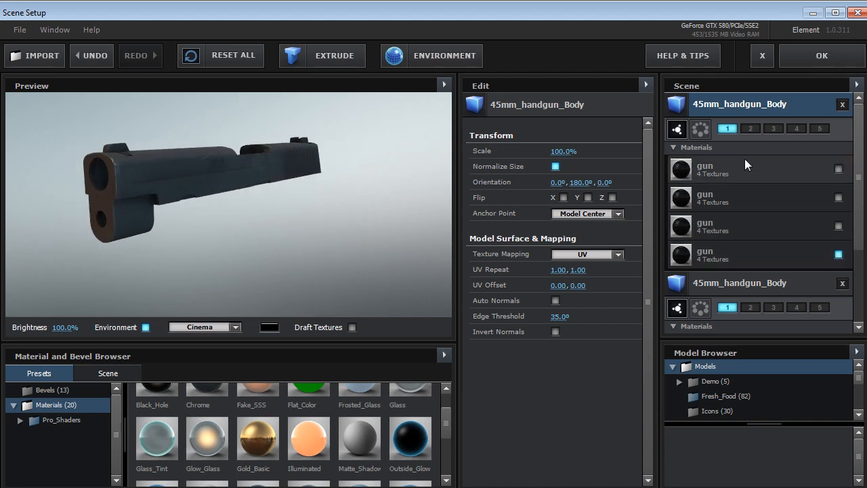
Collapse the material lists of both handgun models and preview the slide and the remaining body separately
left_click(674, 146)
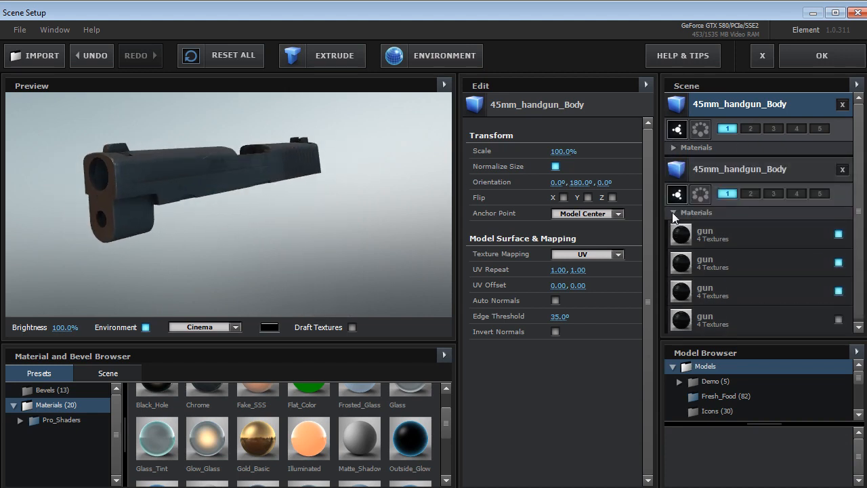
left_click(672, 213)
left_click(721, 168)
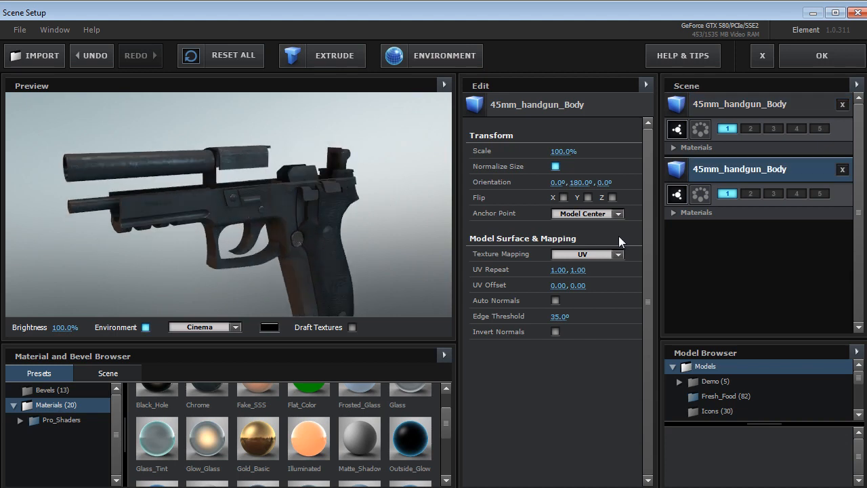
left_click(747, 109)
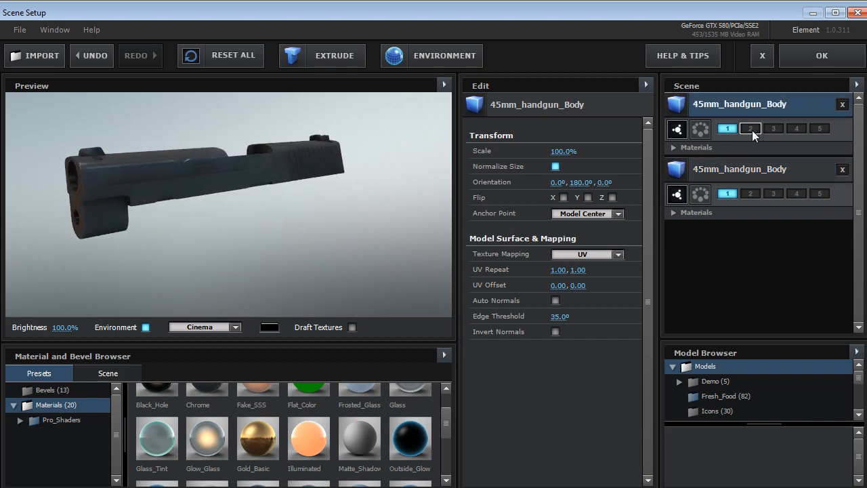
Assign the slide-only handgun model to group 2 instead of group 1 and apply the scene setup
left_click(751, 131)
left_click(727, 129)
left_click_drag(234, 202, 219, 200)
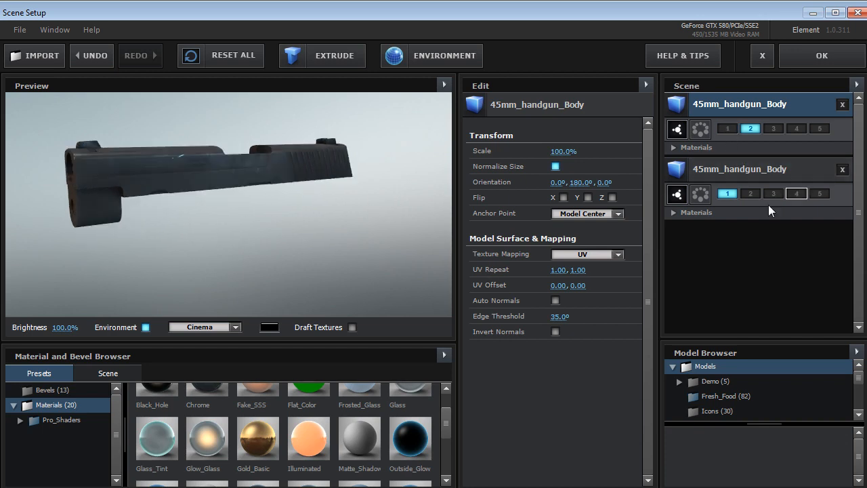
left_click(822, 57)
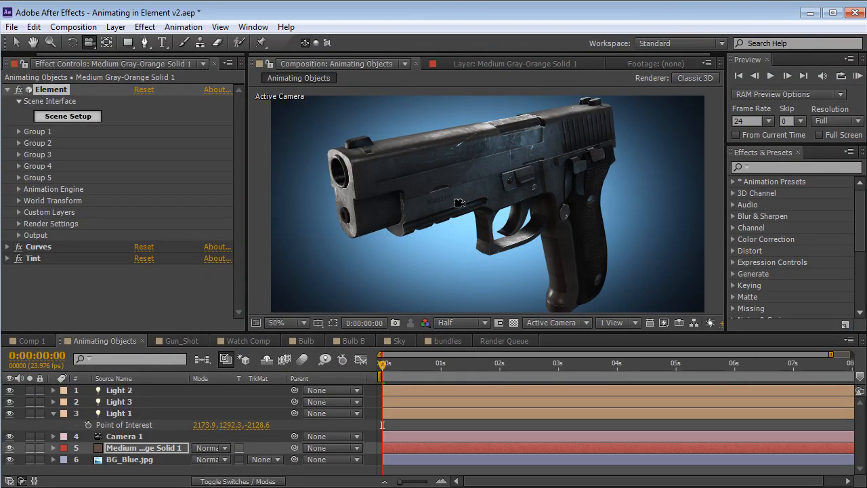
Orbit the camera slightly around the handgun and expand Group 2's Particle Replicator settings
mouse_move(448, 229)
left_mouse_down()
mouse_move(458, 224)
mouse_move(405, 222)
mouse_move(459, 223)
left_mouse_up()
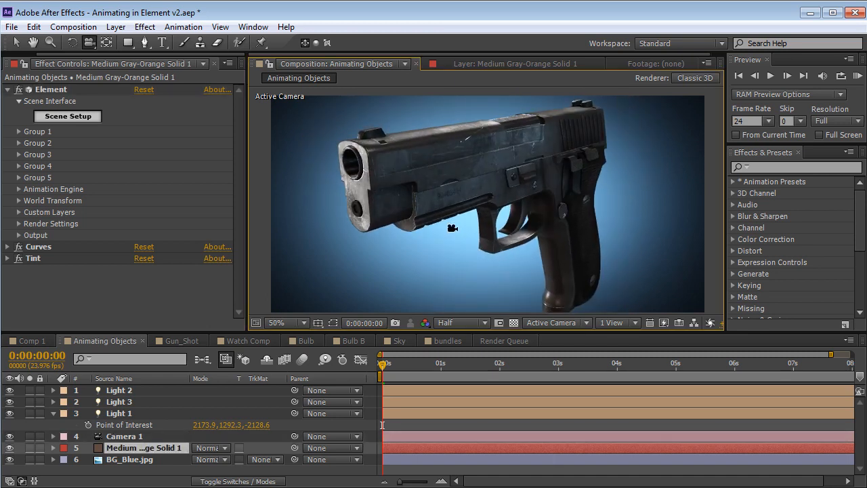
left_click(19, 143)
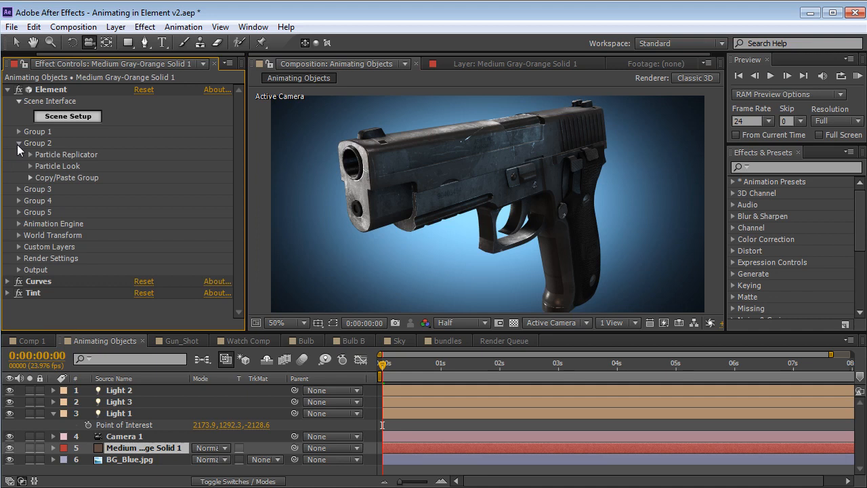
left_click(30, 155)
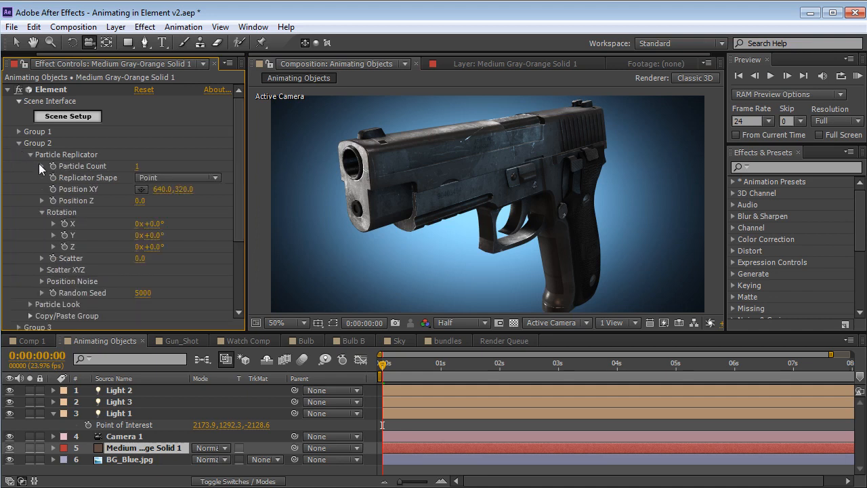
Try offsetting the slide by setting Group 2's Position Z to 30, and undo the change
left_click_drag(140, 200, 141, 200)
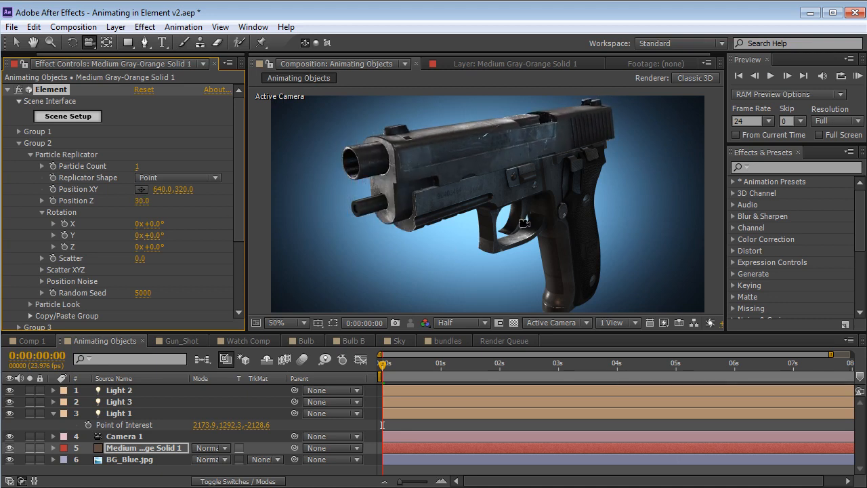
key("ctrl+z")
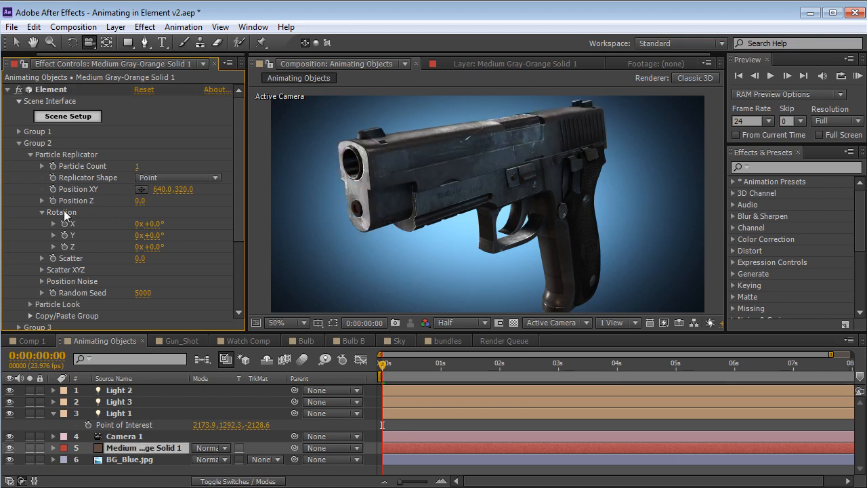
Keyframe Group 2's Position Z at 0 at the start, 60 at 0:00:01:01 and 0 at 0:00:01:16
left_click(54, 202)
left_click_drag(384, 366, 443, 370)
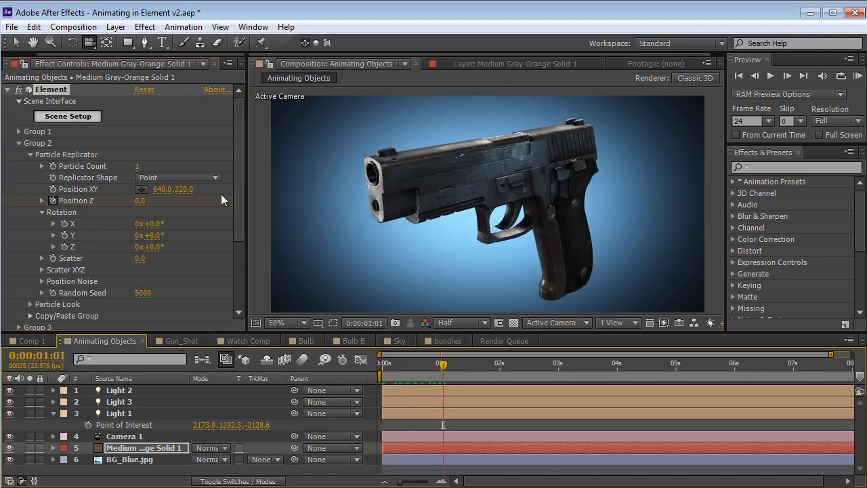
left_click_drag(141, 206, 144, 206)
left_click_drag(443, 365, 481, 364)
key("u")
left_click(141, 201)
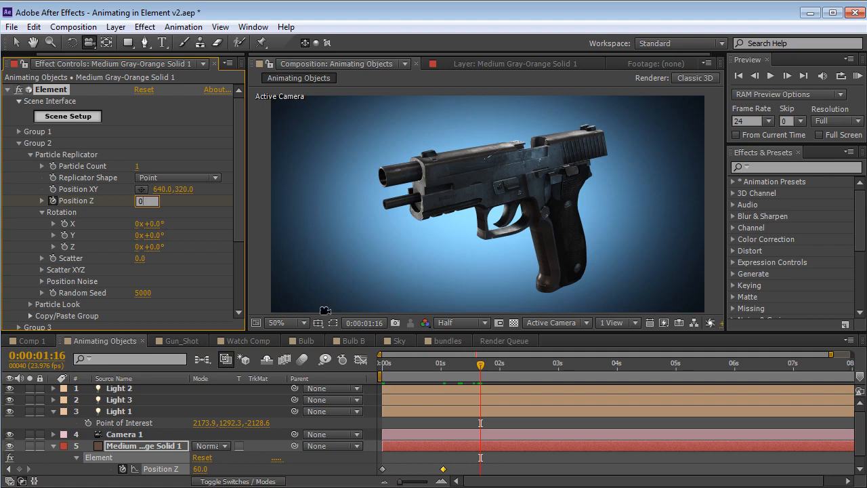
type("0")
key("Return")
Move the middle Position Z keyframe earlier to about 0.7 seconds, park the time at 0:00:00:06 and collapse Group 2
left_click_drag(386, 365, 416, 389)
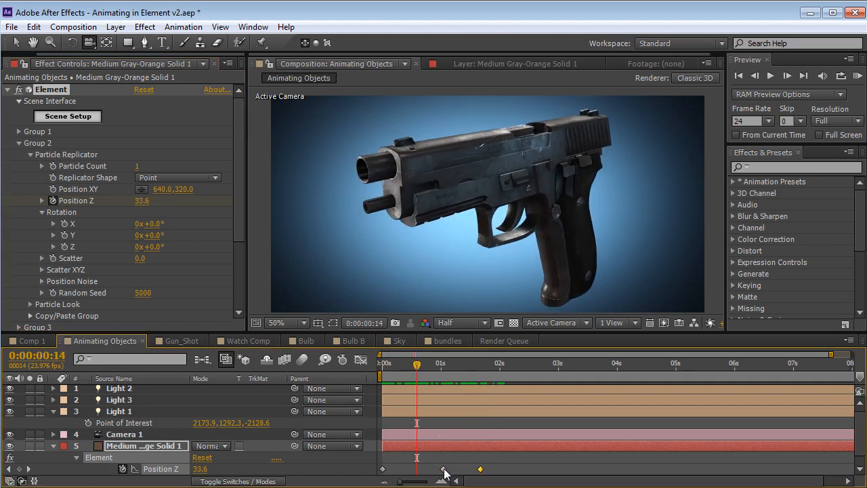
left_click_drag(444, 469, 423, 469)
left_click_drag(417, 366, 397, 366)
left_click(15, 148)
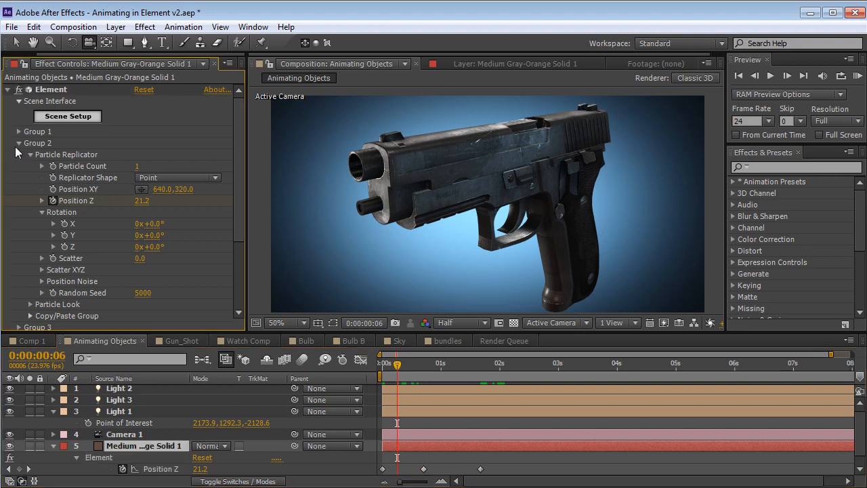
left_click(19, 143)
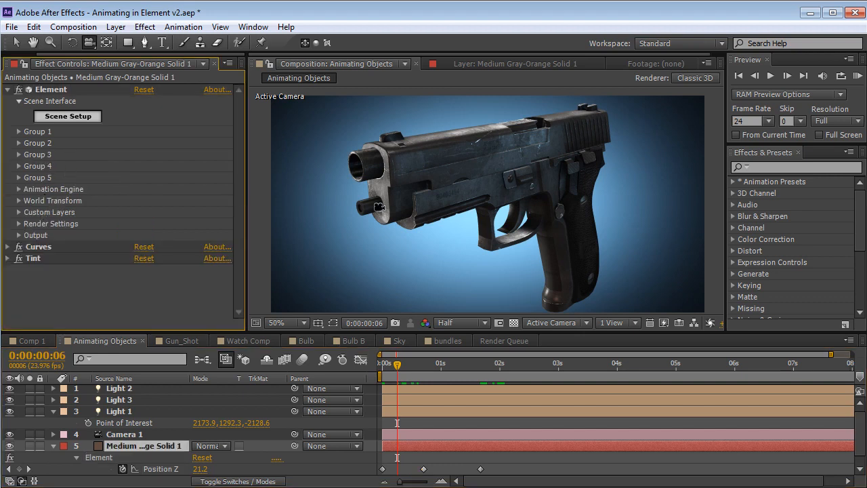
Reopen the handgun's Scene Setup and add the 45mm_shell model from the Demo models
left_click(76, 117)
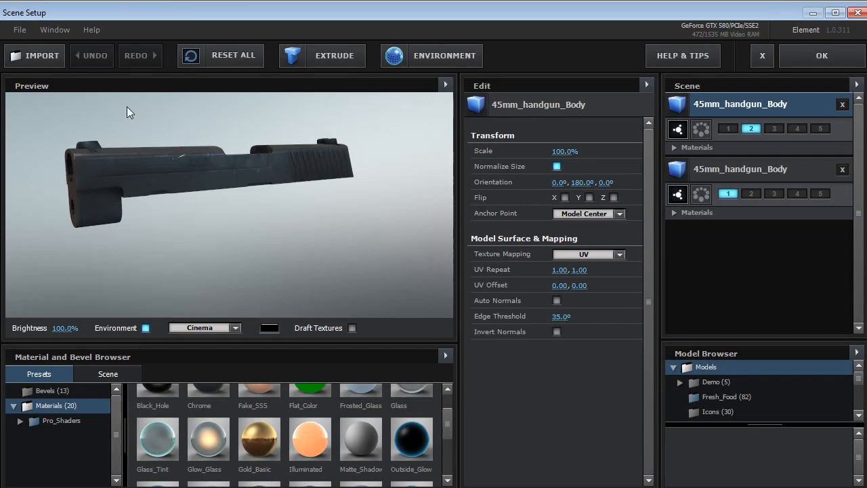
left_click(717, 383)
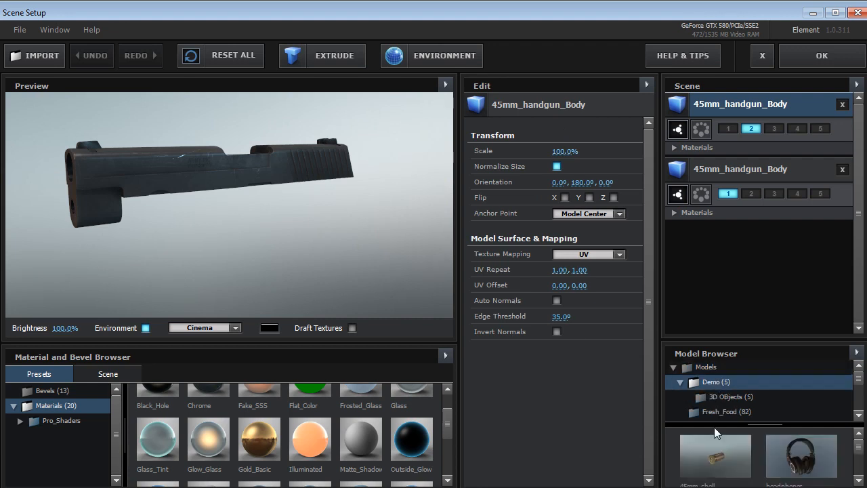
double_click(682, 446)
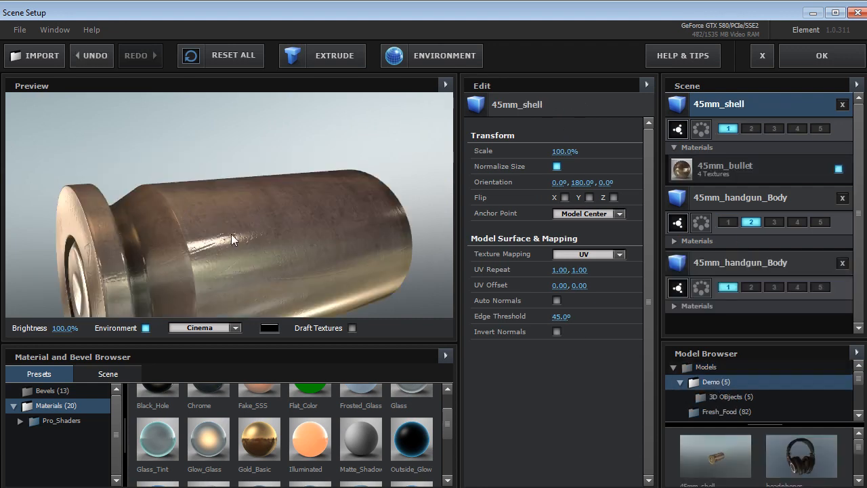
Inspect the 45mm_shell from several angles, assign it to group 3 and apply the scene setup
scroll(231, 233, "down", 5)
left_click_drag(282, 238, 230, 226)
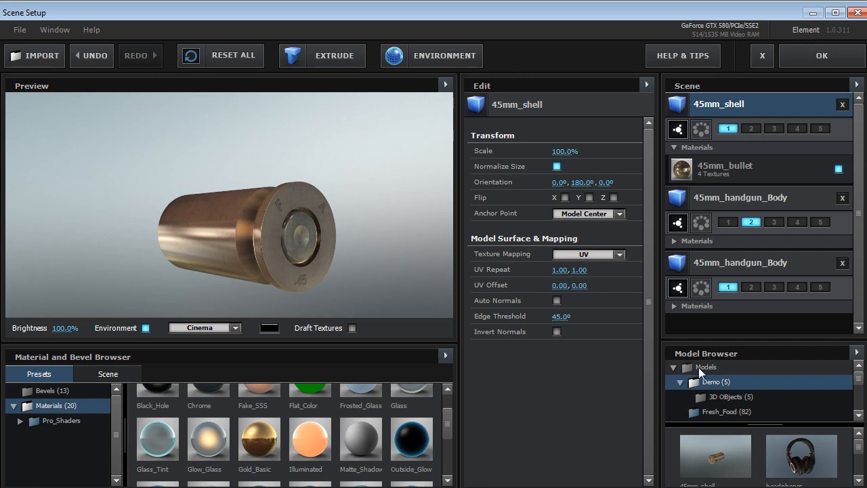
left_click_drag(301, 212, 307, 257)
left_click(774, 129)
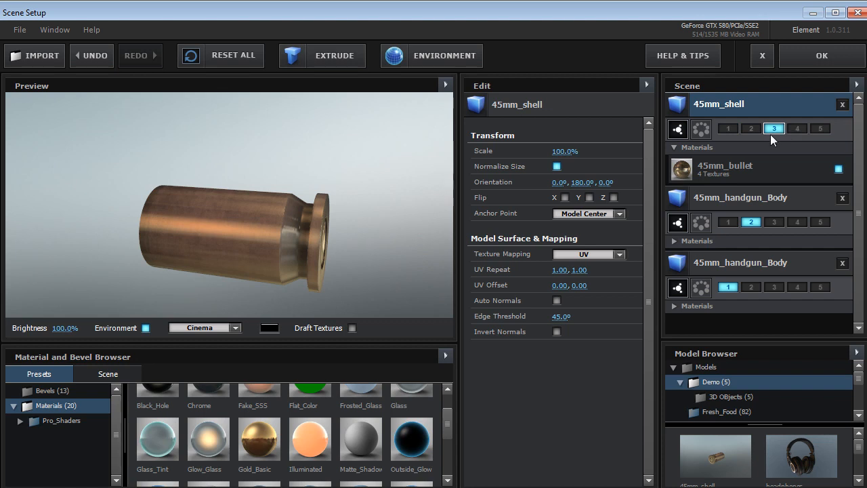
left_click(815, 56)
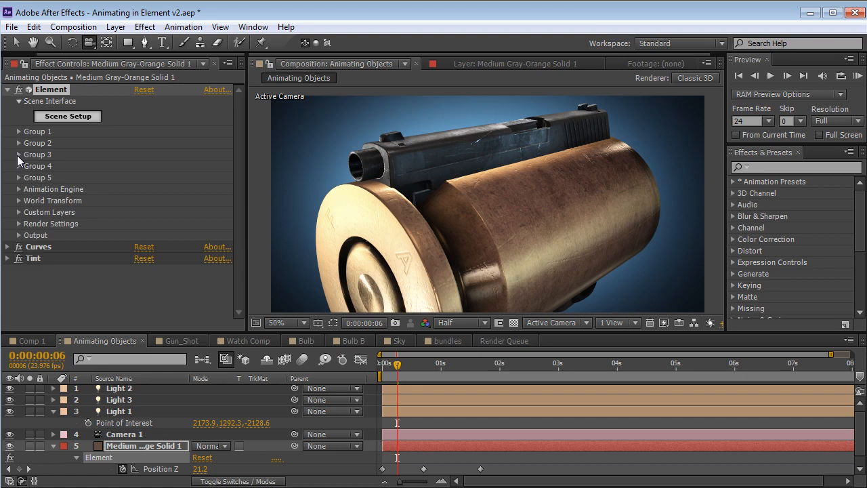
Set Group 3's Particle Look size to 0.80 to shrink the shell
left_click(19, 154)
left_click(31, 177)
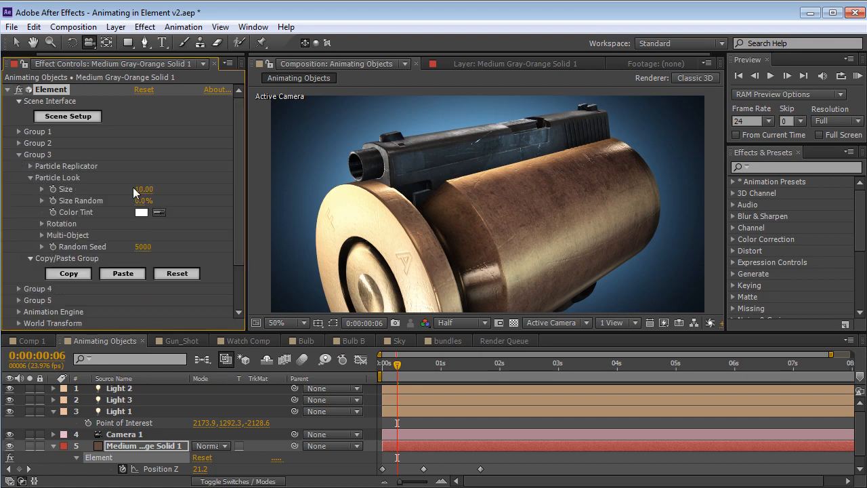
left_click_drag(140, 189, 79, 189)
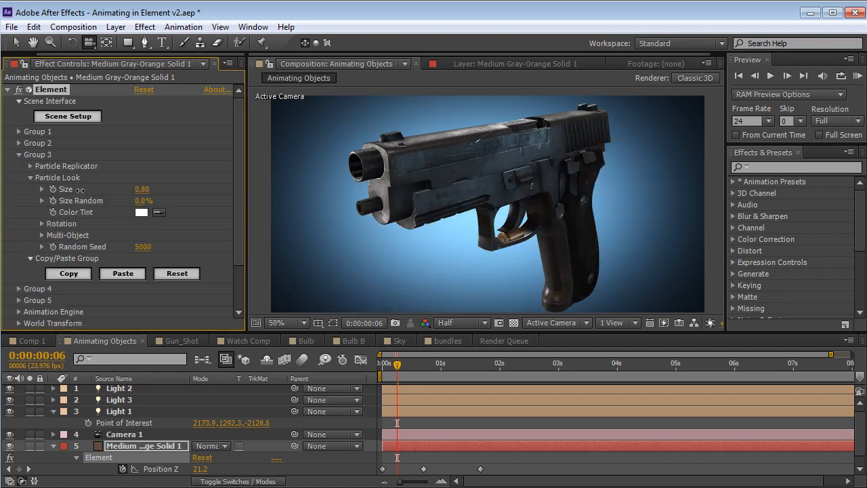
Lower the shell to Group 3 Position XY about 640, 355, rotate it around Y and fine-tune its placement near the gun
left_click(31, 167)
left_click_drag(188, 201, 211, 201)
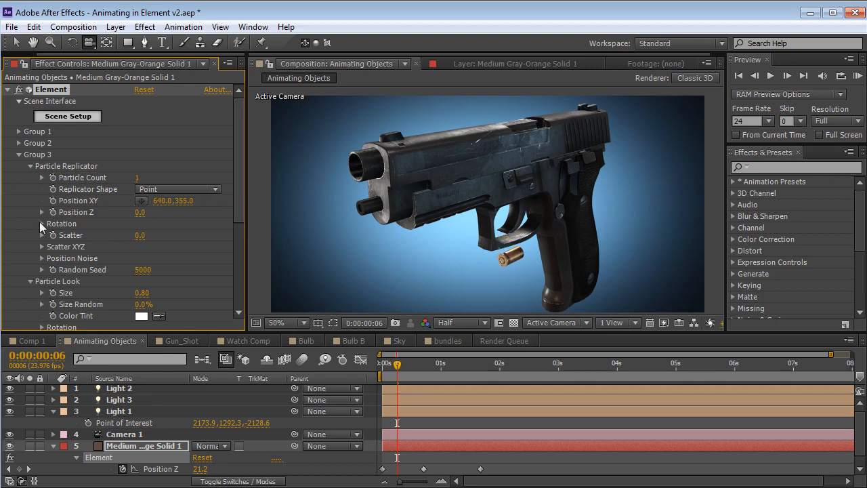
left_click(42, 224)
left_click_drag(151, 247, 229, 244)
left_click_drag(183, 204, 187, 204)
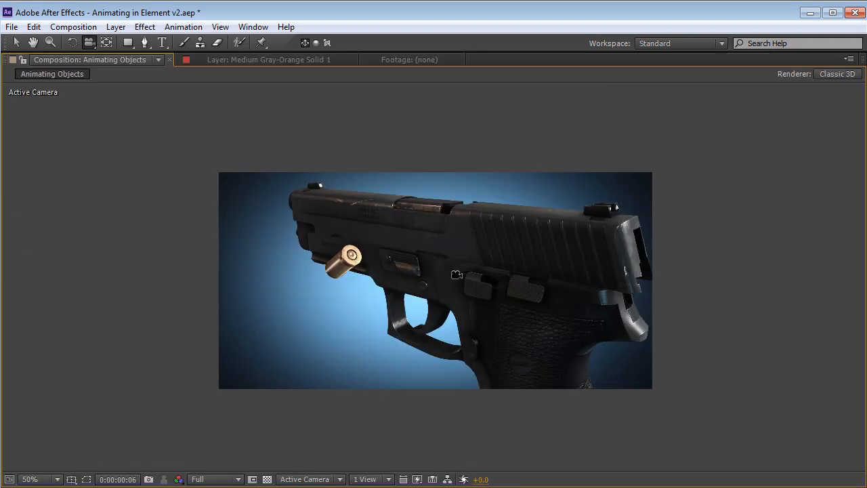
left_click_drag(447, 252, 445, 255)
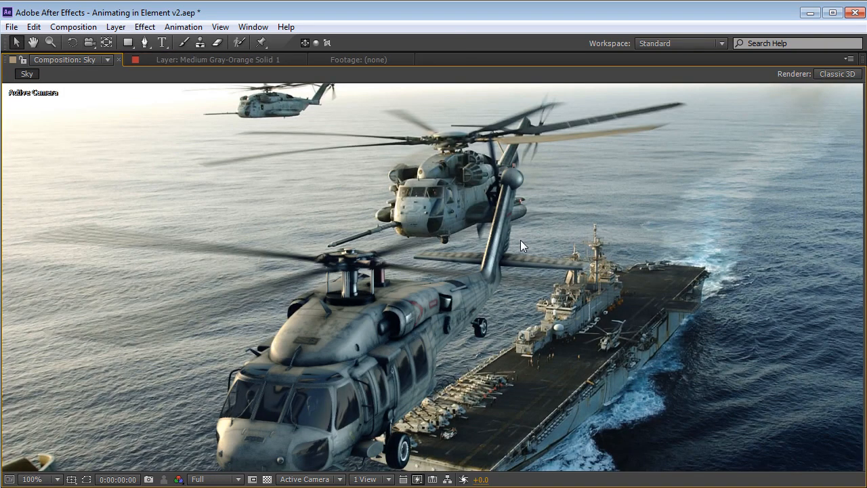
Play a RAM preview of the Sky composition and examine its first frame up close at 100%
key("grave")
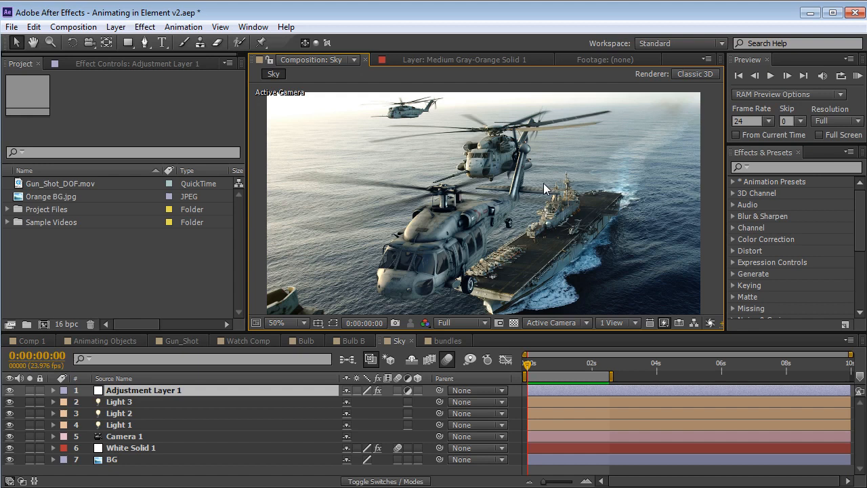
key("KP_0")
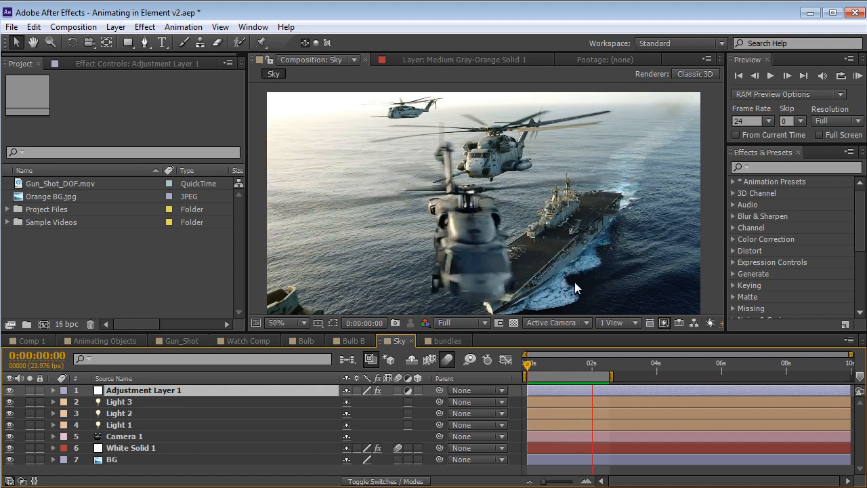
key("space")
key("grave")
key("period")
key("space")
left_click_drag(399, 358, 401, 307)
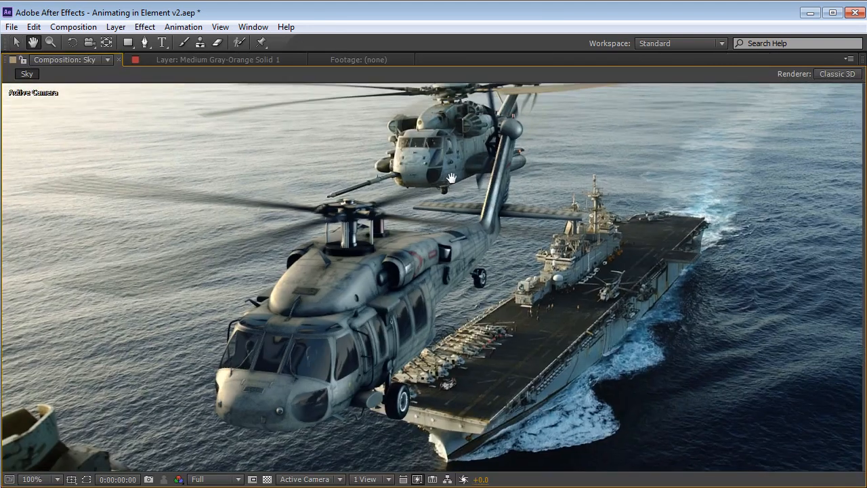
key("comma")
key("grave")
left_click_drag(480, 204, 492, 228)
Hide Lights 3, 2 and 1, and re-enable them one by one to compare how each lights the helicopter
left_click(10, 402)
left_click(9, 413)
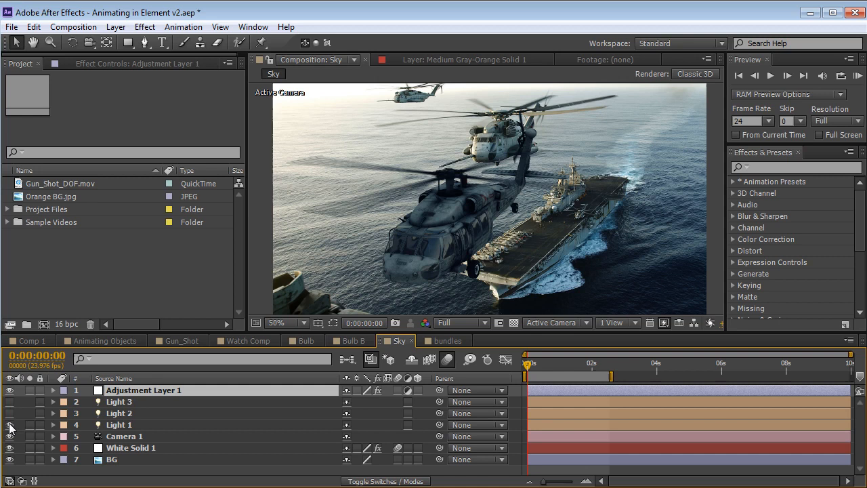
left_click(9, 425)
left_click(9, 401)
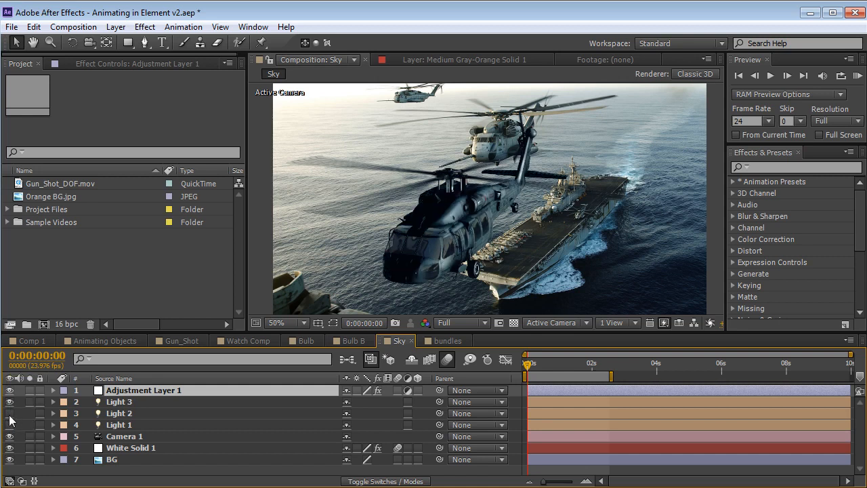
left_click(9, 413)
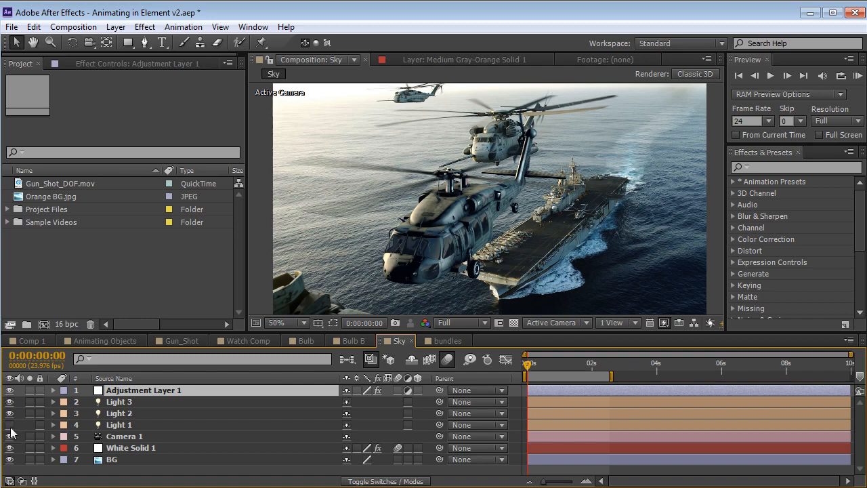
left_click(9, 425)
left_click(129, 427)
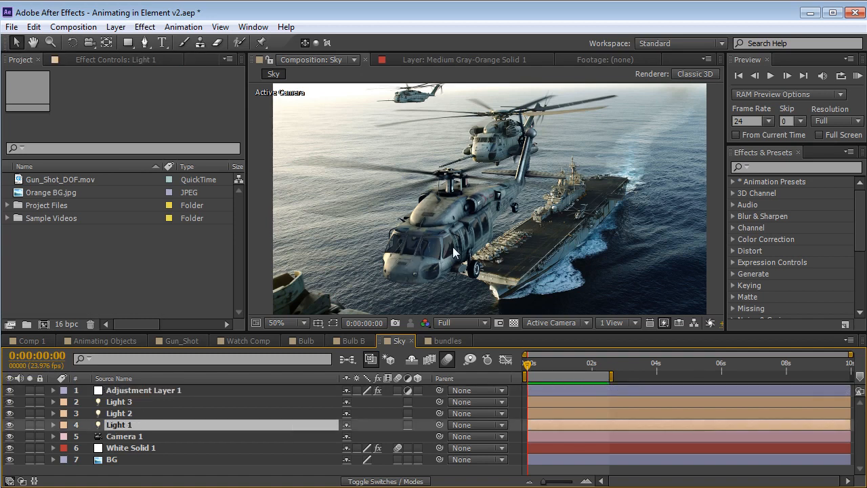
key("grave")
key("grave")
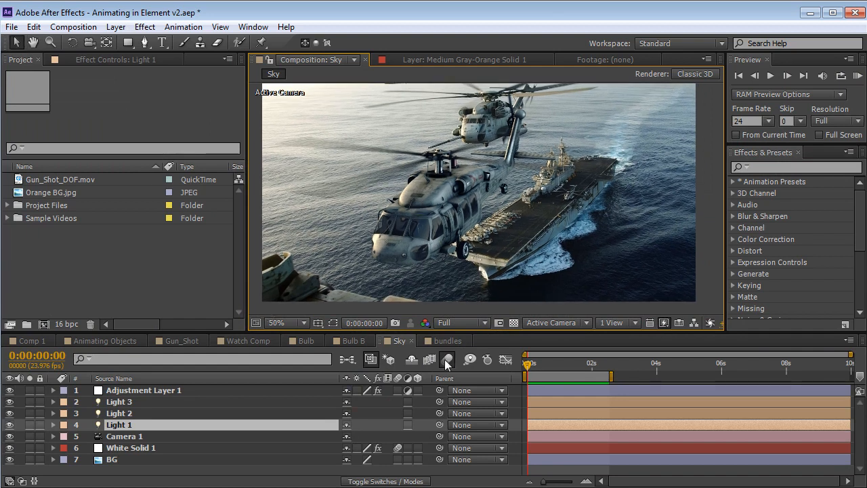
Compare the helicopter without motion blur at 0:00:00:00 and 0:00:01:06, and restore the blur at the first frame
left_click(447, 361)
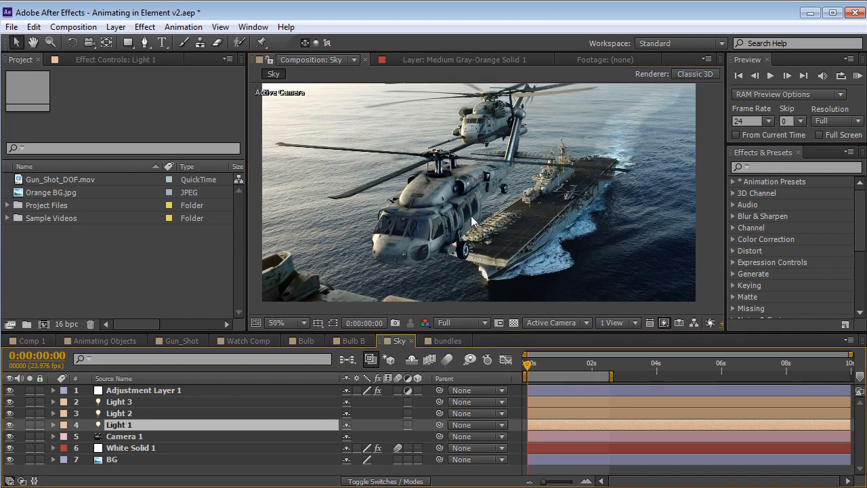
left_click_drag(536, 365, 567, 365)
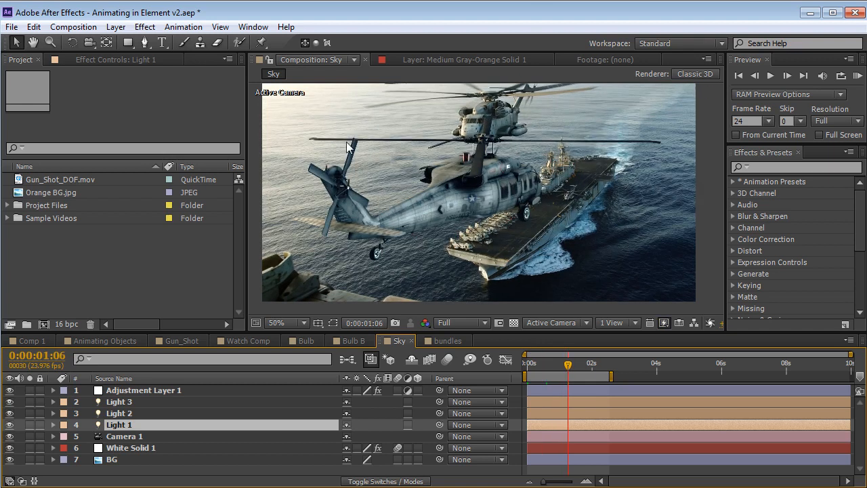
left_click(447, 360)
left_click_drag(570, 367, 528, 366)
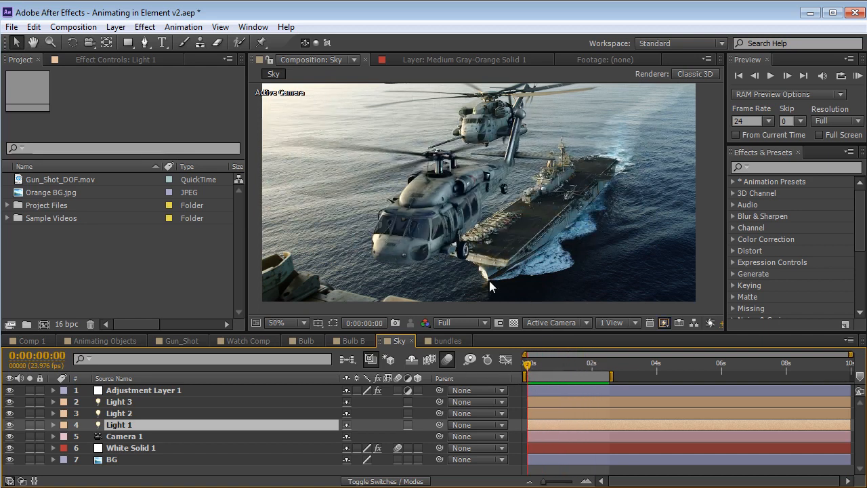
Select the helicopter's White Solid 1 layer to show its Element effect settings, keeping the time at the first frame
left_click(440, 141)
middle_click_drag(441, 141, 441, 157)
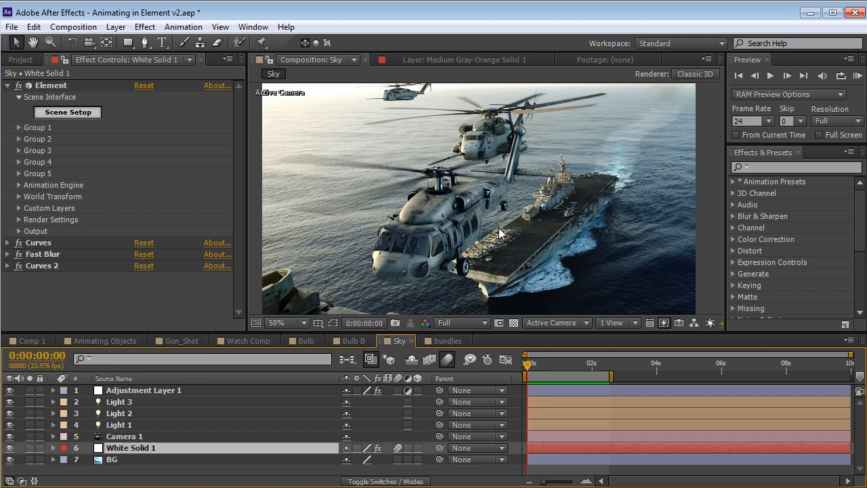
mouse_move(537, 357)
left_mouse_down()
mouse_move(581, 360)
mouse_move(527, 360)
left_mouse_up()
Disable the composition's motion blur and examine the helicopter's rotor blades at 100% magnification
left_click(448, 360)
key("c")
left_click_drag(459, 187, 439, 213)
middle_click_drag(429, 254, 491, 218)
right_click_drag(490, 218, 557, 150)
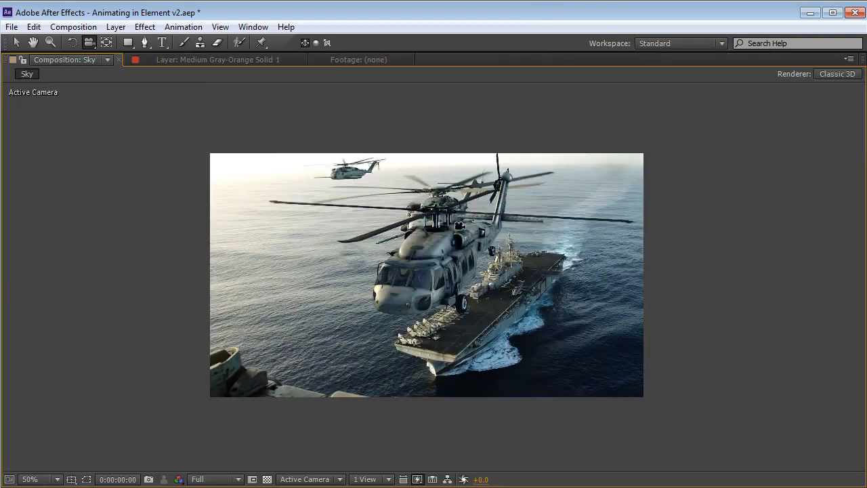
key("h")
key("slash")
left_click_drag(441, 217, 451, 242)
key("c")
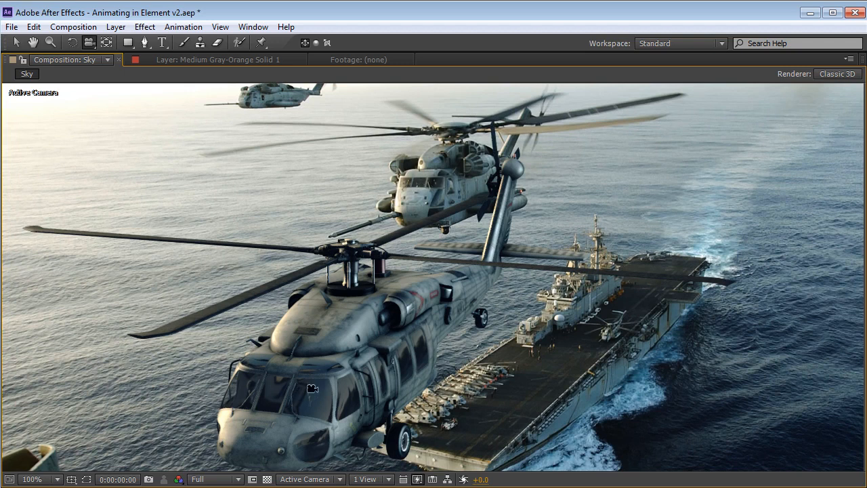
key("grave")
scroll(505, 216, "down", 1)
key("space")
left_click_drag(506, 216, 504, 209)
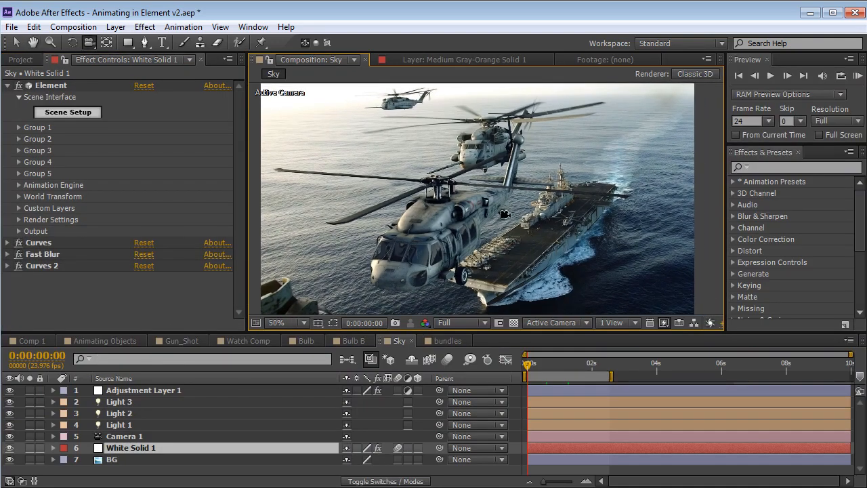
Open the helicopter's Scene Setup and inspect the complete Black Hawk model from several angles and up close
left_click(111, 191)
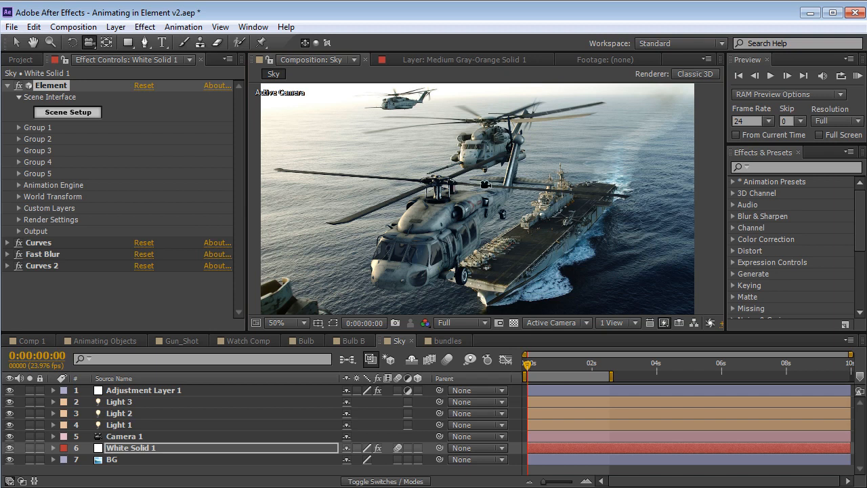
left_click(69, 113)
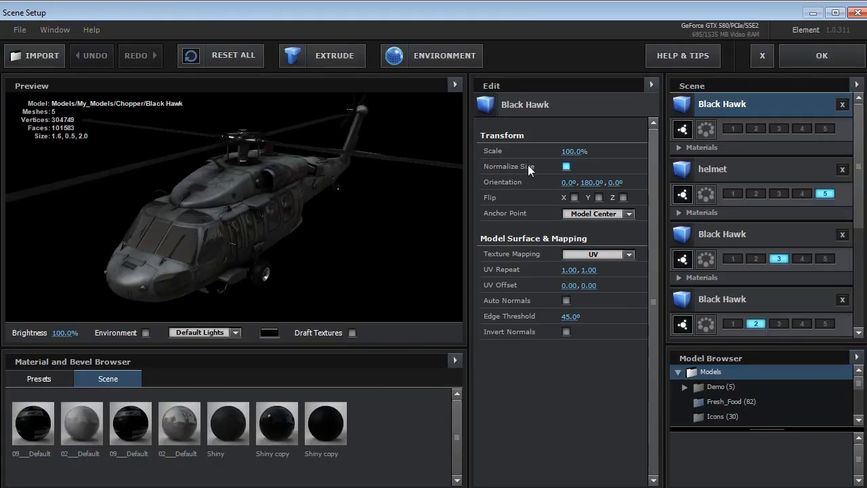
left_click_drag(178, 231, 272, 237)
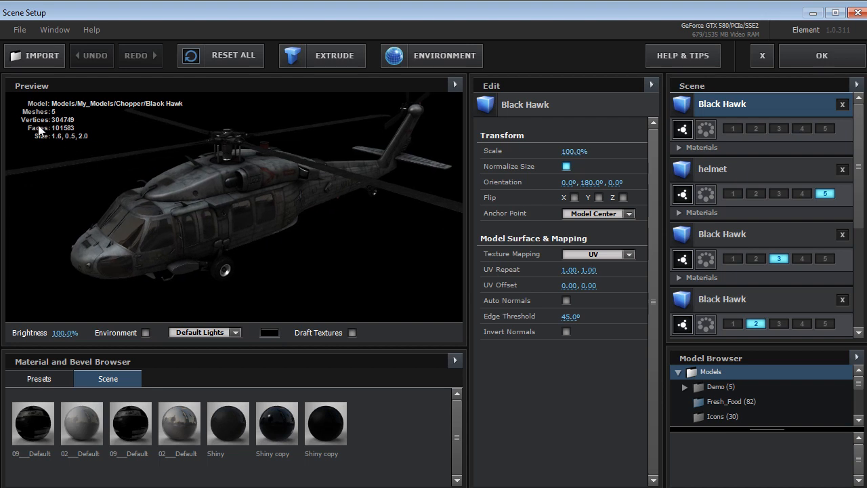
left_click_drag(174, 203, 209, 214)
scroll(214, 207, "up", 5)
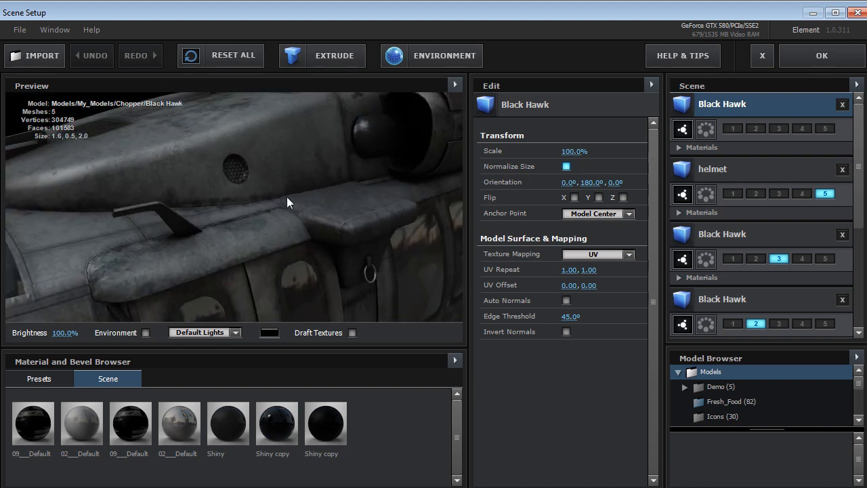
scroll(287, 198, "down", 5)
left_click_drag(260, 219, 243, 208)
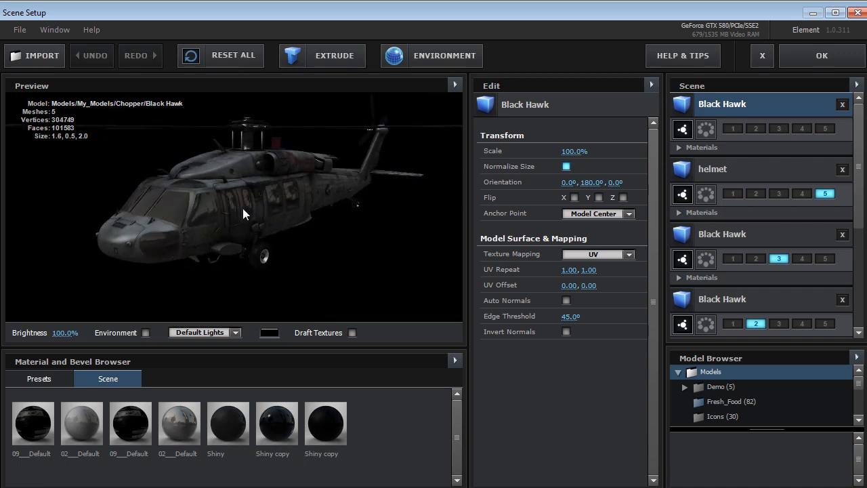
left_click_drag(243, 208, 237, 227)
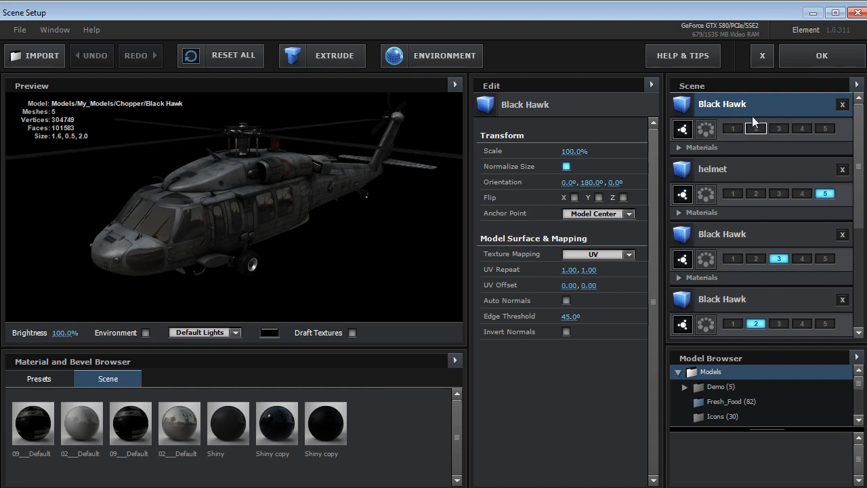
mouse_move(259, 153)
left_mouse_down()
mouse_move(264, 186)
mouse_move(258, 168)
left_mouse_up()
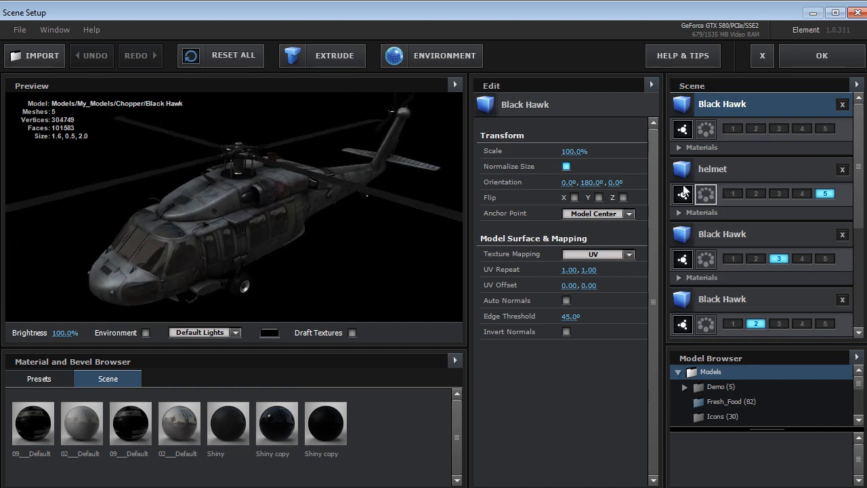
Enlarge the Scene list and inspect the group 1 Black Hawk body from several angles
left_click_drag(758, 346, 758, 383)
scroll(863, 228, "down", 1)
scroll(864, 229, "down", 5)
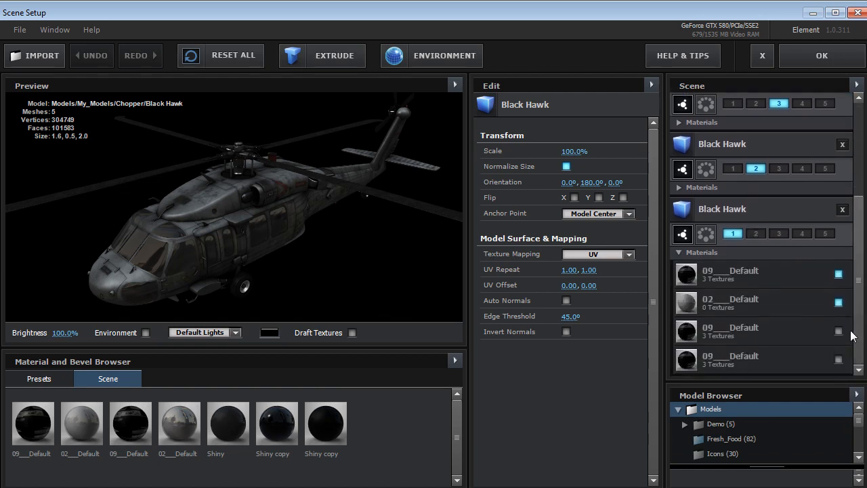
left_click(746, 210)
left_click_drag(252, 221, 276, 217)
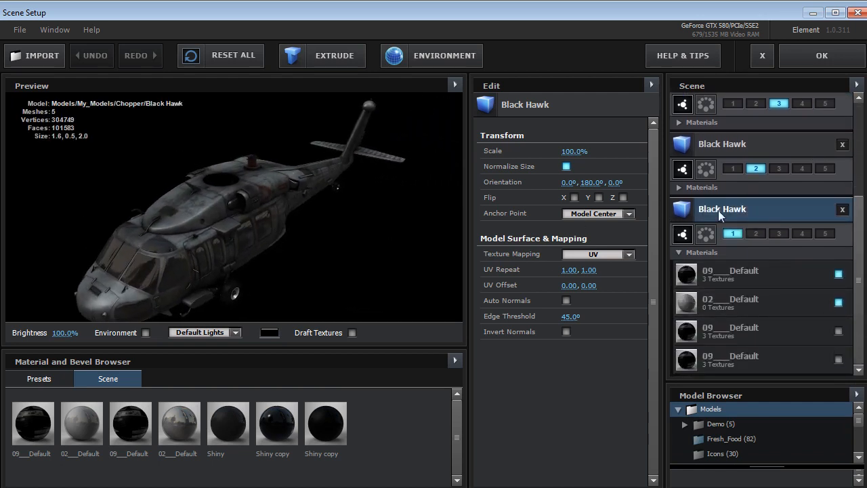
left_click_drag(181, 232, 184, 183)
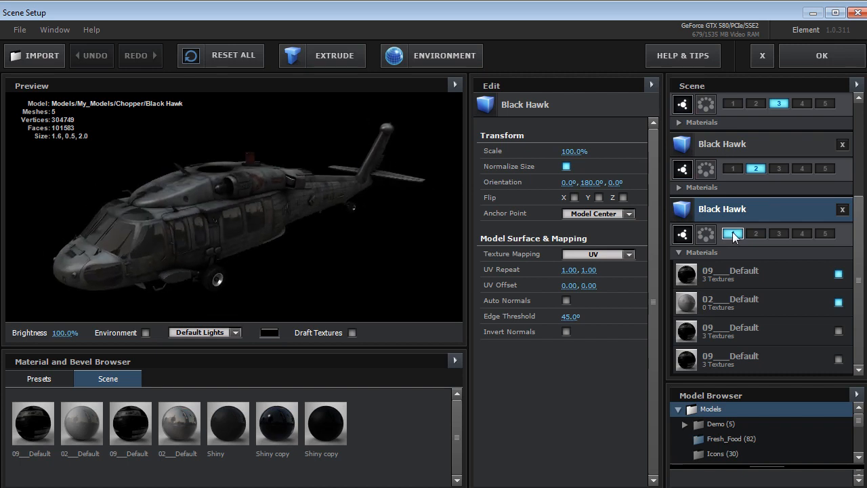
Display the group 2 Black Hawk tail rotor and set the preview background to medium grey
left_click(739, 149)
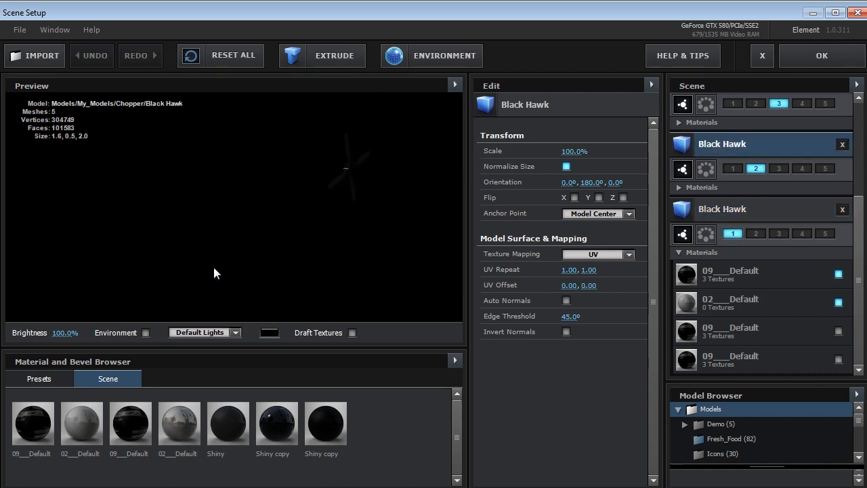
left_click(269, 333)
left_click(194, 357)
left_click(366, 425)
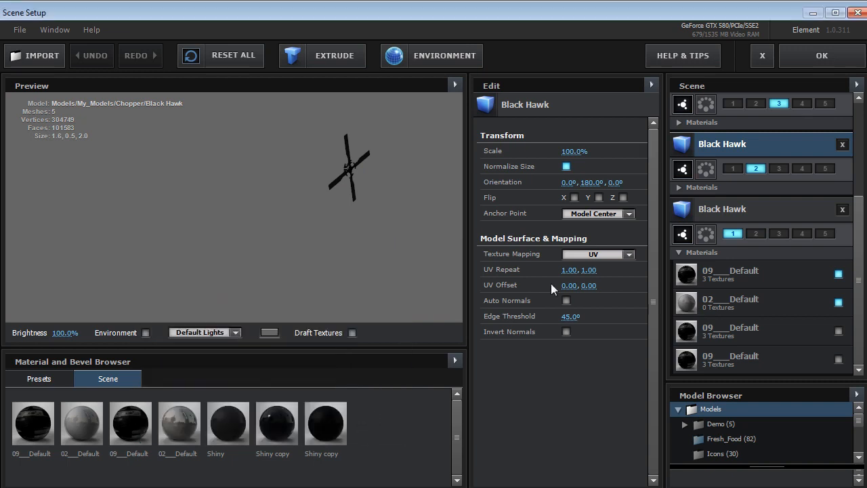
Preview the group 3 Black Hawk main rotor and inspect the group 5 helmet from several angles
scroll(857, 228, "up", 2)
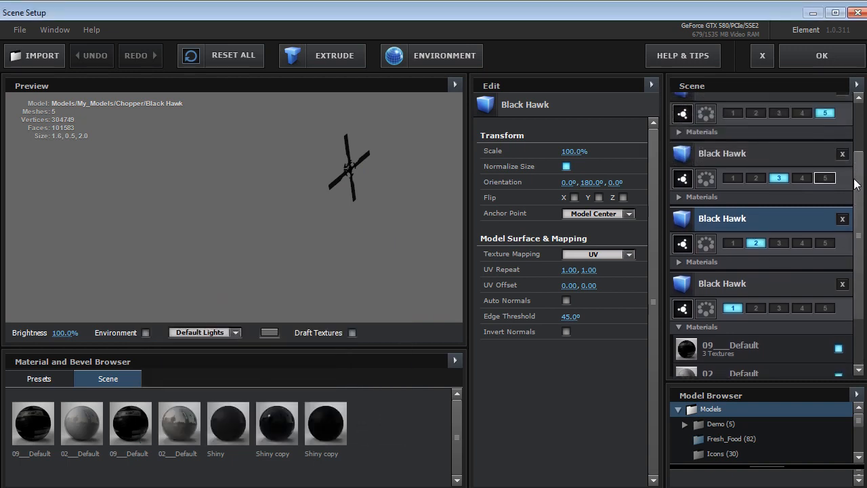
left_click(749, 154)
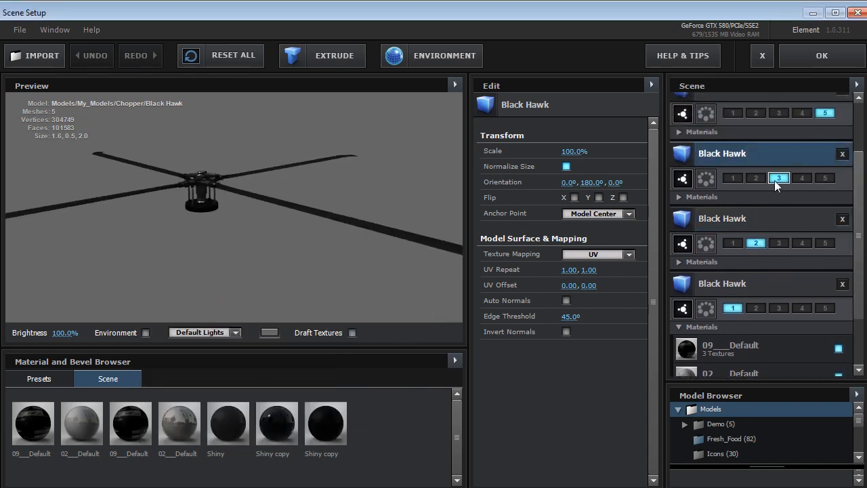
scroll(748, 136, "up", 1)
left_click(748, 120)
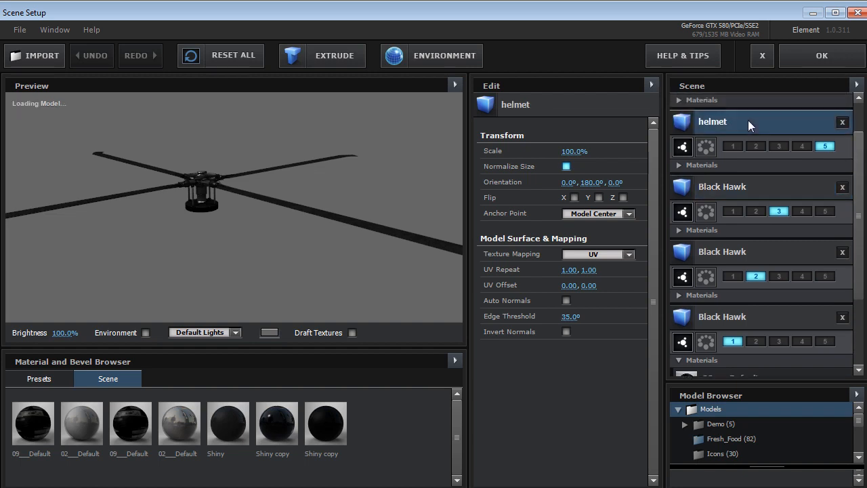
scroll(296, 196, "down", 5)
left_click_drag(302, 211, 342, 198)
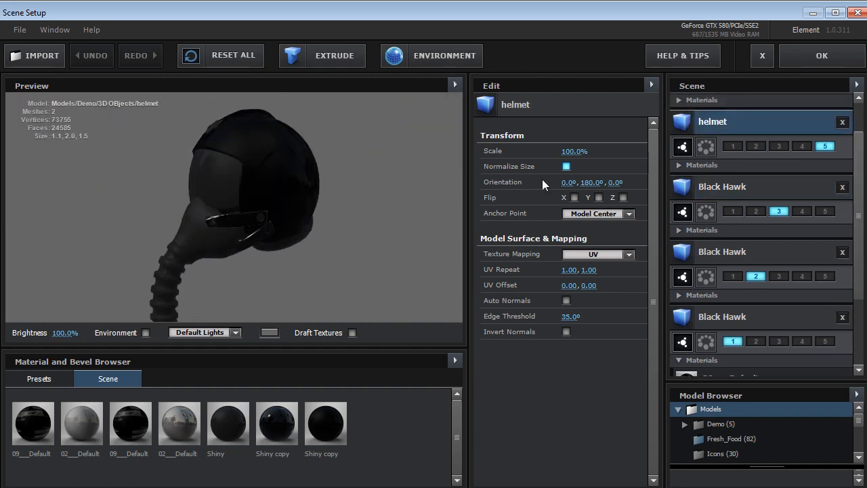
left_click_drag(116, 257, 152, 247)
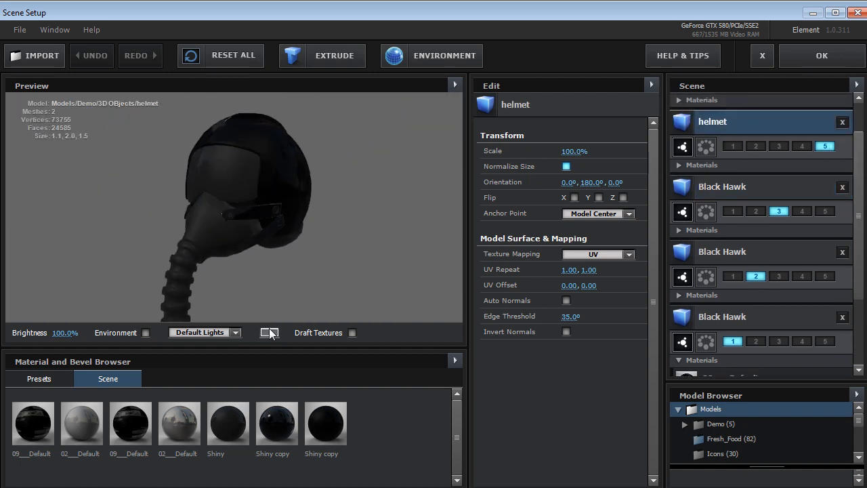
Inspect the group 1 Black Hawk body in the preview and accept the Scene Setup
left_click_drag(860, 212, 856, 243)
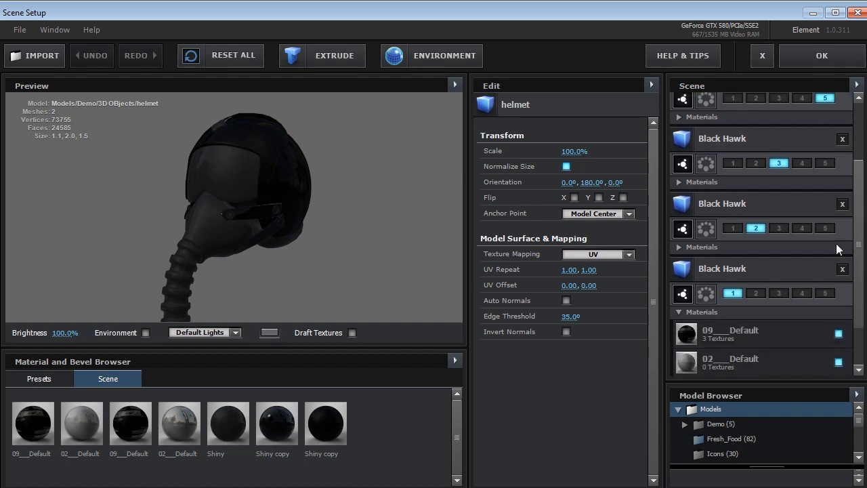
left_click(730, 268)
left_click_drag(103, 269, 198, 259)
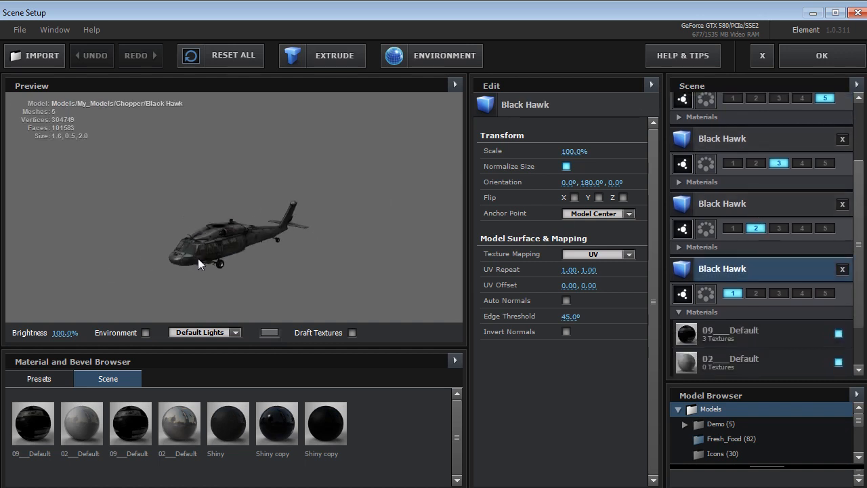
left_click(803, 54)
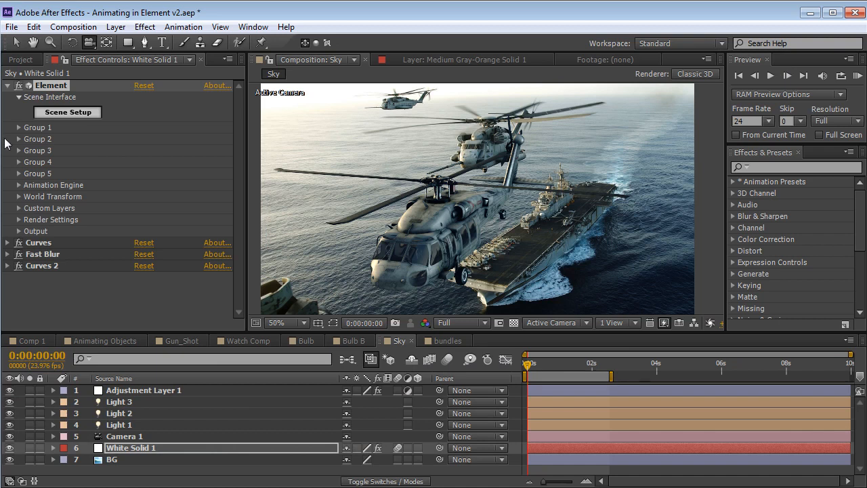
Reveal the rotation expressions of the Element effect on White Solid 1 and scrub to 0:00:00:14 to examine the spinning rotors
left_click(18, 138)
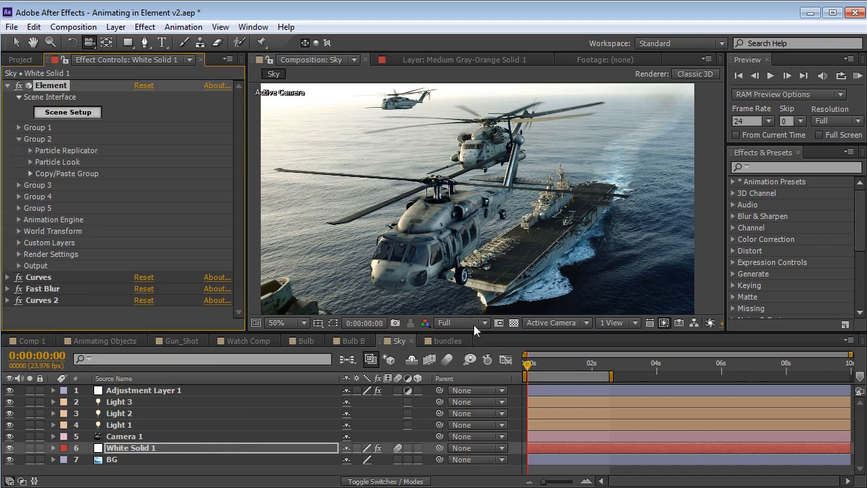
key("e")
key("e")
scroll(569, 410, "down", 3)
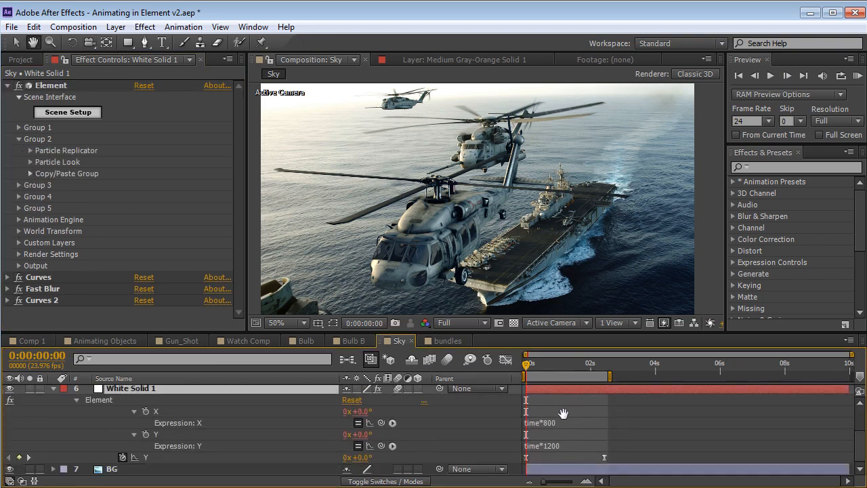
left_click(562, 413)
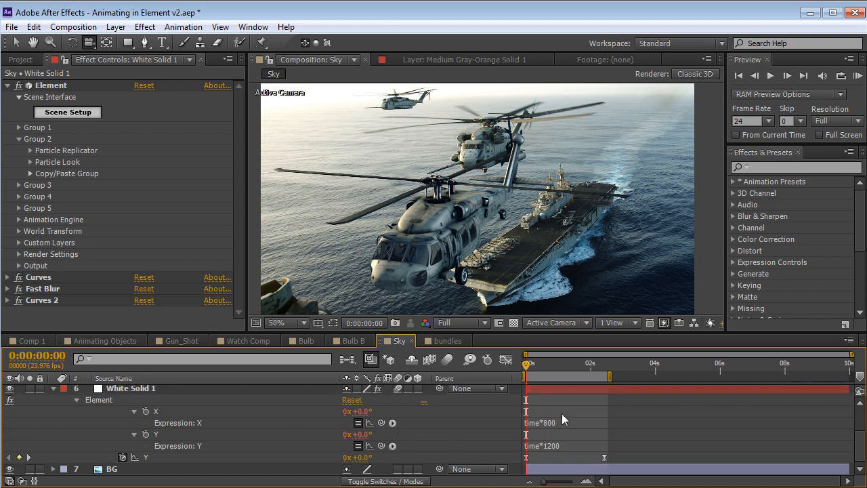
left_click(361, 412)
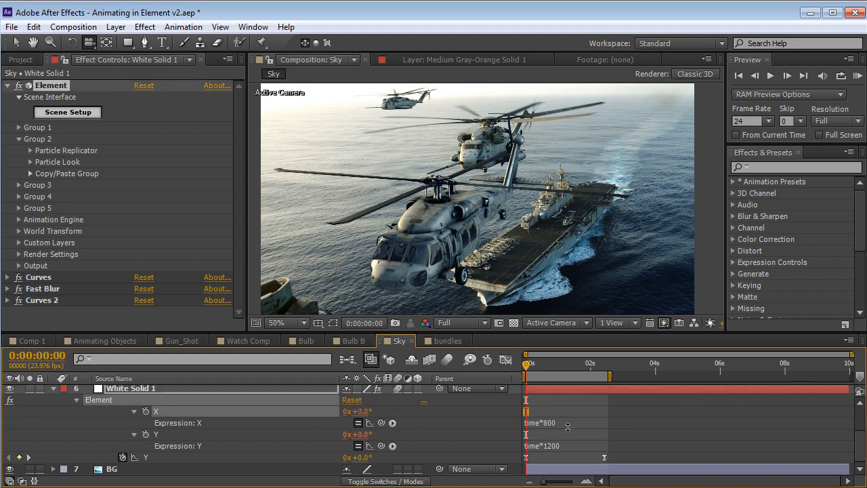
left_click_drag(531, 381, 545, 381)
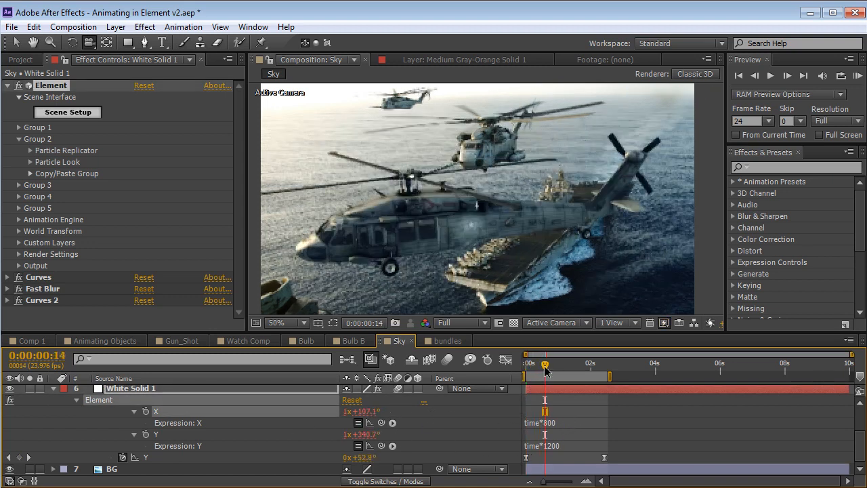
Try removing the time*800 and time*1200 rotation expressions and turning the rotors manually with the X and Y rotation values
left_click(564, 420)
key("BackSpace")
key("KP_Enter")
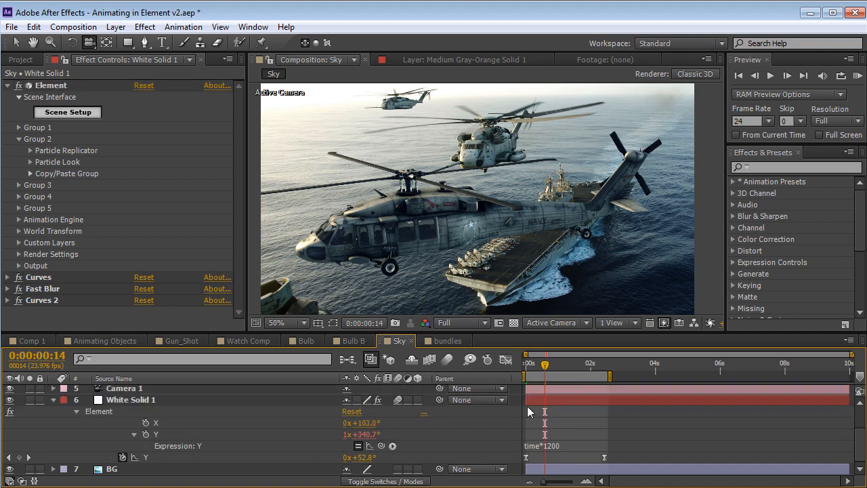
left_click_drag(363, 424, 403, 417)
left_click(538, 444)
key("BackSpace")
key("KP_Enter")
left_click_drag(359, 446, 548, 434)
left_click(580, 425)
Undo the rotor expression removals and manual rotation changes, and move the playhead back to the start
key("ctrl+z")
key("ctrl+z")
key("ctrl+z")
key("ctrl+z")
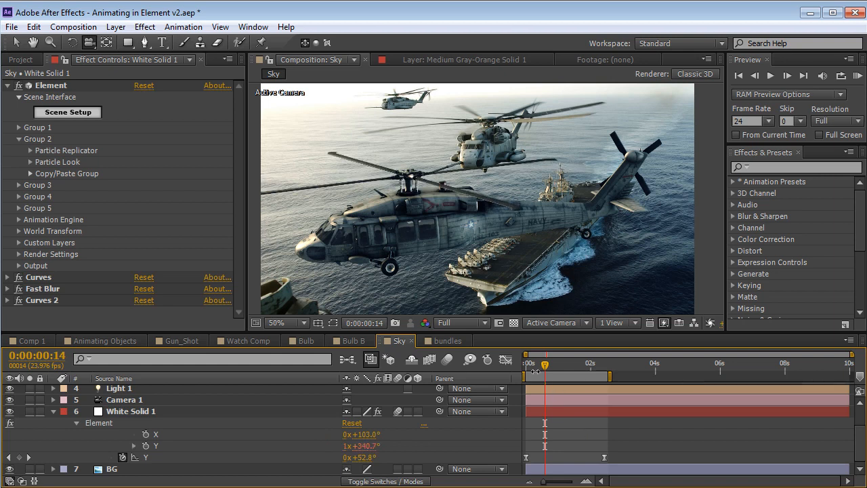
mouse_move(534, 365)
left_mouse_down()
mouse_move(558, 365)
mouse_move(521, 373)
left_mouse_up()
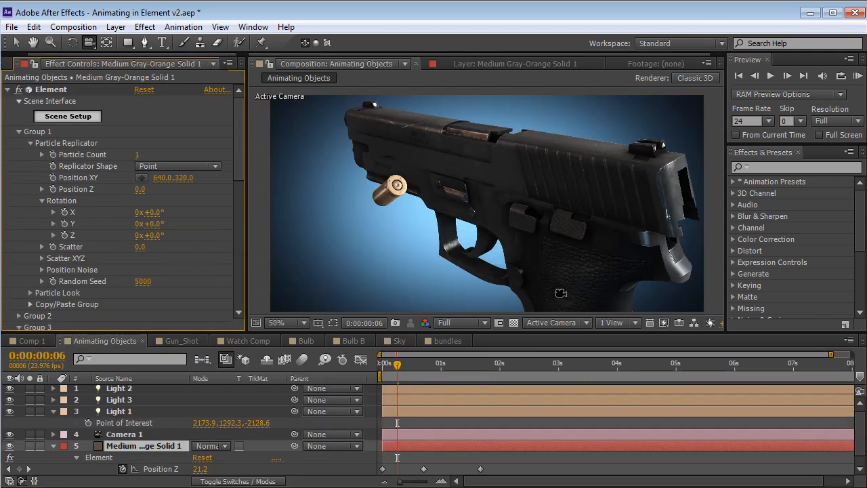
Try rotating the group 1 handgun in the Animating Objects composition, undo it, and return to the Sky composition
mouse_move(152, 229)
left_mouse_down()
mouse_move(138, 224)
mouse_move(164, 217)
left_mouse_up()
key("ctrl+z")
left_click(399, 340)
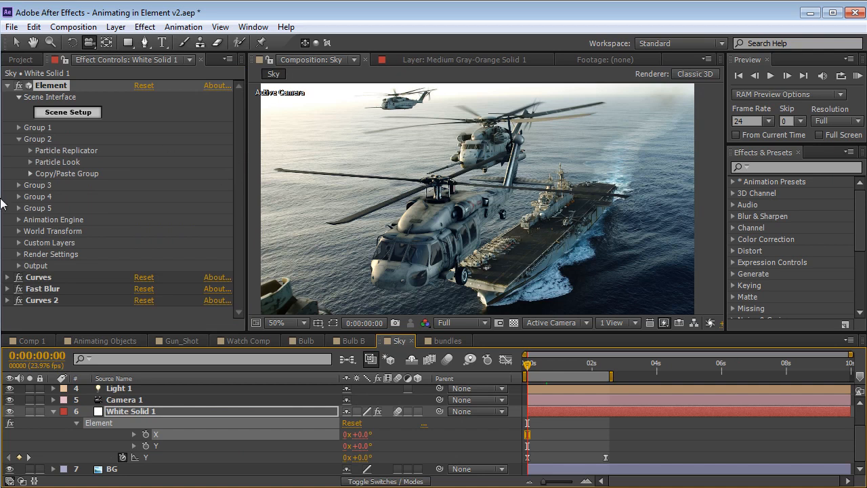
Remove the Y rotation keyframes from the Element effect's World Transform
left_click(19, 232)
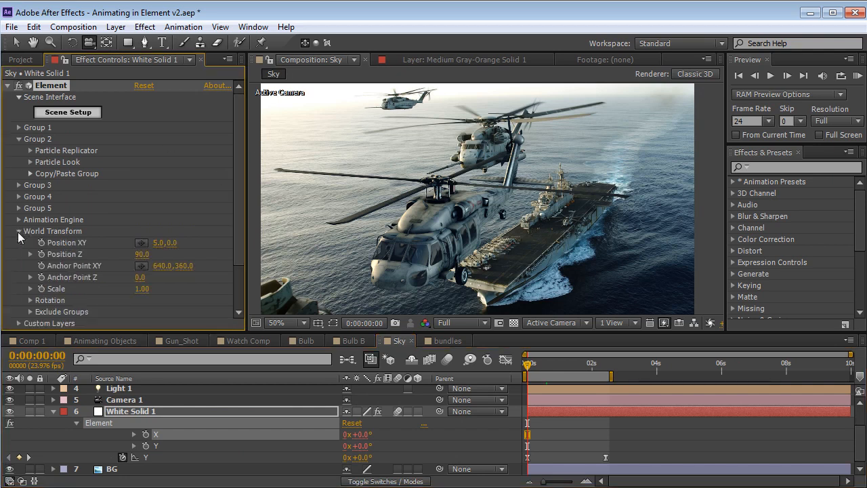
left_click_drag(242, 203, 231, 242)
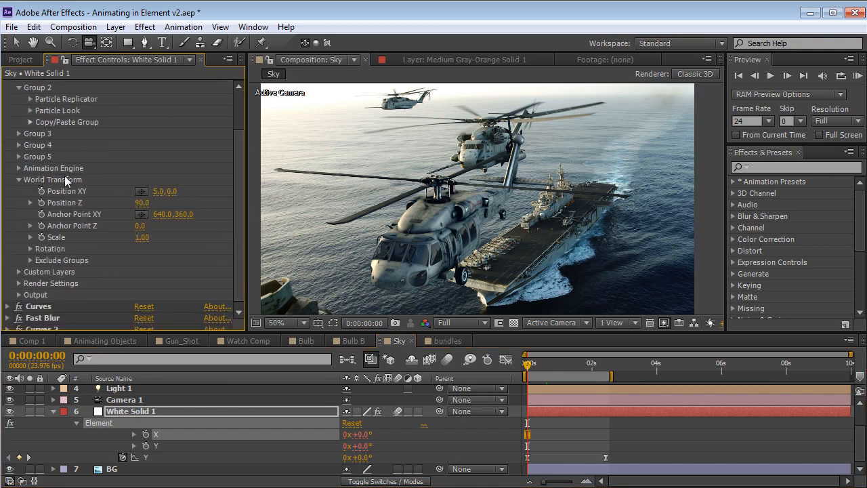
left_click(31, 248)
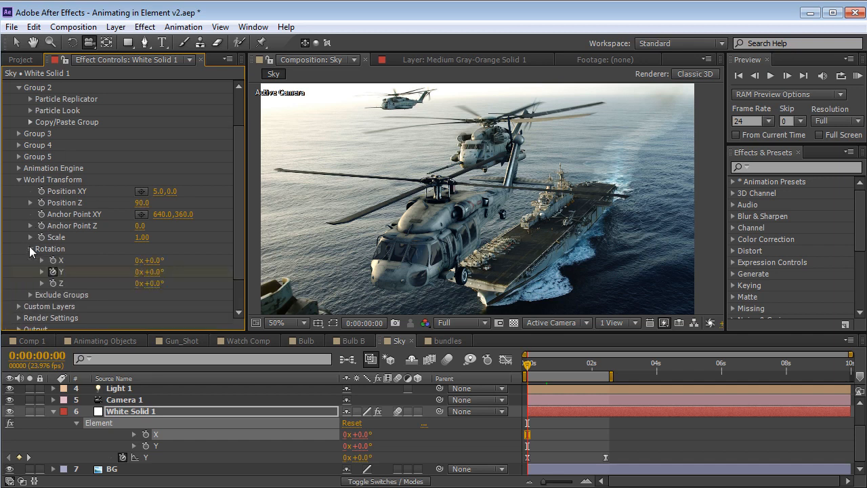
left_click(53, 272)
Try rotating the whole helicopter with the World Transform rotations at 0:00:01:12, undoing the last changes
left_click_drag(155, 283, 188, 272)
left_click_drag(543, 367, 575, 367)
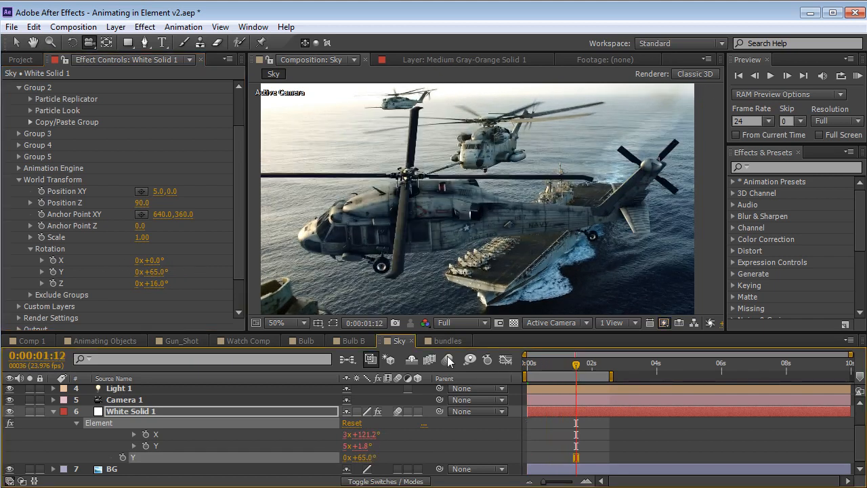
left_click_drag(156, 284, 101, 271)
left_click_drag(156, 260, 191, 261)
key("ctrl+z")
key("ctrl+z")
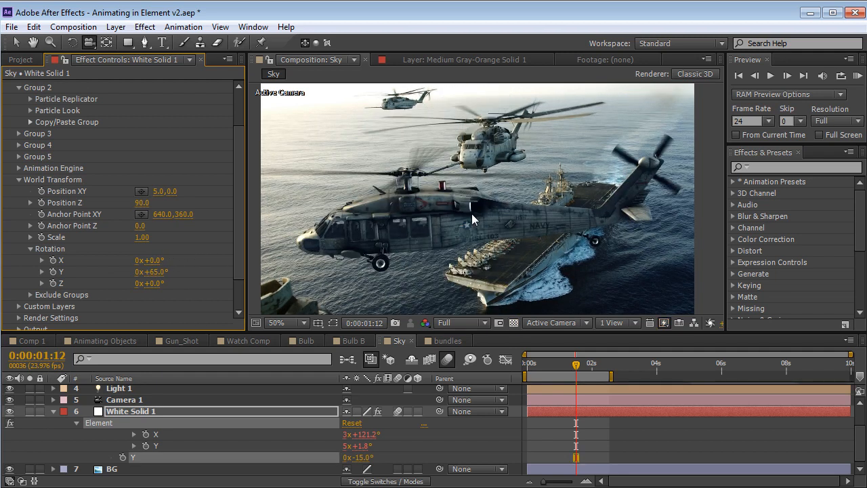
key("ctrl+z")
Reset the World Transform Y and Z rotations to 0°
left_click(162, 272)
type("0")
key("Return")
left_click(155, 284)
type("0")
key("Return")
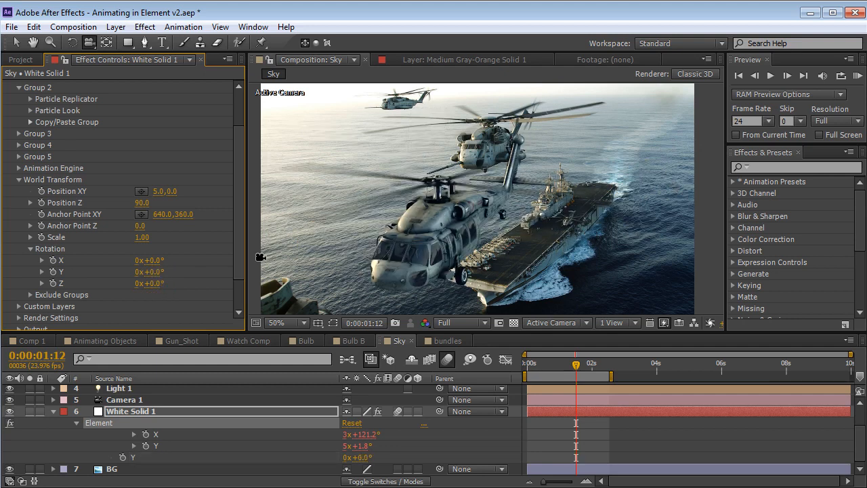
Examine the Exclude Groups options of the World Transform for groups 1 to 5 and collapse them
scroll(189, 257, "down", 3)
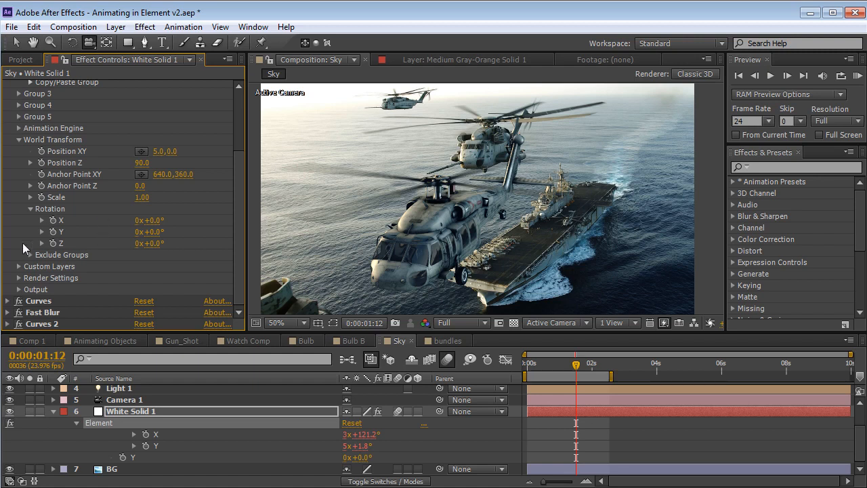
left_click(30, 255)
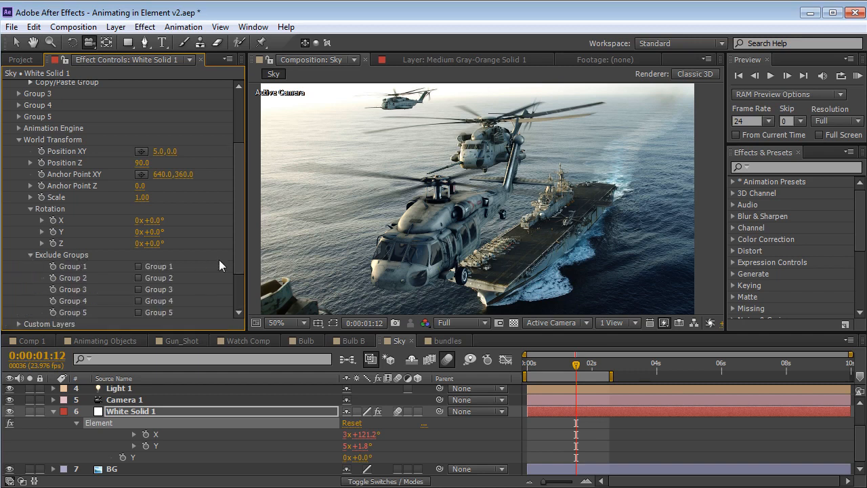
scroll(236, 256, "down", 1)
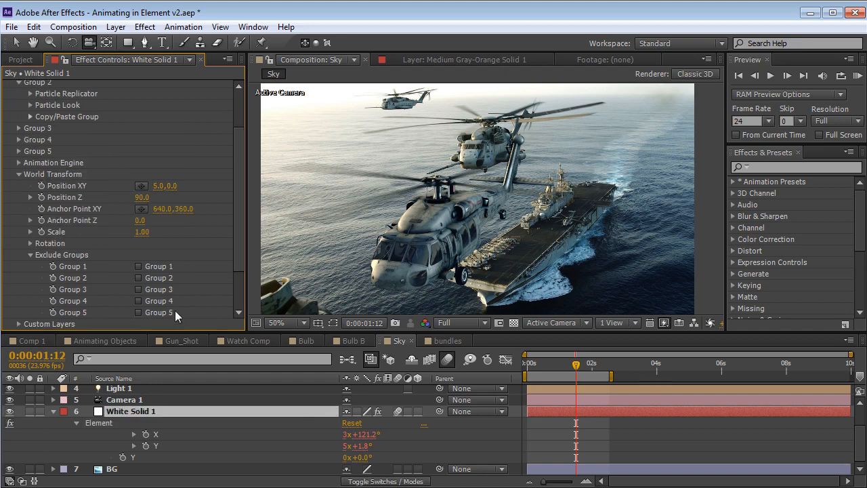
left_click(30, 256)
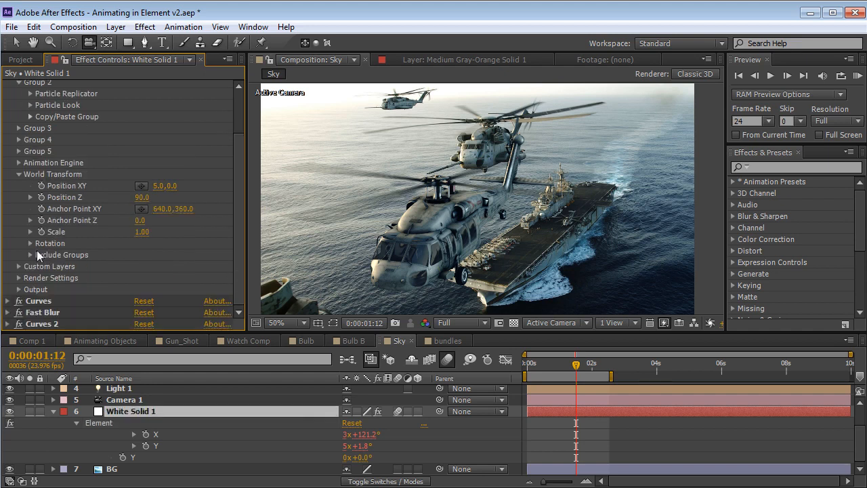
Bring the camera in close to the helicopter's cockpit and show the Particle Replicator settings of group 5
left_click_drag(413, 237, 533, 127)
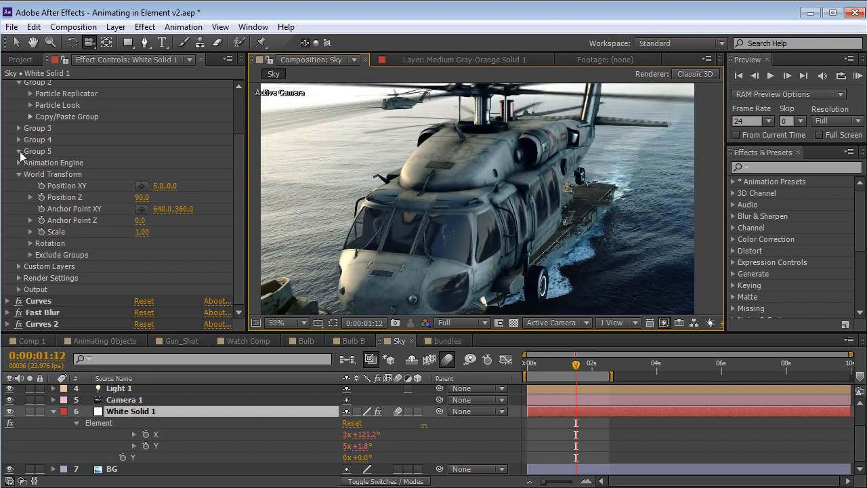
left_click(20, 151)
scroll(19, 151, "down", 2)
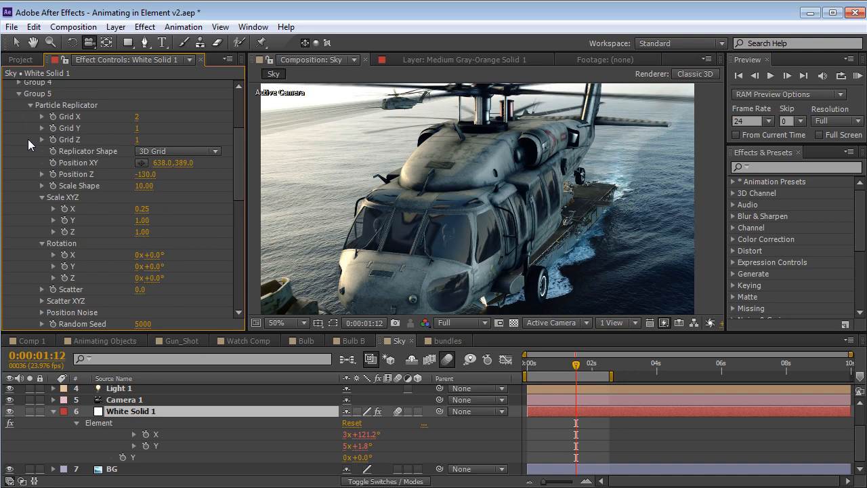
left_click_drag(239, 178, 241, 169)
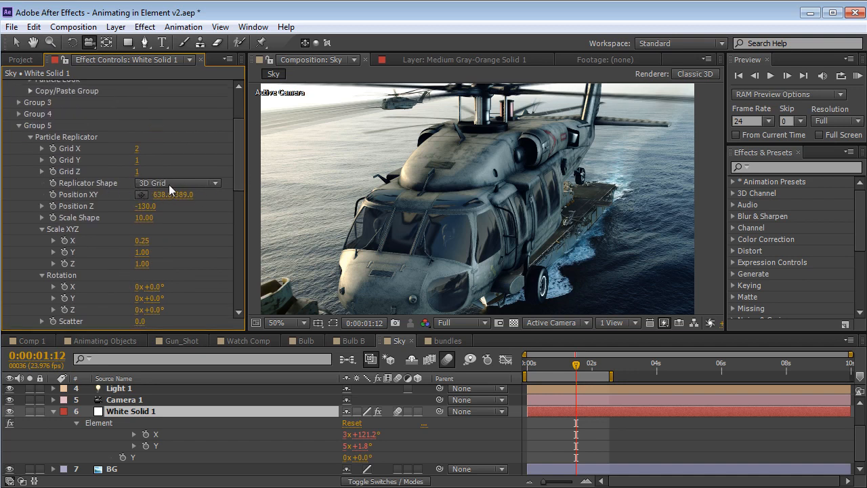
Set Grid X of the group 5 helmets to 3, and raise it further to 6
left_click(136, 149)
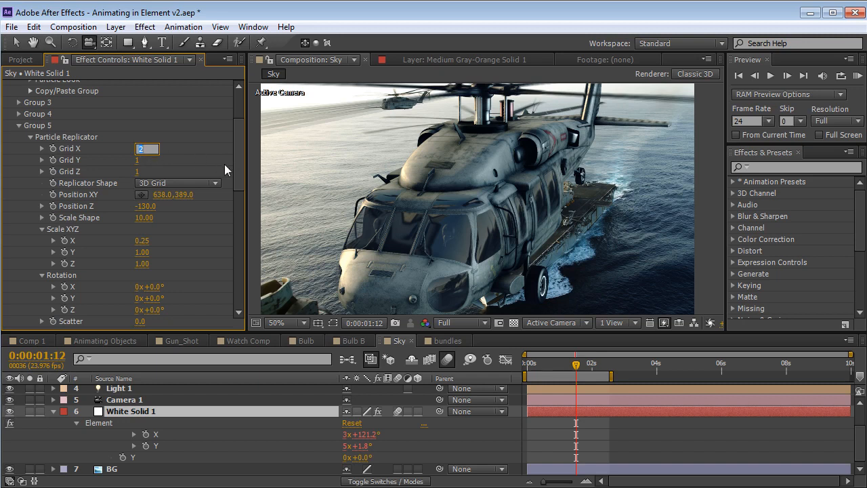
type("3")
key("Return")
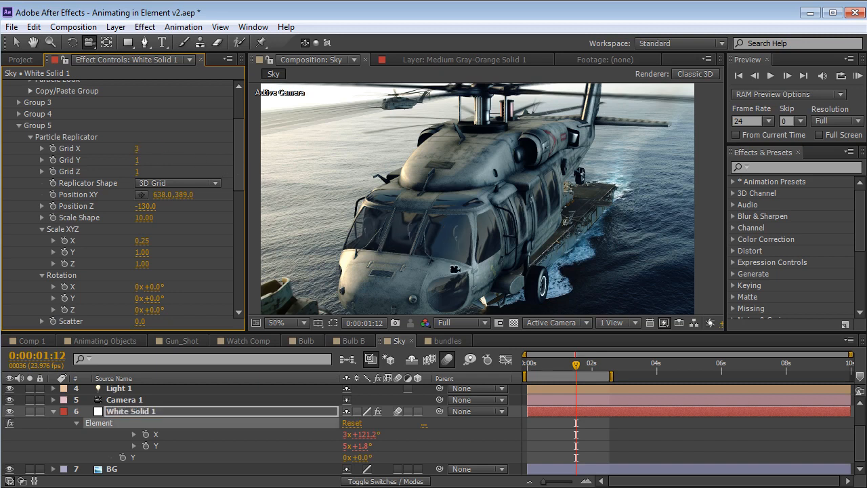
left_click(138, 148)
type("6")
key("Return")
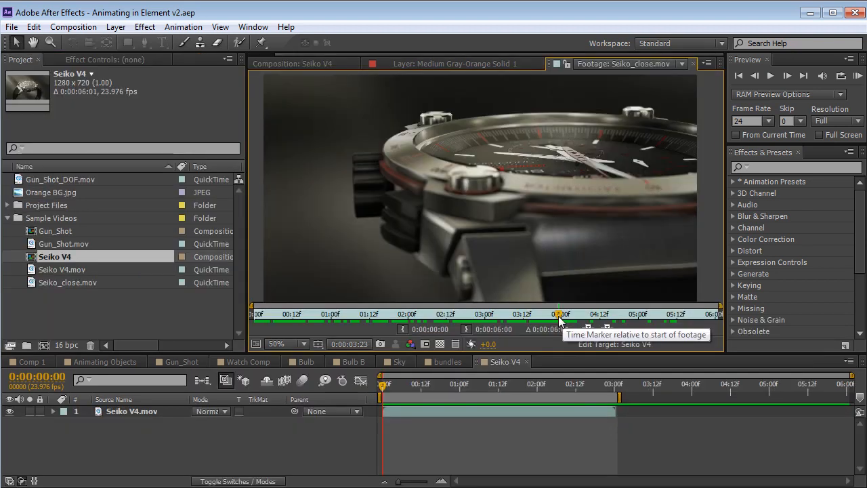
Scrub through the Seiko_close.mov footage, and play and scrub the Seiko V4 composition from start to end
mouse_move(559, 317)
left_mouse_down()
mouse_move(273, 315)
mouse_move(401, 315)
mouse_move(535, 288)
left_mouse_up()
left_click_drag(559, 329, 288, 301)
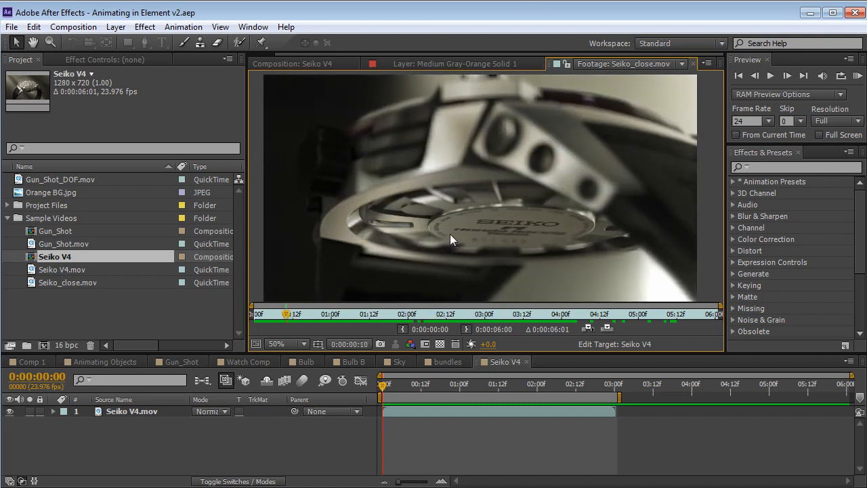
left_click(294, 64)
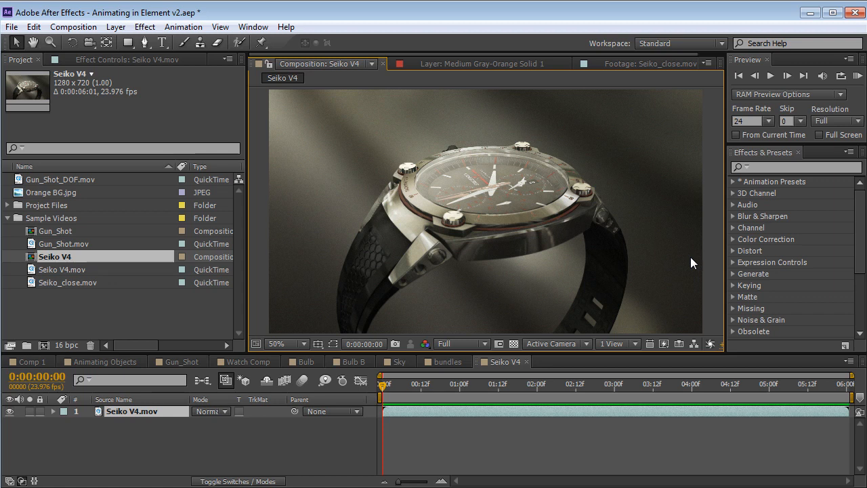
key("space")
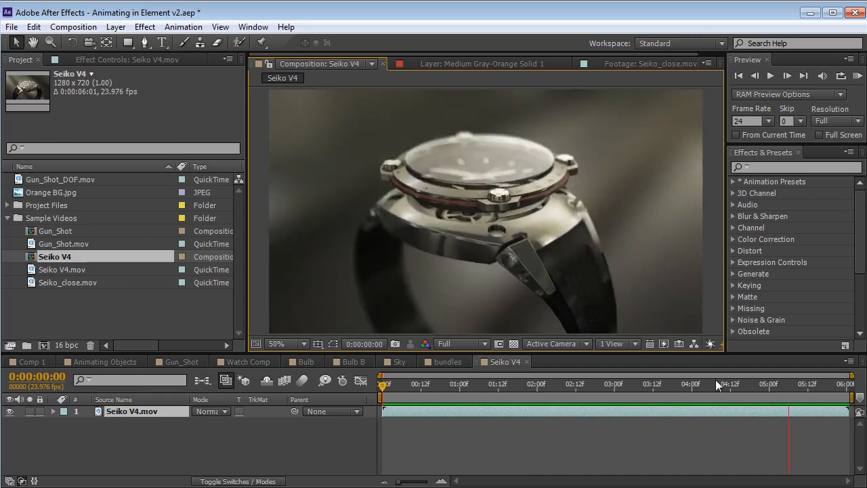
left_click_drag(400, 386, 862, 415)
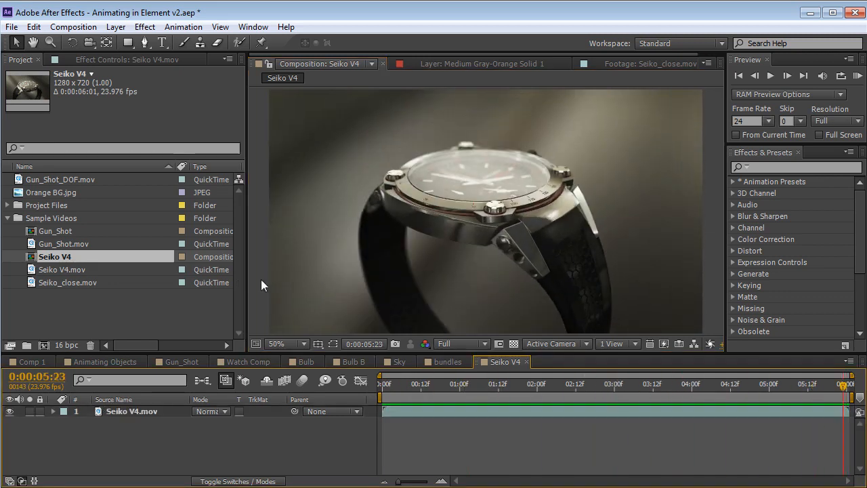
left_click_drag(800, 400, 387, 415)
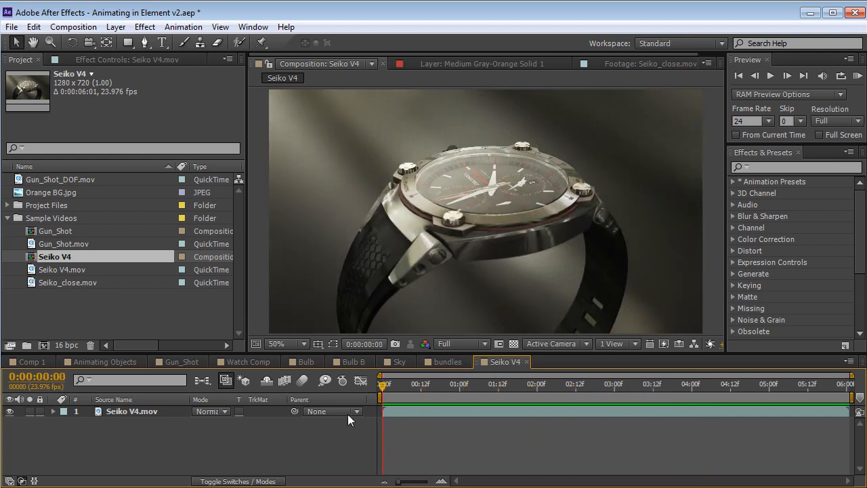
Switch to the Watch Comp composition and purge all memory
left_click(244, 361)
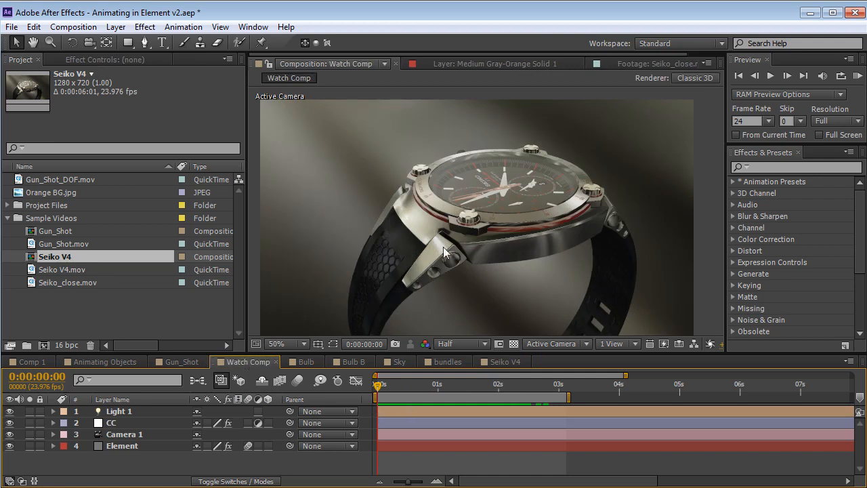
left_click(34, 27)
mouse_move(85, 290)
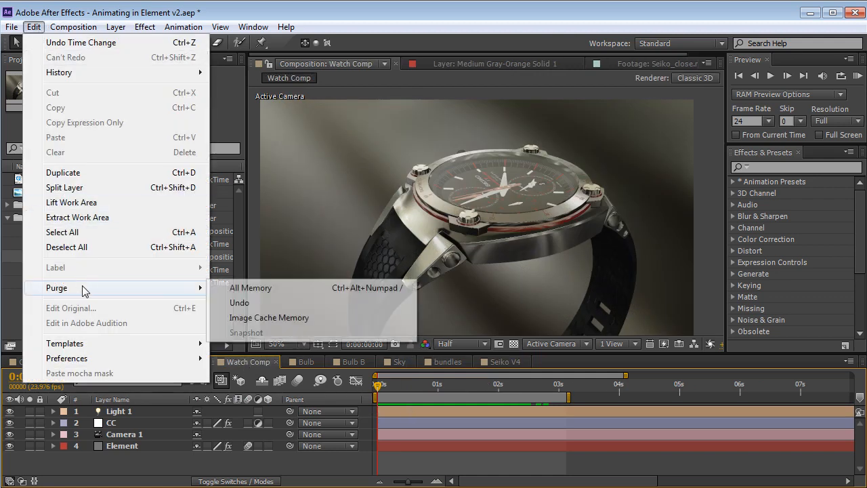
left_click(244, 289)
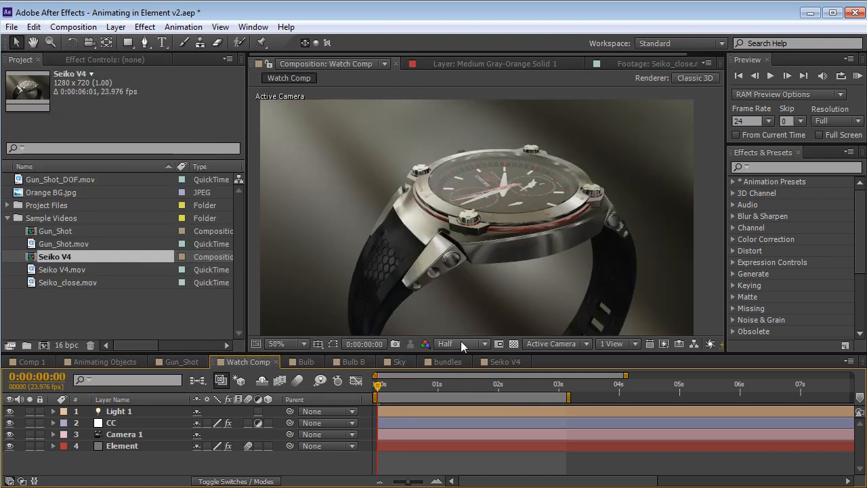
Inspect the watch in a full-size viewer and orbit the camera around it to check the render
key("grave")
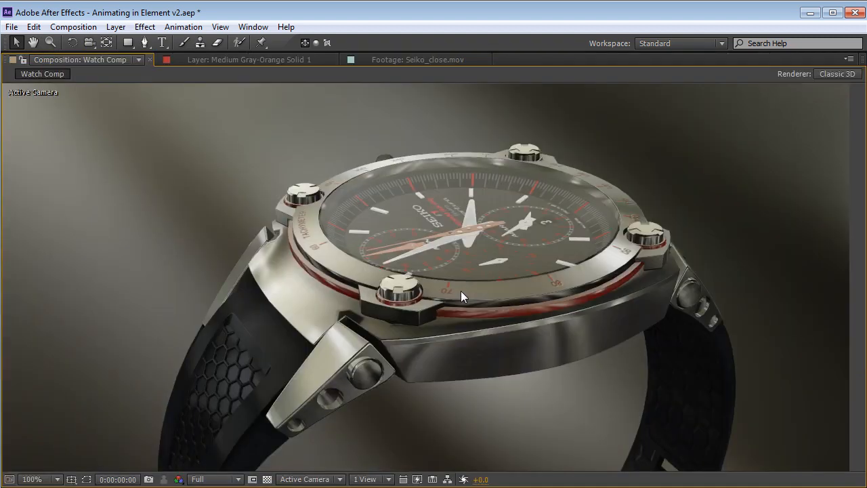
key("grave")
key("grave")
key("c")
left_click_drag(331, 324, 461, 322)
key("grave")
left_click_drag(395, 385, 332, 401)
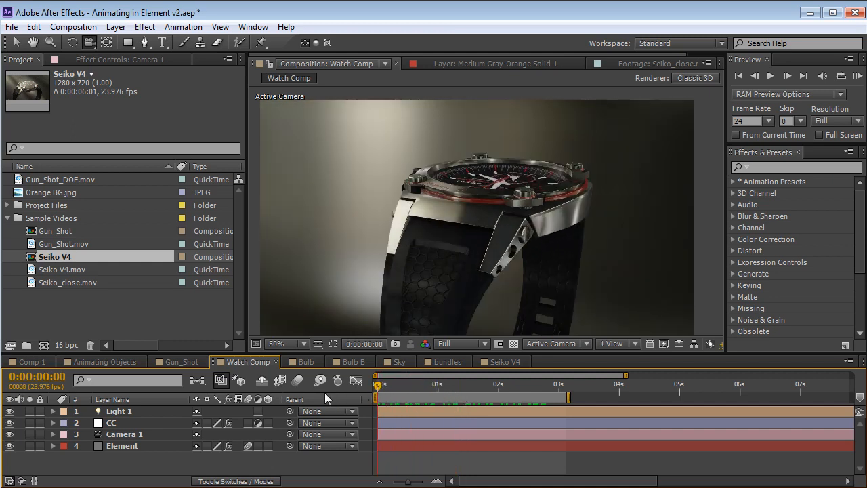
left_click_drag(444, 246, 401, 215)
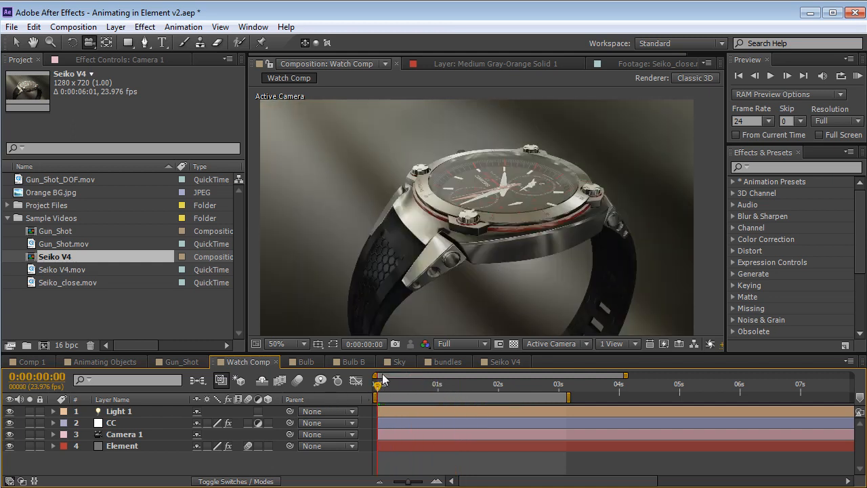
Scrub Watch Comp forward to about 0:00:01:01 and back to the start to review the exploding watch animation
left_click(122, 421)
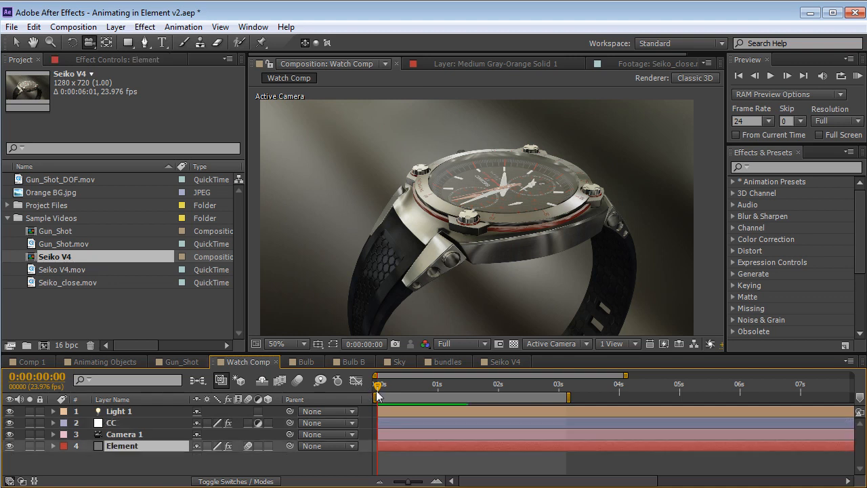
left_click_drag(377, 395, 440, 384)
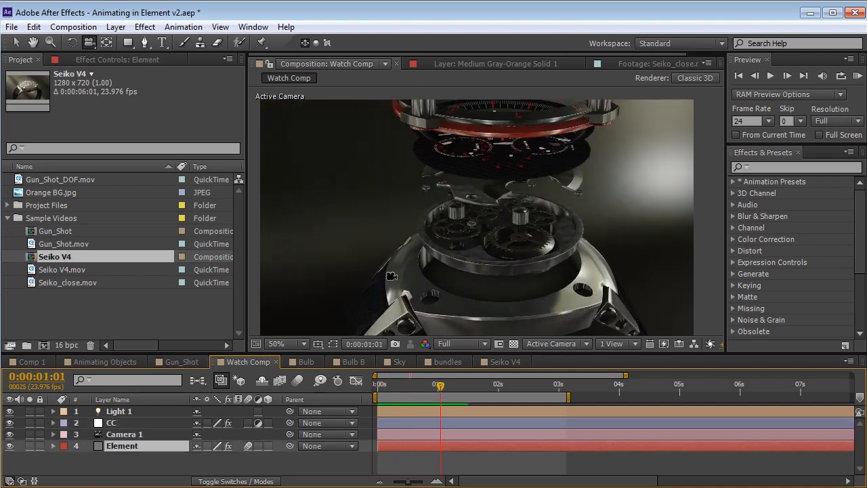
left_click_drag(441, 393, 336, 392)
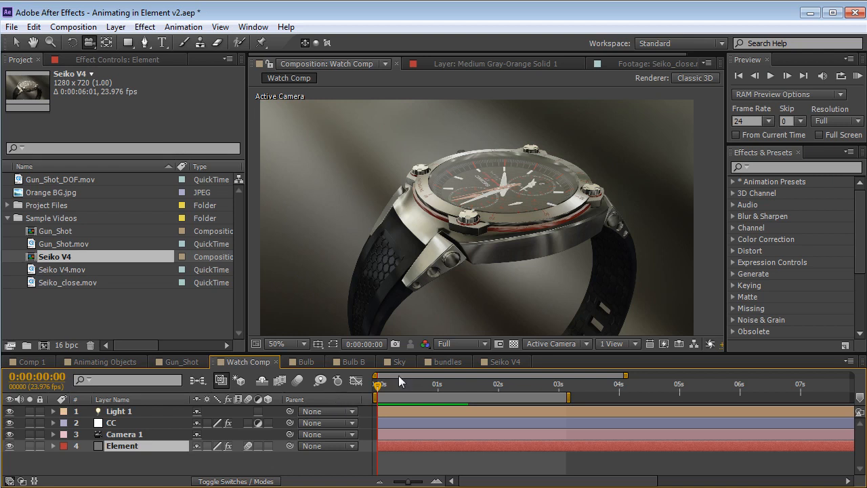
Select the Element layer and open its Scene Setup
left_click(123, 437)
left_click(127, 444)
left_click(90, 59)
left_click(67, 112)
left_click_drag(249, 202, 225, 209)
Enable the watch_body and watch_glass materials on the group 2 watch, and disable both again
left_click(838, 169)
left_click(838, 197)
left_click_drag(317, 211, 274, 194)
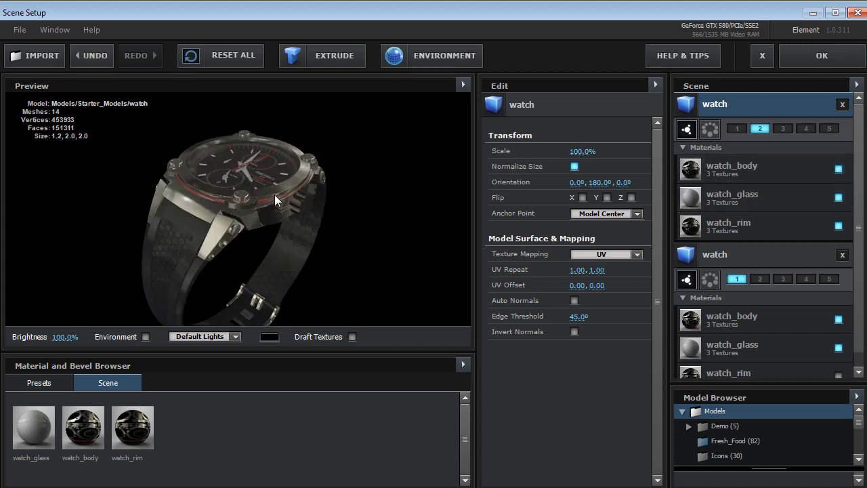
left_click(839, 199)
left_click_drag(195, 194, 238, 222)
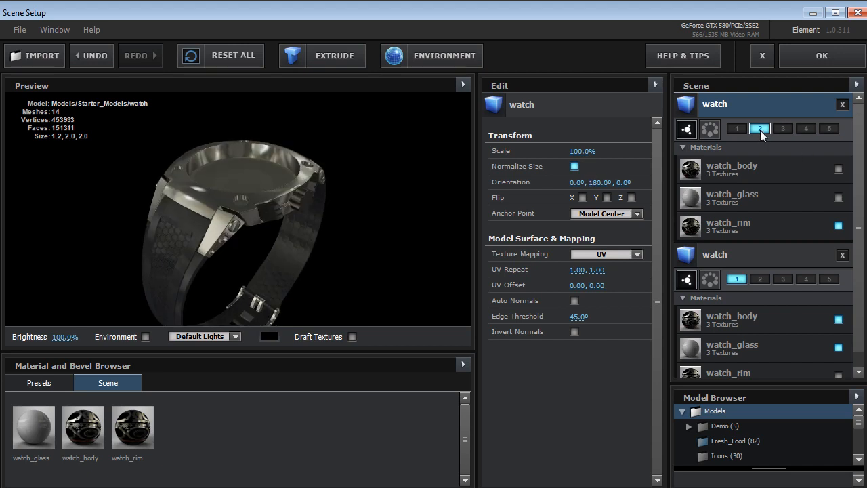
Select the group 1 watch and examine its dial and mechanism parts from several angles in the preview
left_click(748, 253)
left_click_drag(254, 186, 274, 203)
scroll(258, 215, "up", 3)
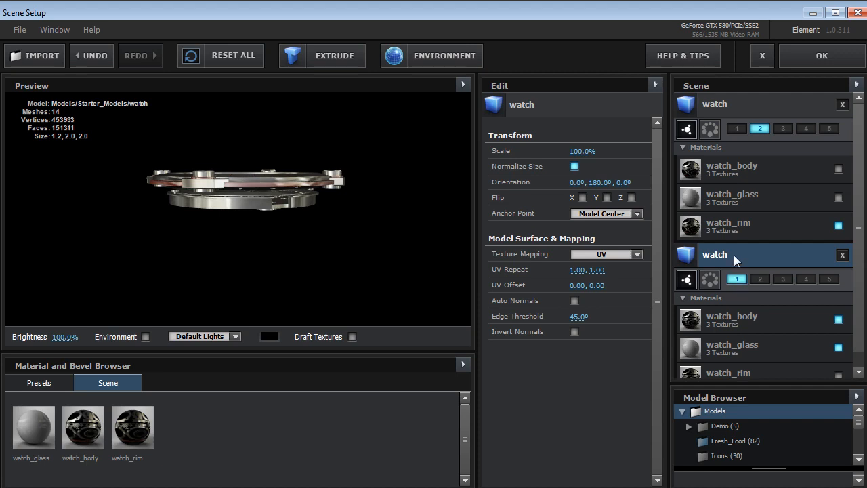
left_click_drag(289, 166, 250, 214)
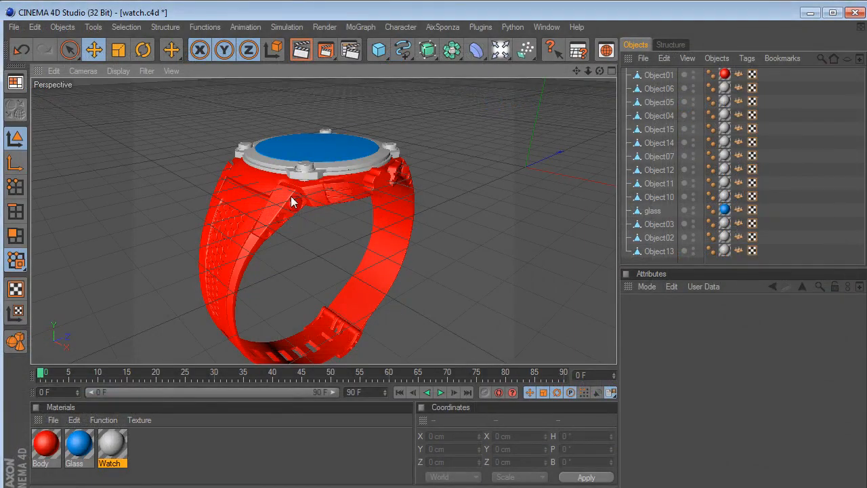
Switch to CINEMA 4D and raise the Object14 ring about 125 cm in Y above the watch
left_click(659, 142)
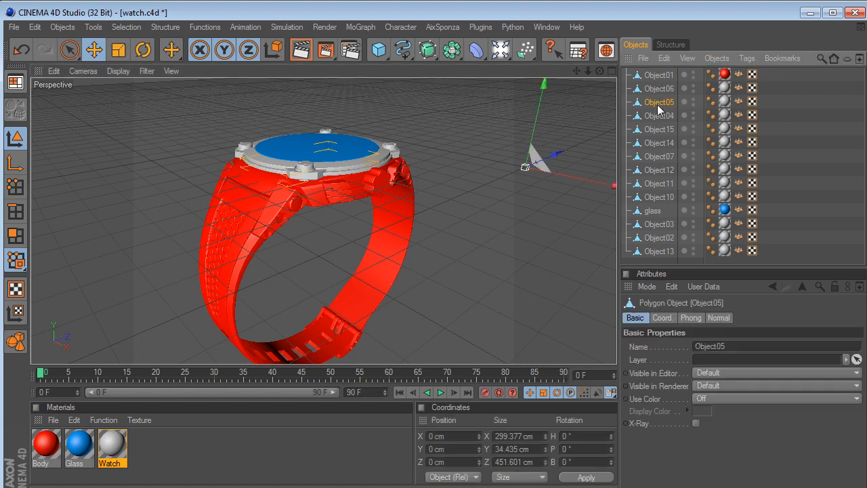
left_click_drag(535, 132, 536, 112)
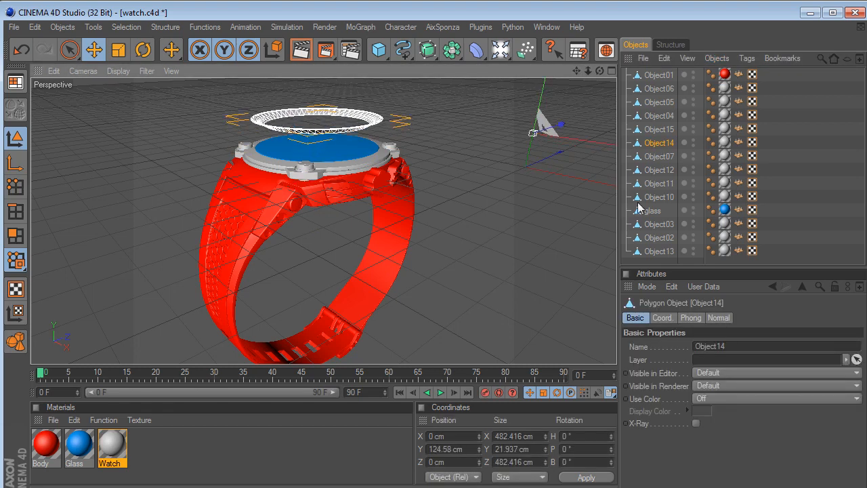
left_click(659, 196)
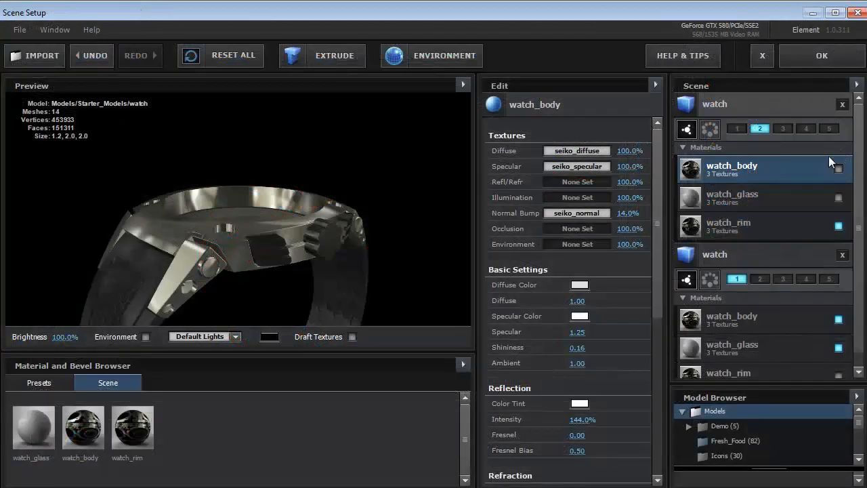
Return to Element's Scene Setup, compare the group 2 watch with the group 1 watch from several angles, and accept the scene
left_click(782, 103)
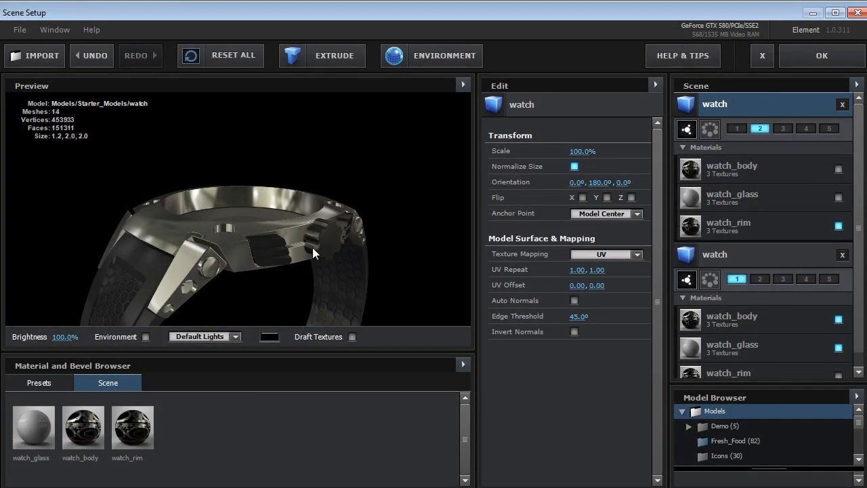
left_click_drag(312, 247, 292, 205)
left_click(765, 247)
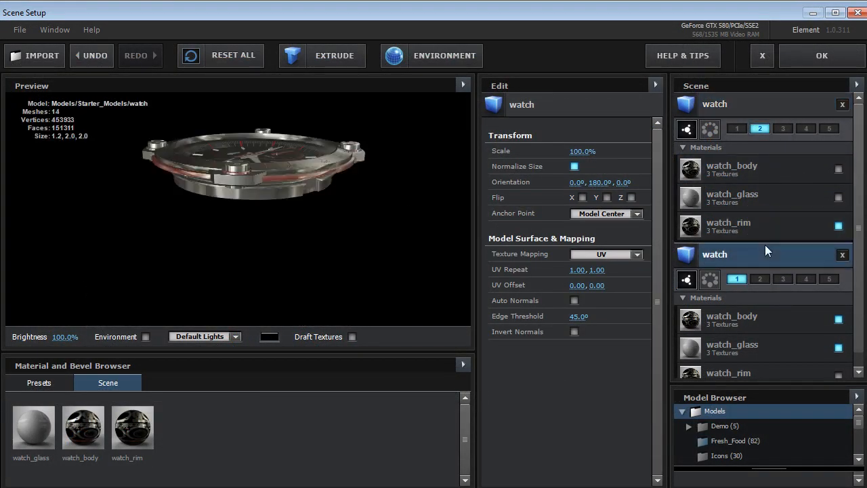
left_click_drag(208, 200, 279, 161)
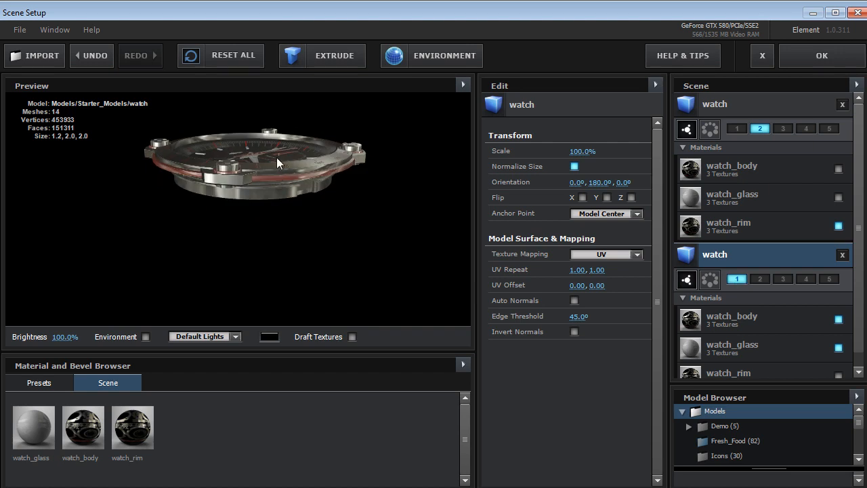
middle_click_drag(277, 158, 278, 192)
left_click(822, 56)
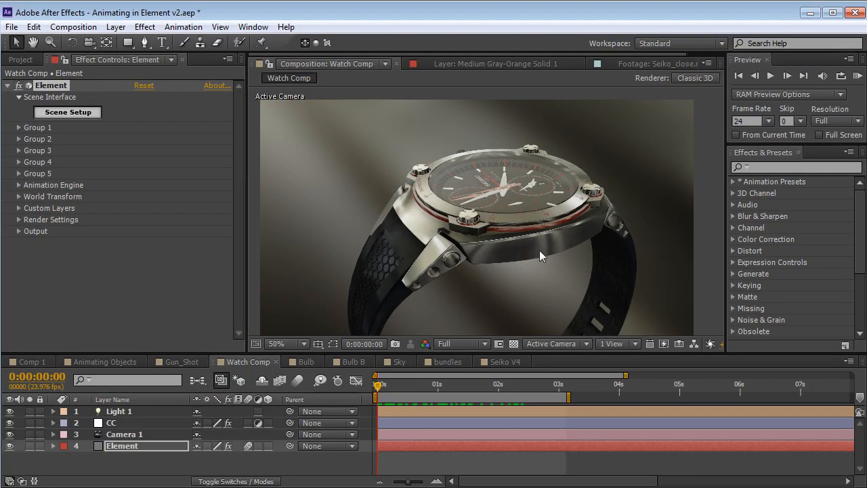
Reveal the Element layer's keyframes and delete all those on Position XY, Position Z and Y, leaving the playhead at 0:00:00:00
key("u")
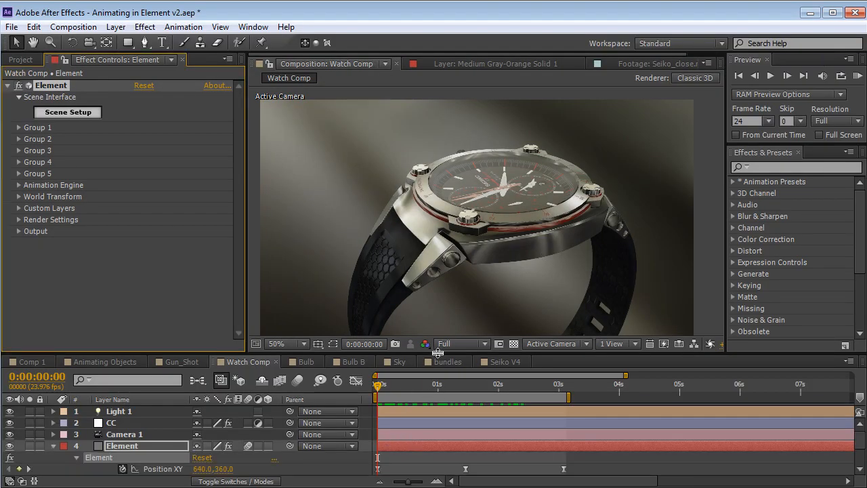
left_click_drag(437, 352, 437, 276)
left_click_drag(420, 309, 400, 336)
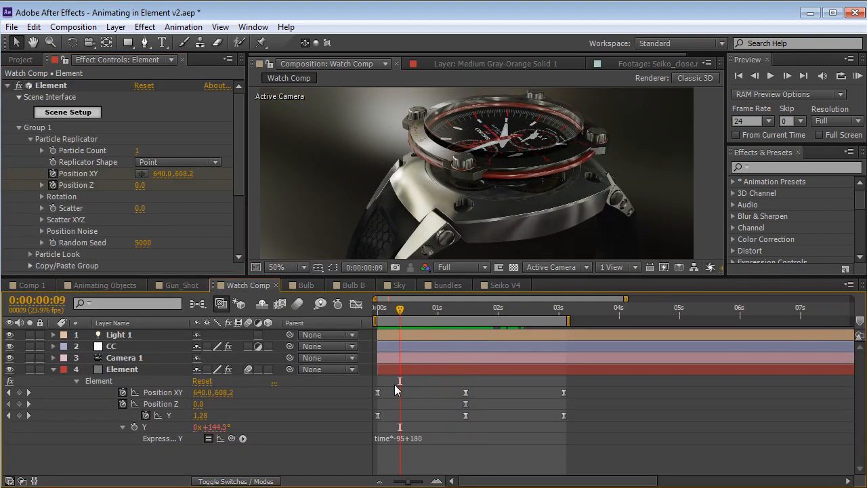
key("Home")
left_click_drag(596, 384, 350, 427)
key("Delete")
left_click_drag(389, 309, 362, 337)
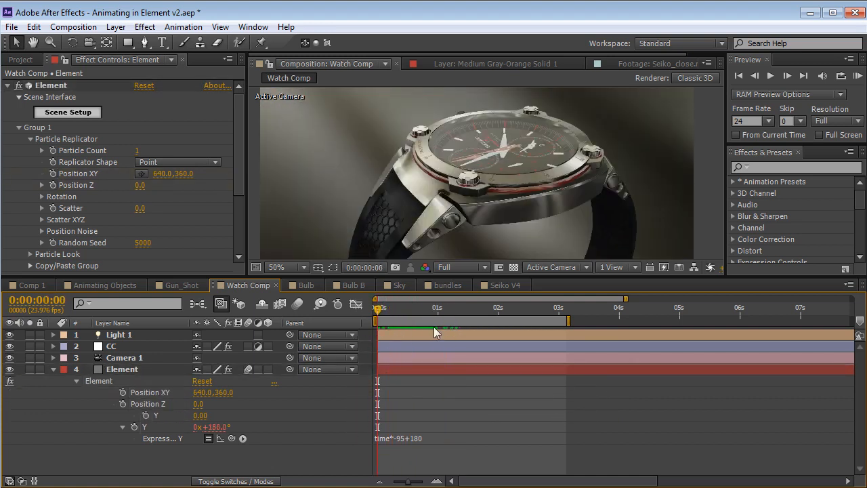
Enable Multi-Object in the Particle Look settings of group 1
left_click(31, 139)
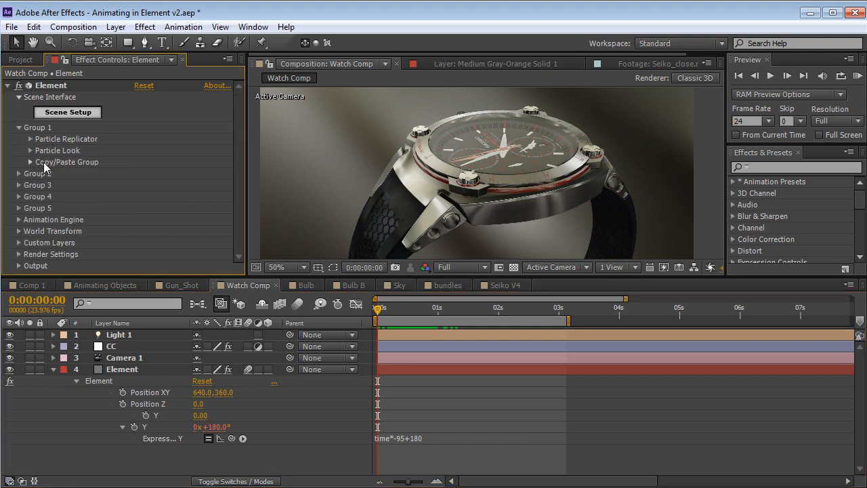
left_click(29, 150)
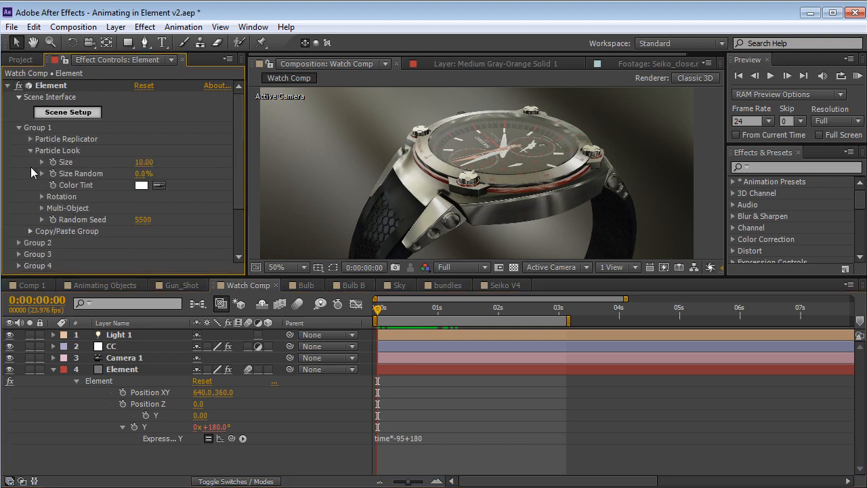
left_click(38, 209)
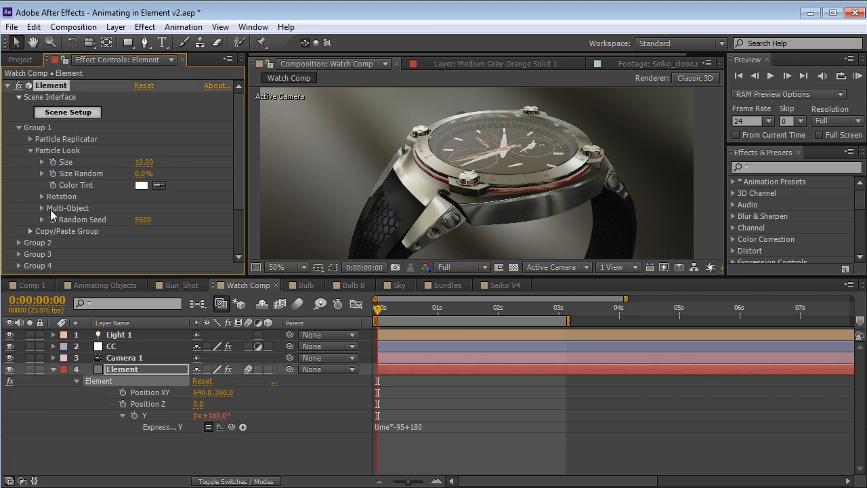
left_click(41, 209)
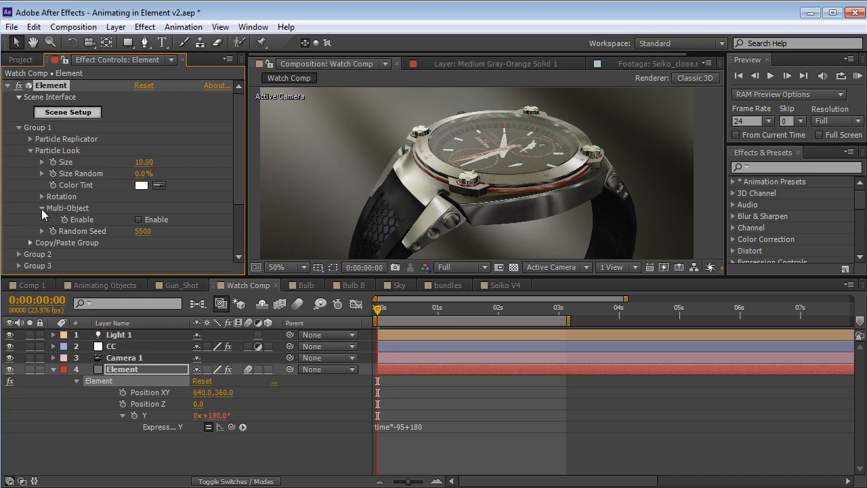
left_click(140, 219)
Try Multi-Object Scatter at 10.90 with Rotation Random at 143° and Size Random at 57%, undoing each change
mouse_move(236, 158)
left_mouse_down()
mouse_move(237, 150)
mouse_move(236, 159)
left_mouse_up()
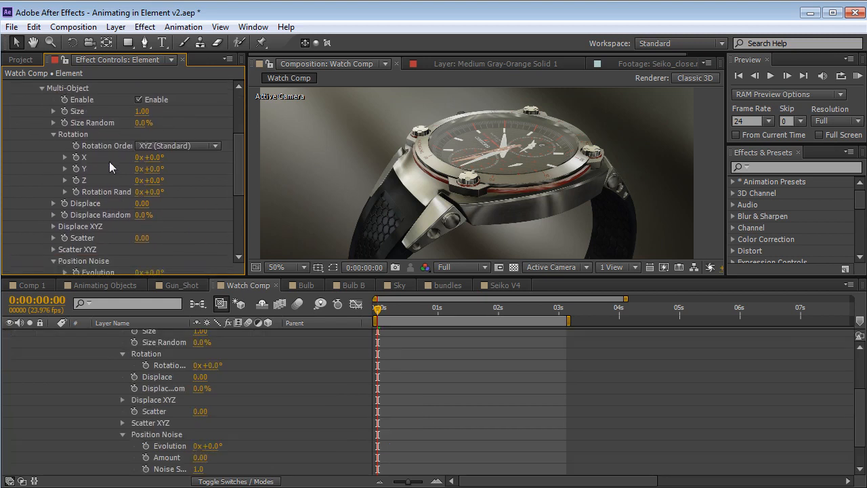
left_click(53, 134)
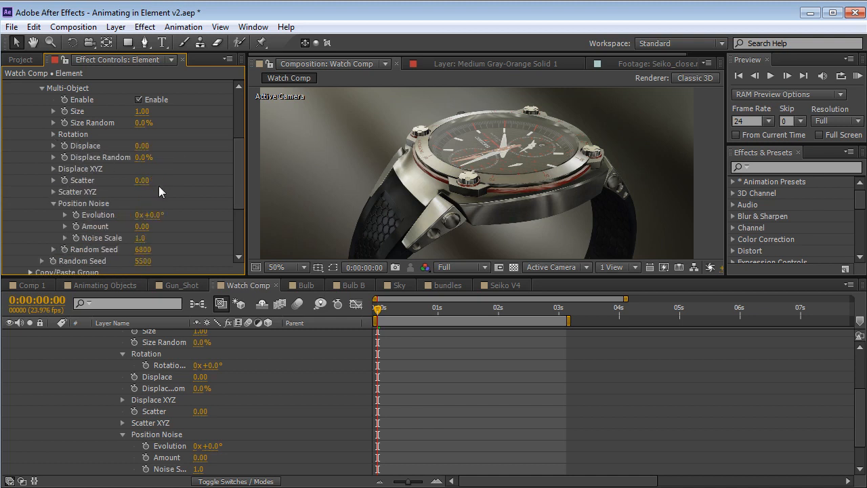
left_click_drag(142, 180, 210, 175)
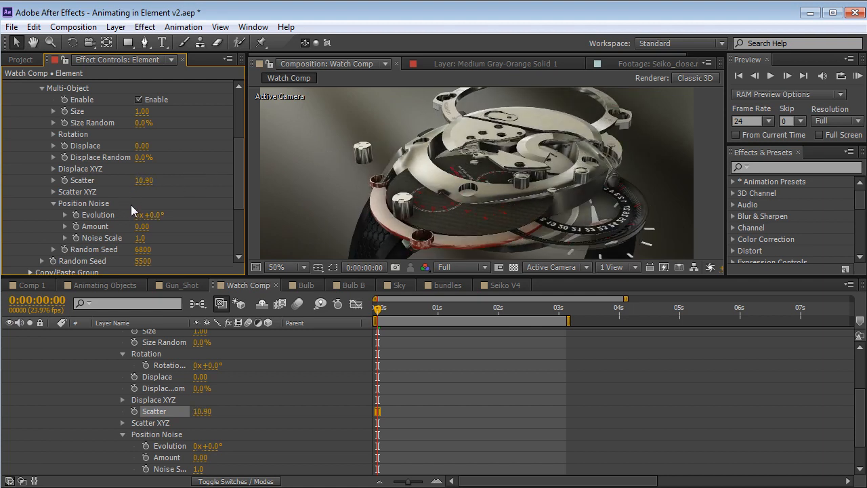
left_click(54, 134)
left_click_drag(152, 192, 252, 192)
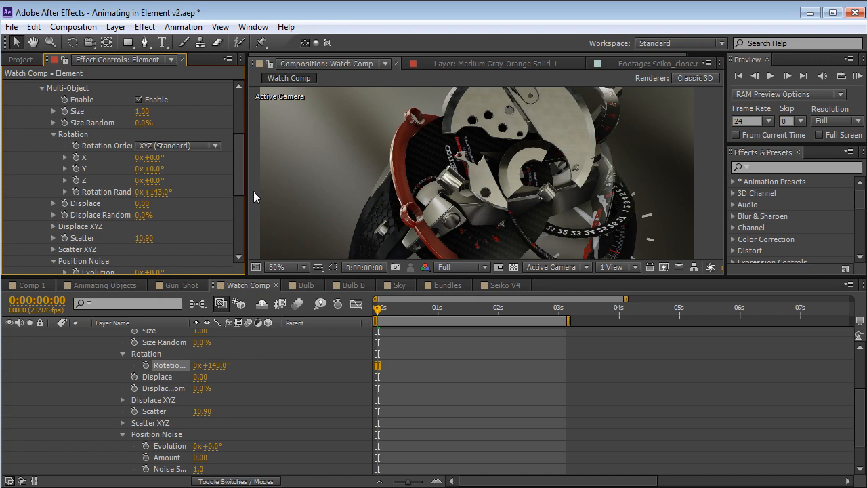
key("ctrl+z")
left_click_drag(143, 124, 187, 133)
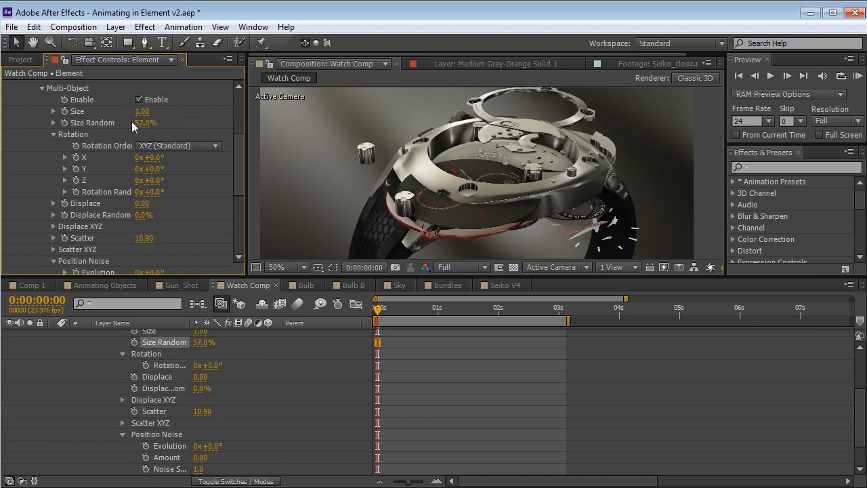
key("ctrl+z")
key("ctrl+z")
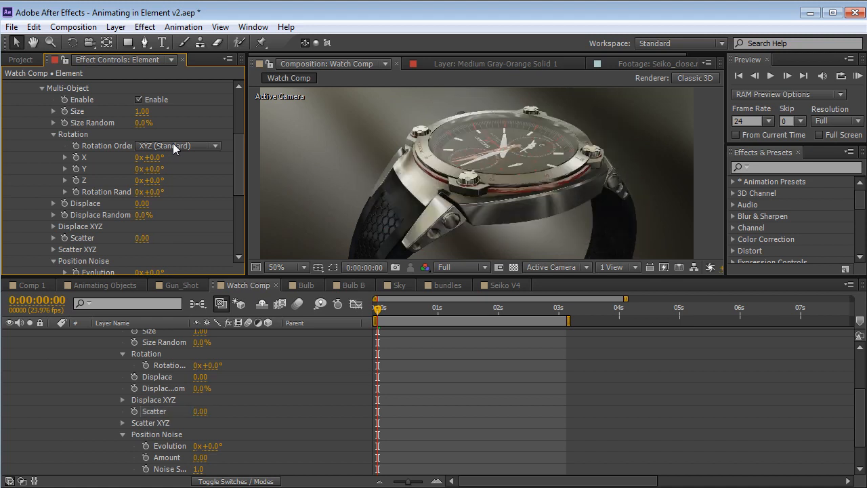
Try spreading the watch parts with the overall Scatter and with Scatter XYZ's Y value, undoing both
left_click(53, 250)
scroll(209, 200, "down", 3)
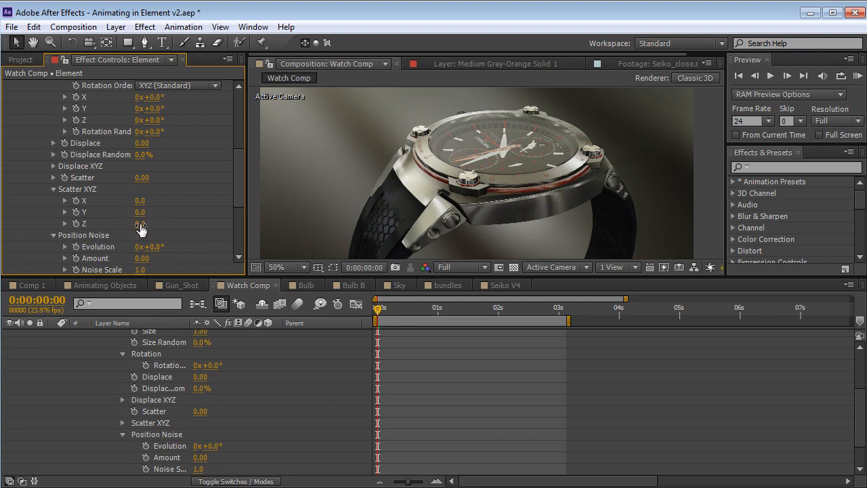
left_click_drag(141, 177, 184, 178)
key("ctrl+z")
left_click_drag(141, 213, 174, 188)
key("ctrl+z")
Keyframe the Multi-Object Displace XYZ Y value at 0:00:00:00, and set it to 1.84 at 0:00:01:06
left_click(54, 143)
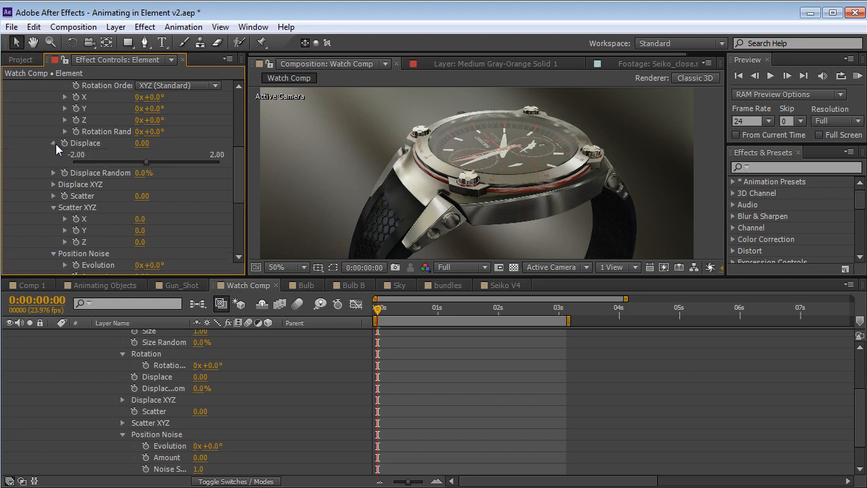
left_click(54, 143)
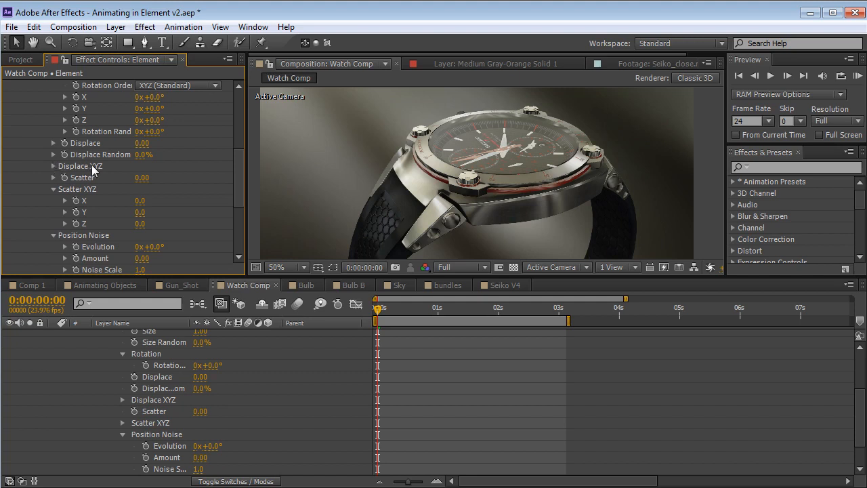
left_click(54, 166)
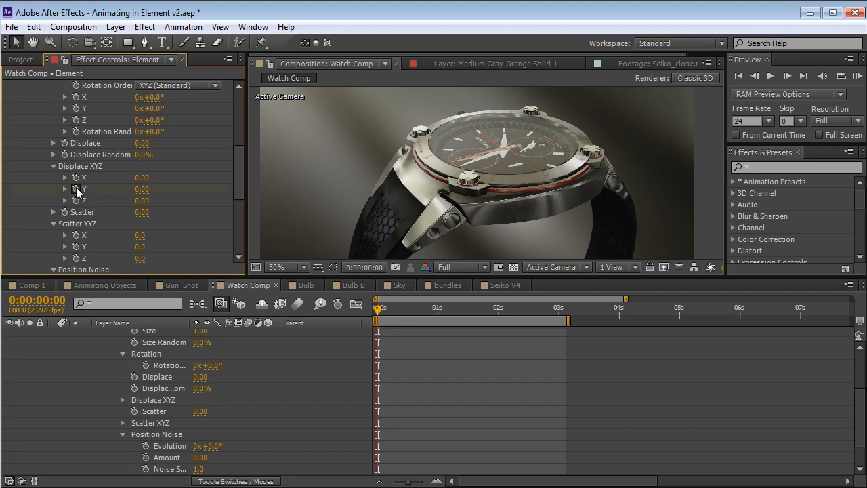
left_click_drag(395, 308, 447, 308)
left_click_drag(142, 194, 261, 181)
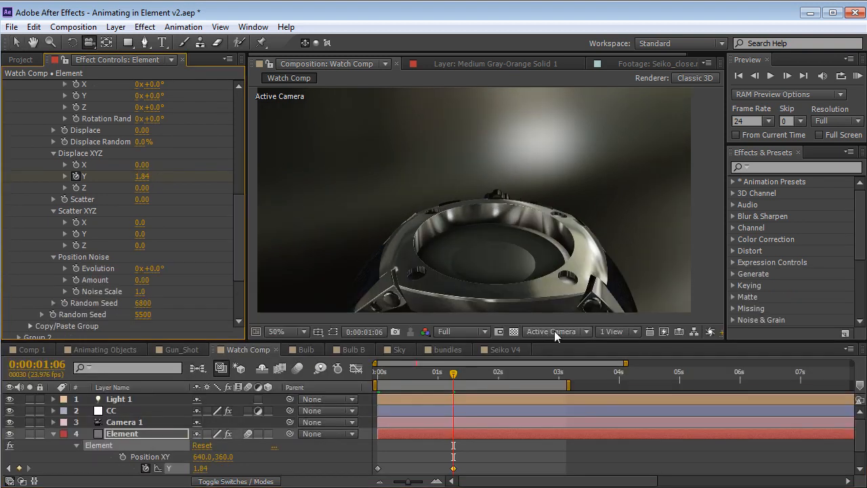
Inspect the exploded watch in Custom View 1, framing all of its separated parts at 0:00:01:06
left_click(557, 332)
left_click(567, 483)
left_click_drag(463, 154, 461, 207)
middle_click_drag(506, 147, 499, 190)
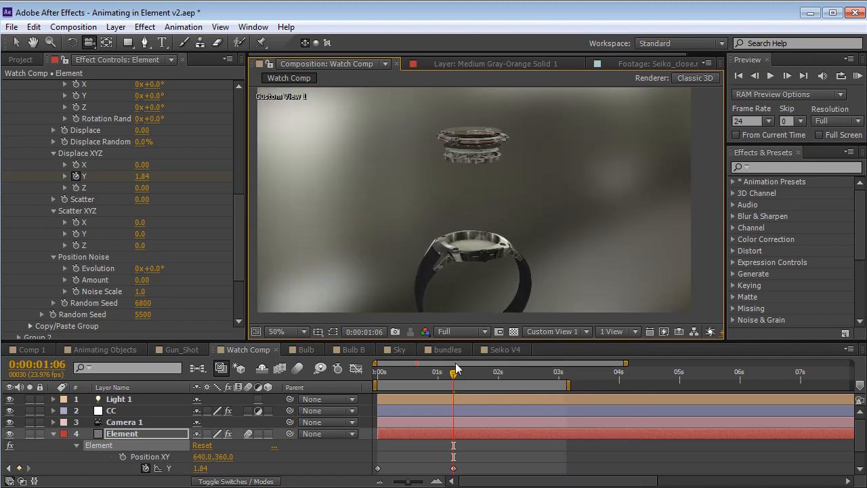
mouse_move(455, 374)
left_mouse_down()
mouse_move(437, 376)
mouse_move(453, 378)
left_mouse_up()
Keyframe group 1's Position XY from 640.0, 360.0 at the start to 640.0, 1159.0 at 0:00:01:06, with Displace Y at 4.05
left_click_drag(243, 221, 248, 110)
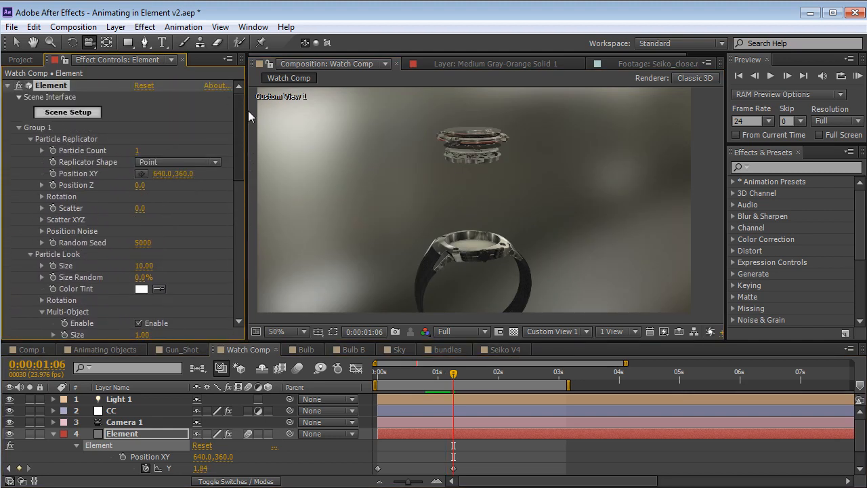
left_click(53, 173)
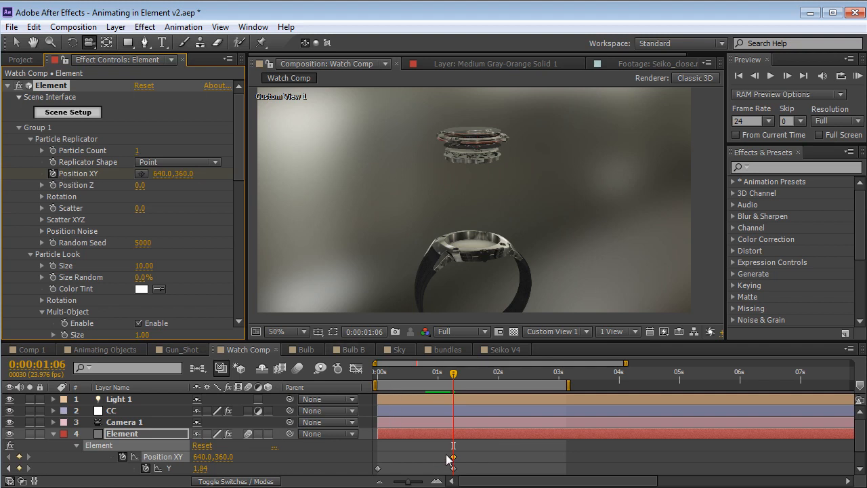
left_click_drag(184, 173, 406, 188)
left_click_drag(200, 468, 318, 448)
left_click_drag(184, 173, 458, 210)
left_click_drag(452, 384, 440, 384)
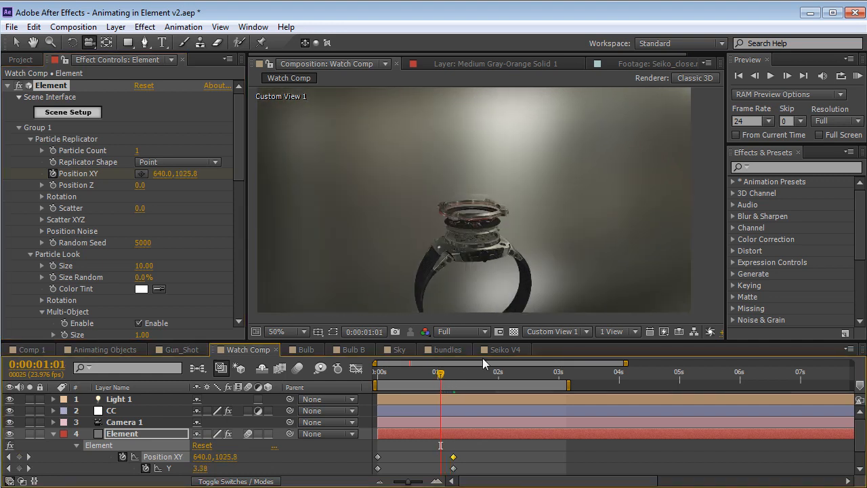
Return to the Active Camera view and scrub through the watch explosion between 0:00:00:00 and 0:00:01:06
left_click(552, 331)
left_click(551, 348)
left_click_drag(381, 380, 376, 400)
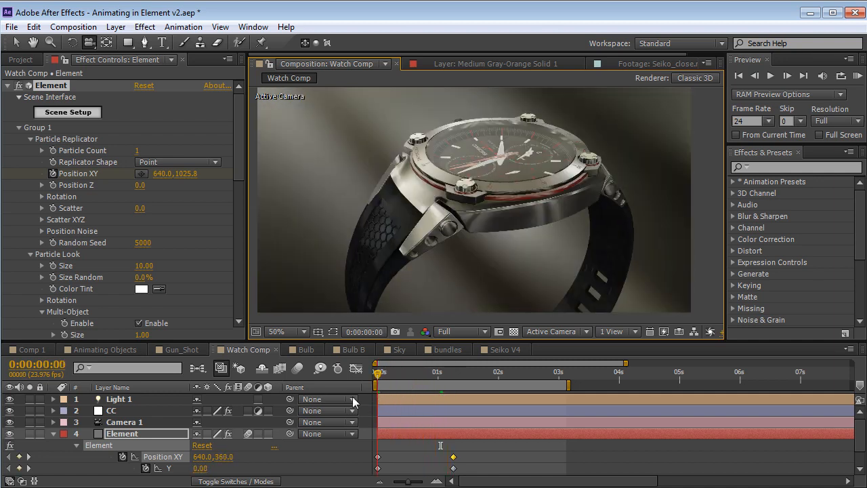
scroll(377, 410, "down", 1)
left_click_drag(480, 432, 368, 445)
left_click(371, 427)
left_click_drag(384, 392, 453, 386)
key("Home")
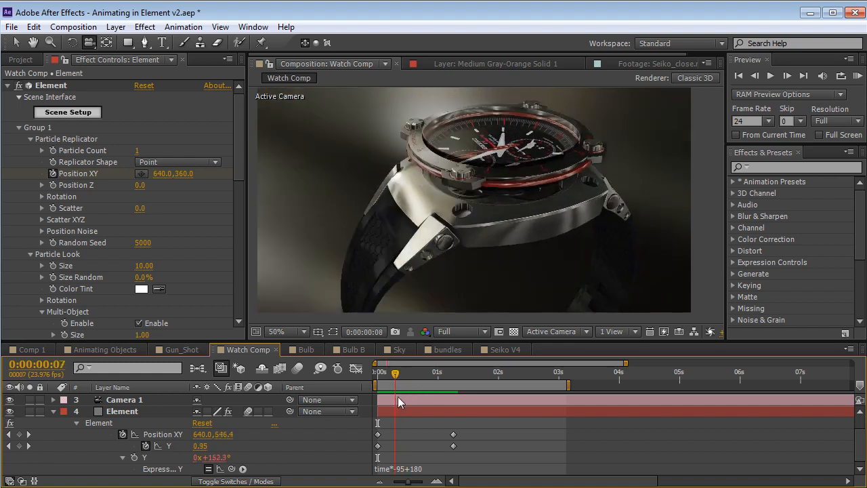
left_click_drag(391, 376, 454, 382)
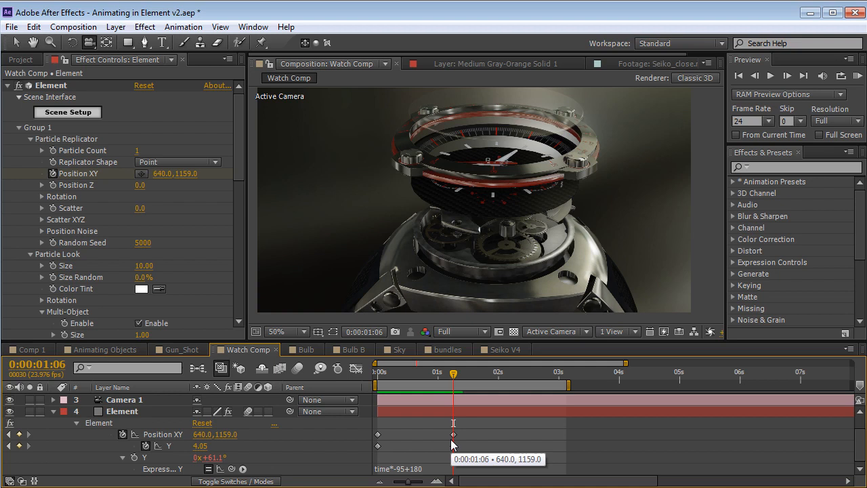
key("Home")
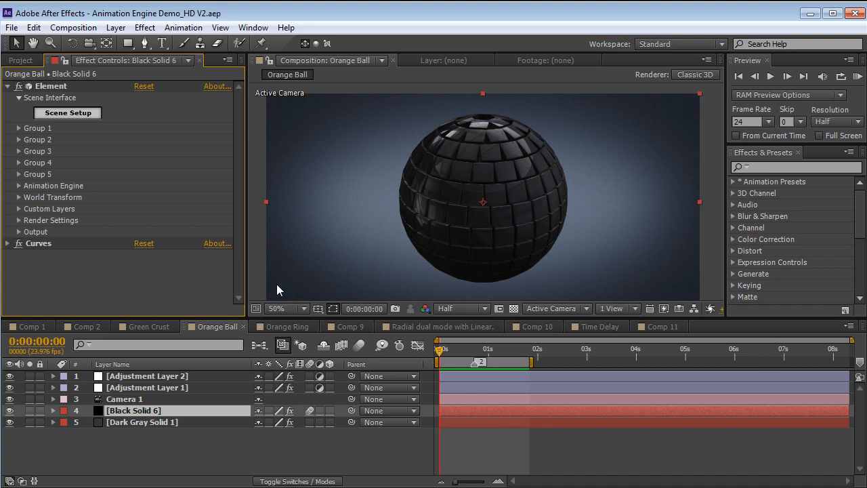
Preview the Orange Ball composition's animation and return to its start
left_click(522, 433)
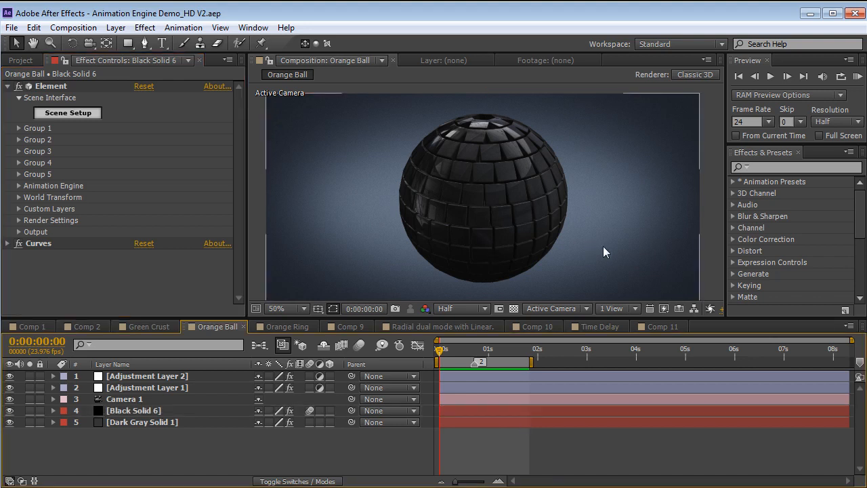
key("space")
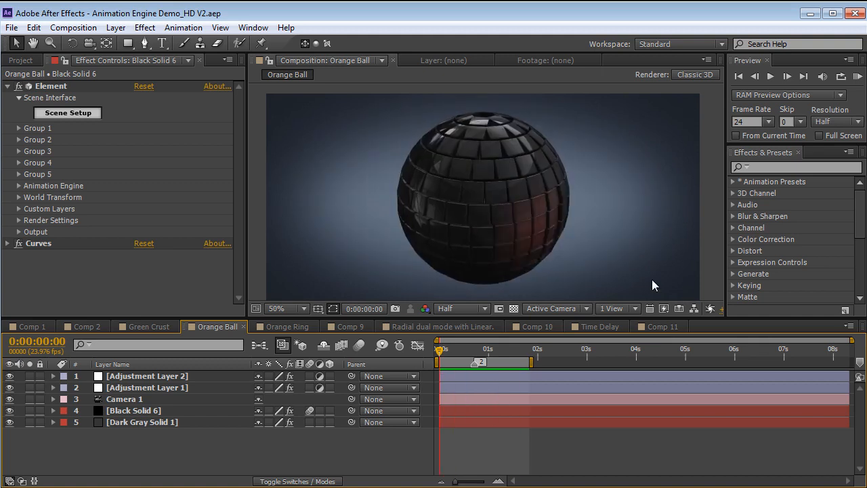
key("space")
mouse_move(443, 352)
left_mouse_down()
mouse_move(470, 353)
mouse_move(431, 364)
left_mouse_up()
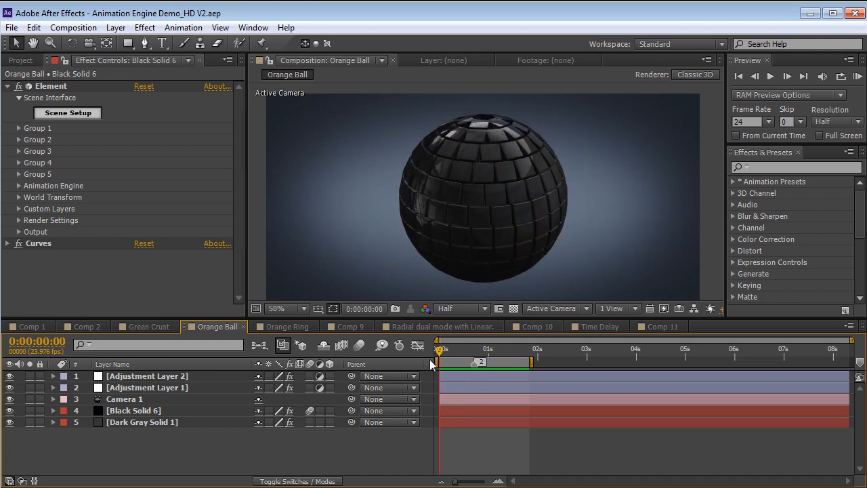
Select the Black Solid 6 layer and scrub the ball's transformation up to 0:00:01:10
left_click(148, 410)
left_click(39, 134)
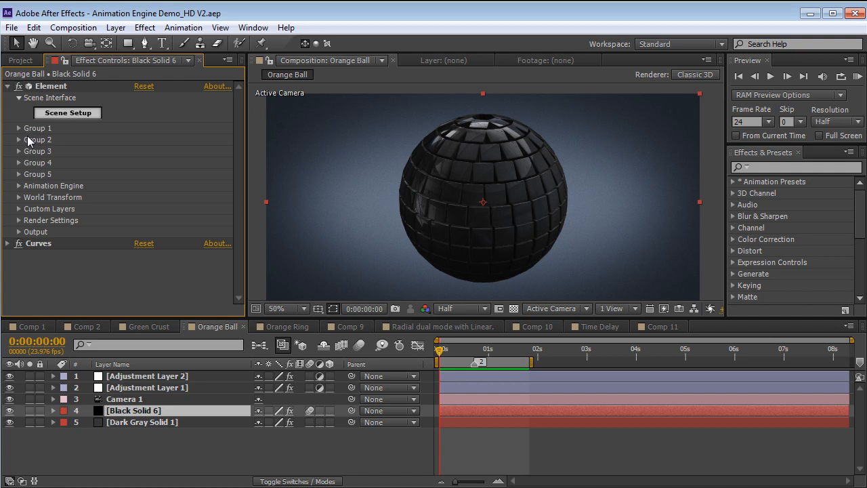
left_click(19, 129)
left_click(19, 86)
left_click_drag(441, 350, 517, 351)
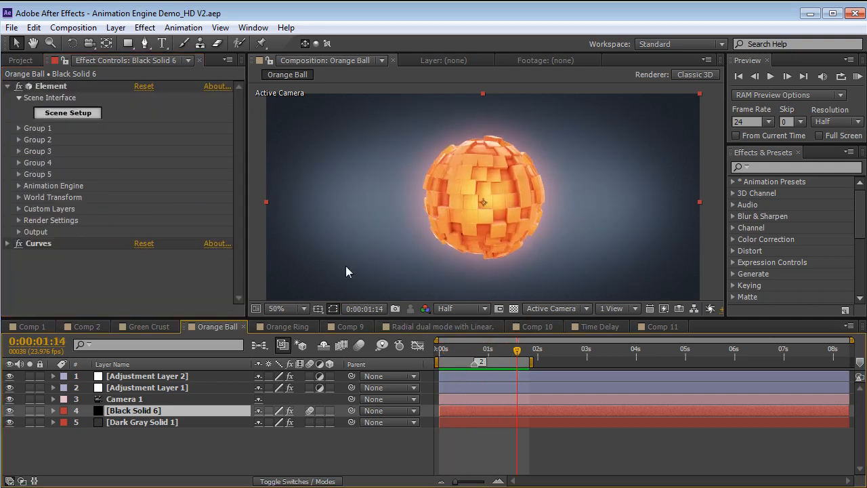
left_click(18, 148)
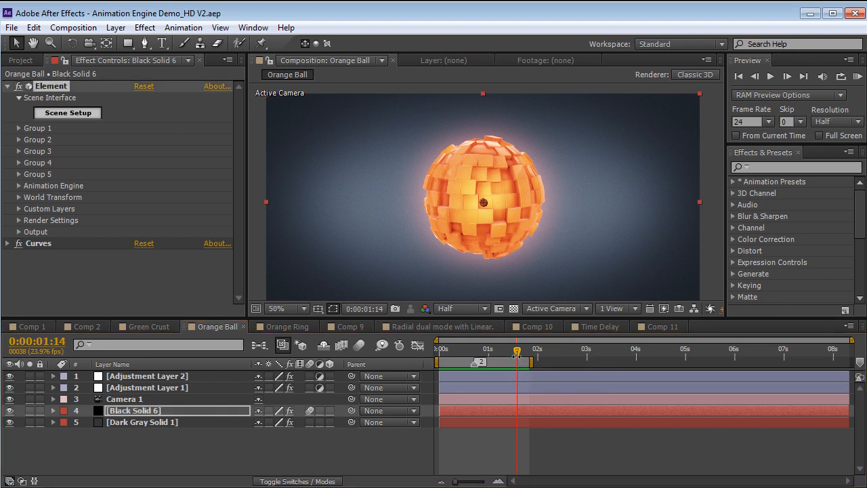
mouse_move(517, 354)
left_mouse_down()
mouse_move(447, 352)
mouse_move(523, 352)
mouse_move(509, 352)
left_mouse_up()
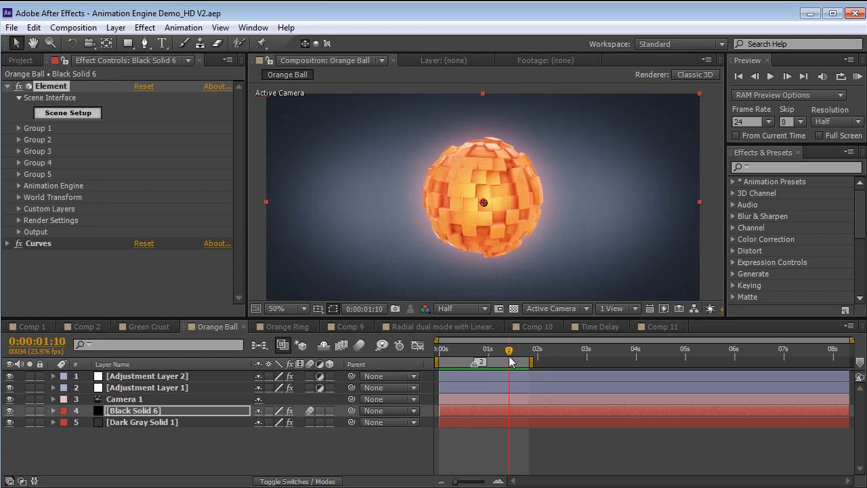
Reduce the Particle Look Size of Group 2 to 3.07 and preview the animation
left_click(19, 141)
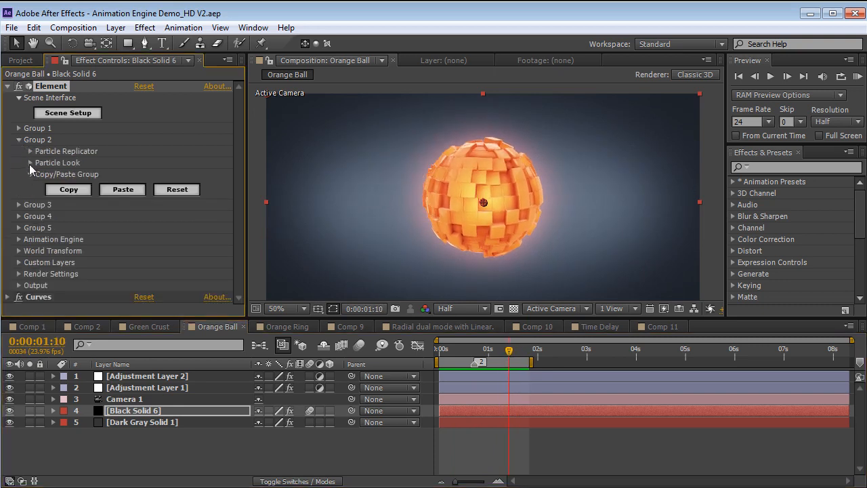
left_click(30, 163)
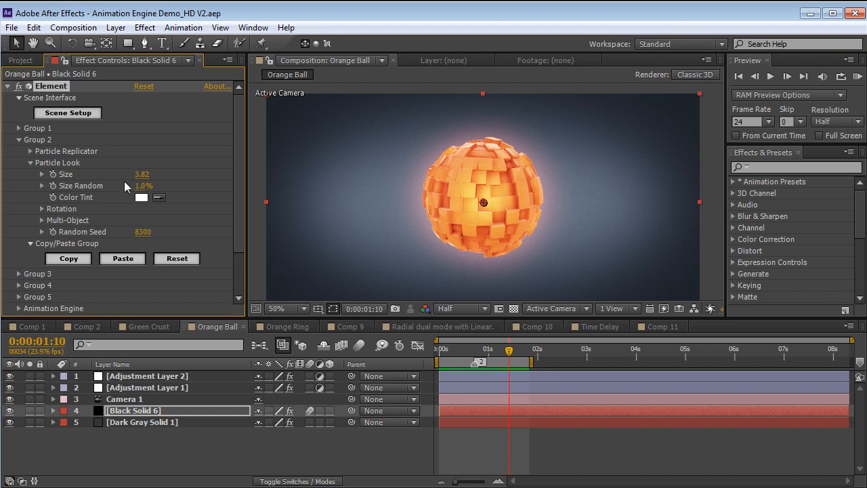
left_click_drag(141, 181, 87, 171)
key("KP_0")
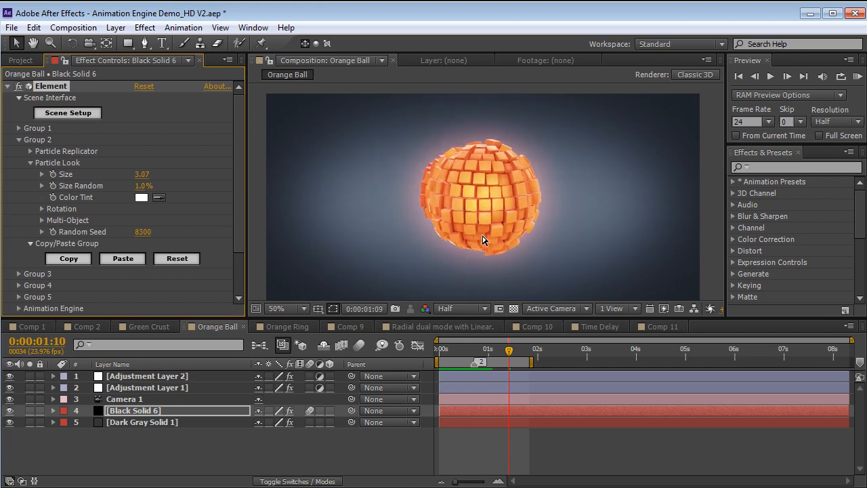
key("space")
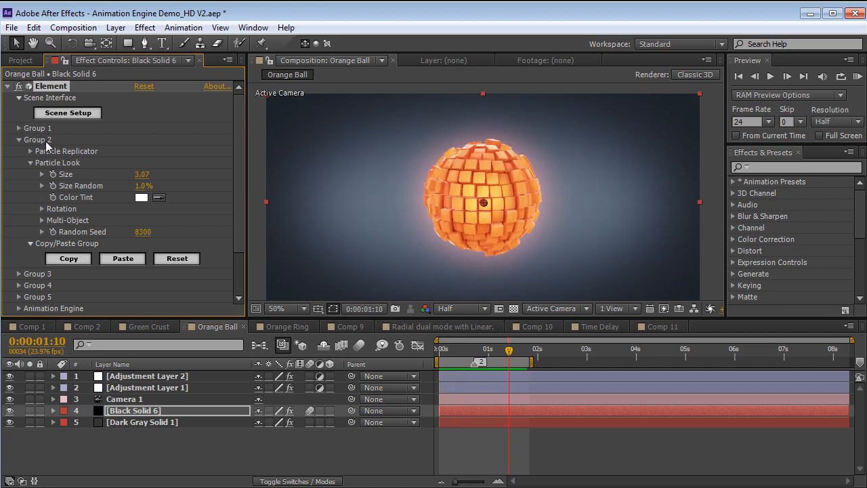
Set Group 1's Particle Look Rotation Random to 52° while viewing frame 0:00:00:11, and preview the result
left_click(20, 139)
left_click(19, 128)
scroll(18, 133, "down", 2)
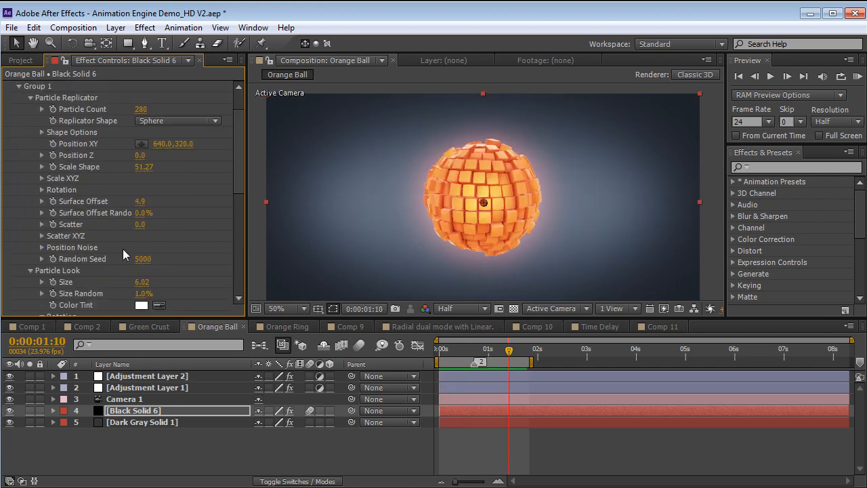
left_click_drag(241, 160, 237, 210)
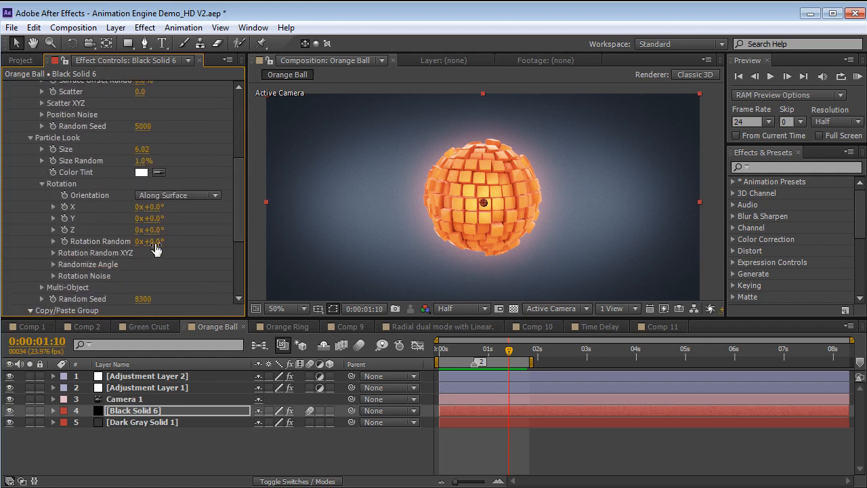
left_click(462, 350)
left_click_drag(152, 248, 183, 247)
key("KP_0")
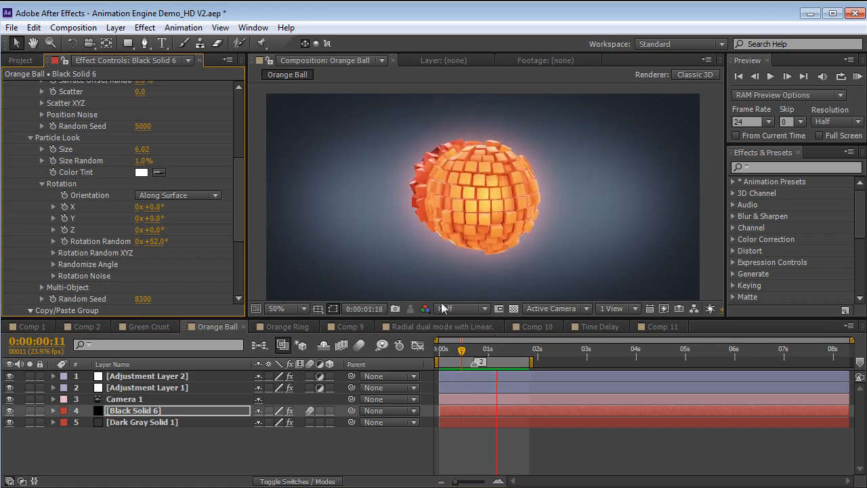
key("space")
Set the Surface Offset Random of Group 2's Particle Replicator to 0%
left_click_drag(240, 190, 239, 130)
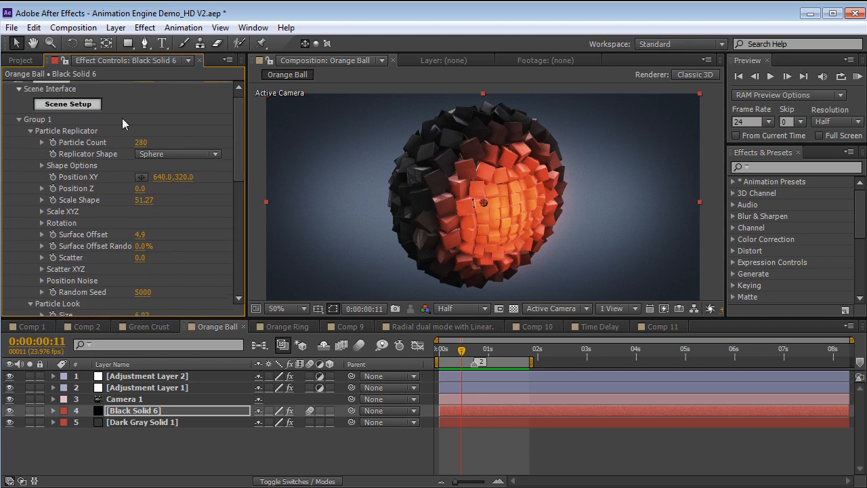
left_click(21, 120)
left_click(19, 139)
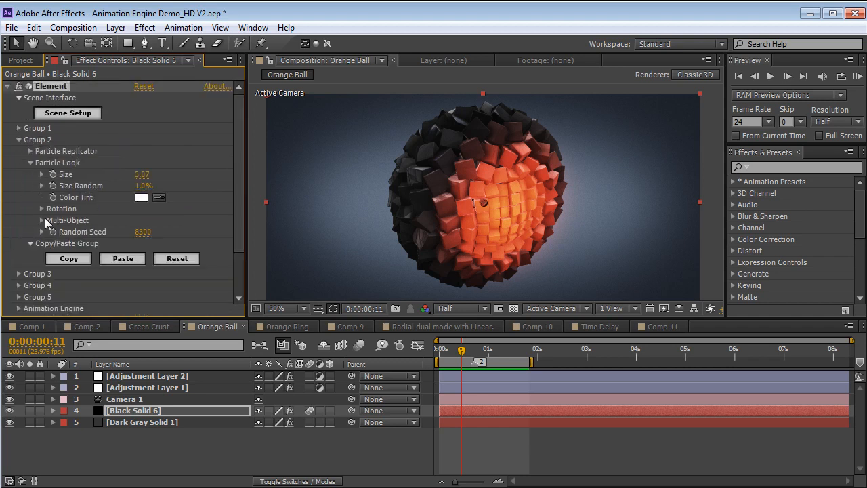
left_click(42, 208)
left_click(142, 186)
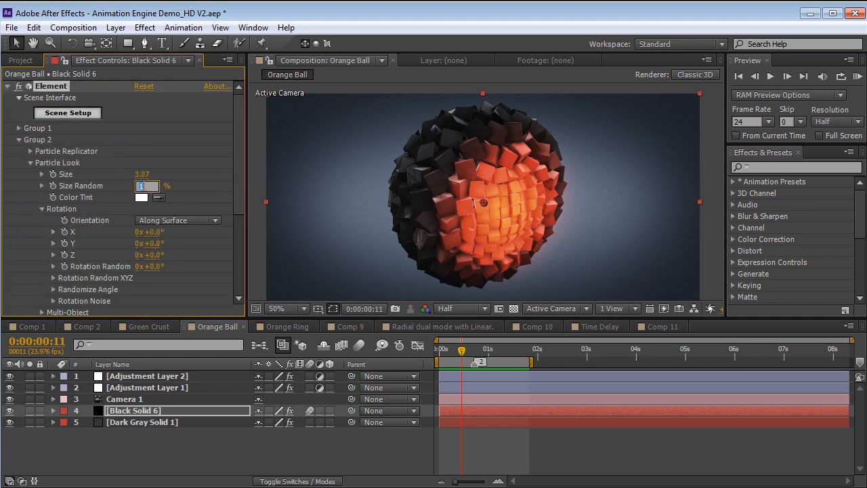
left_click(30, 151)
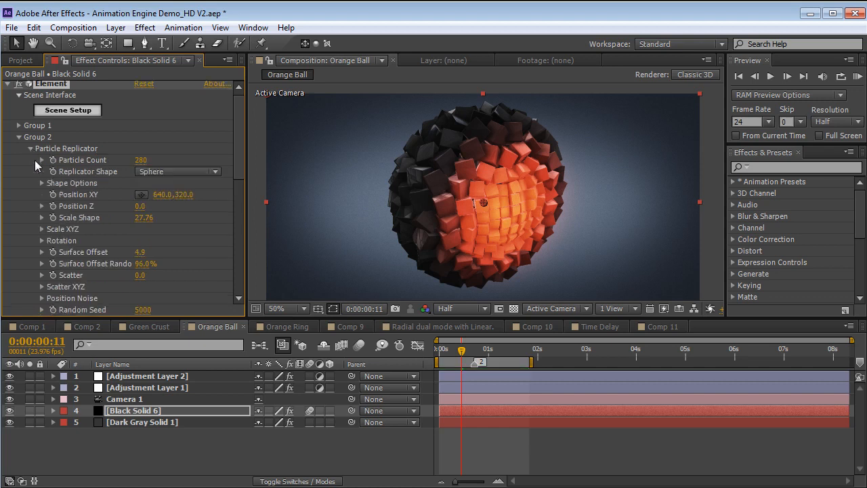
left_click(141, 264)
type("0")
key("Return")
Set Group 2's Surface Offset to 4.3 and preview the ball animation
left_click(139, 253)
type("0")
key("Return")
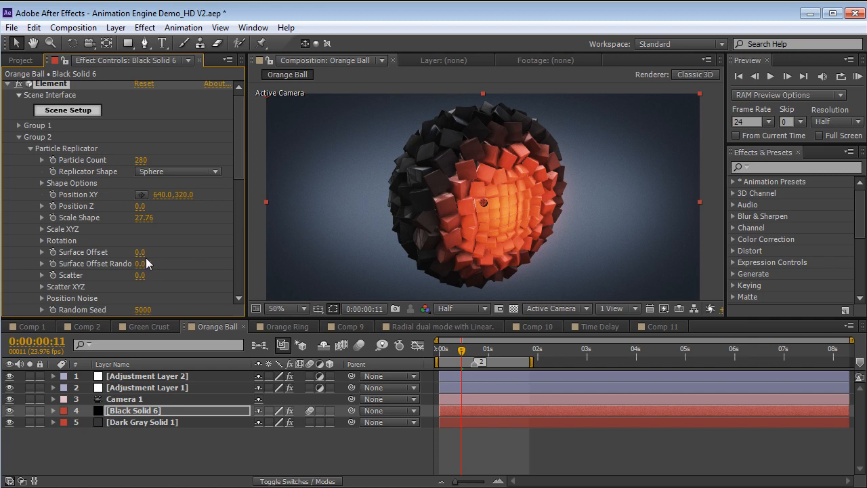
left_click_drag(144, 252, 202, 270)
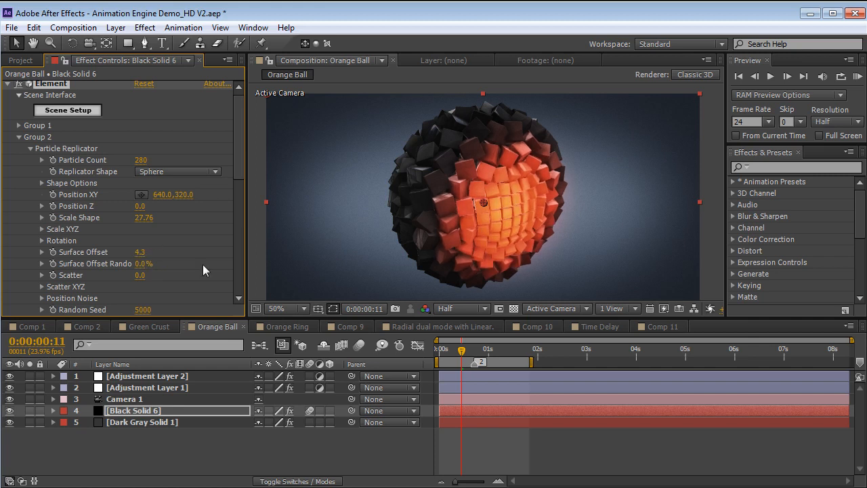
left_click(484, 351)
left_click(524, 443)
key("KP_0")
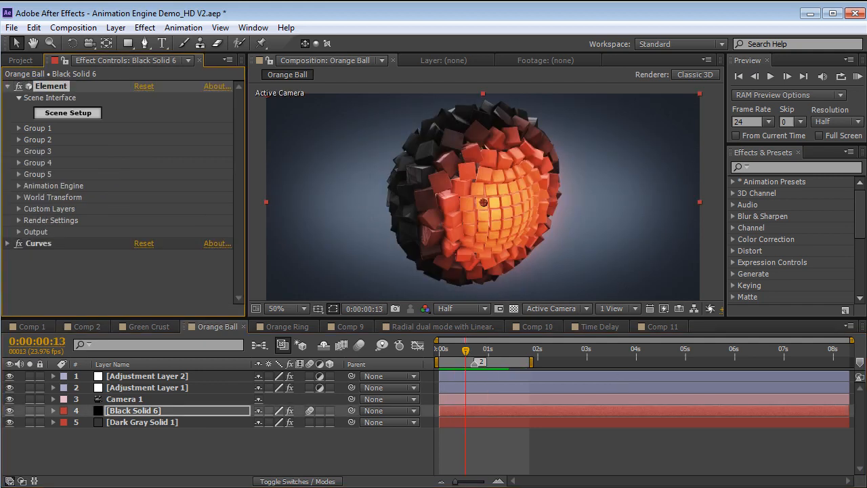
Reveal the Animation keyframes on Black Solid 6 and scrub from the start to 0:00:00:14
left_click(127, 411)
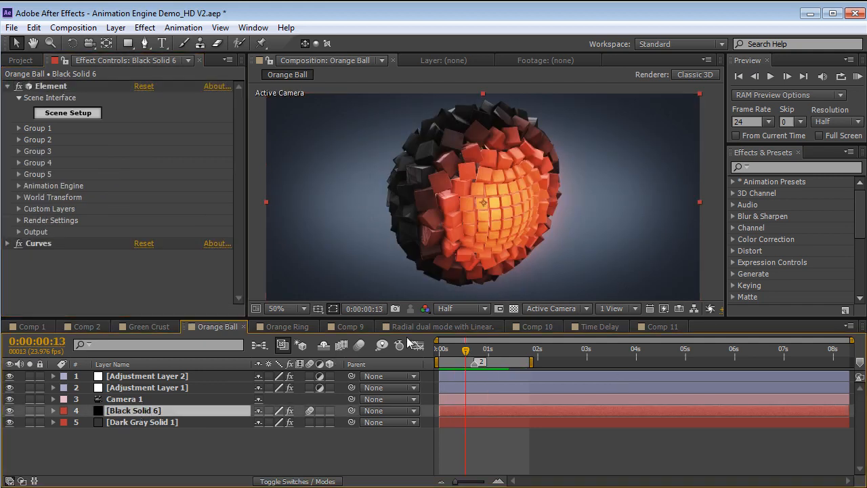
key("u")
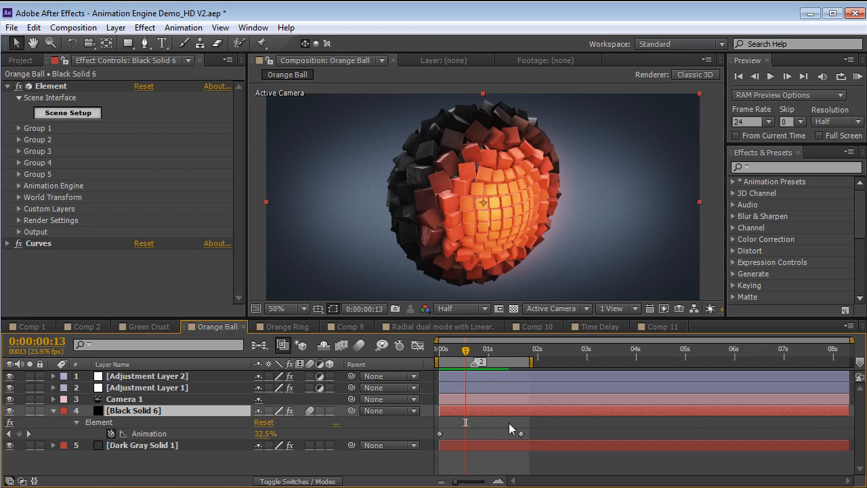
left_click(440, 351)
left_click_drag(436, 359, 467, 366)
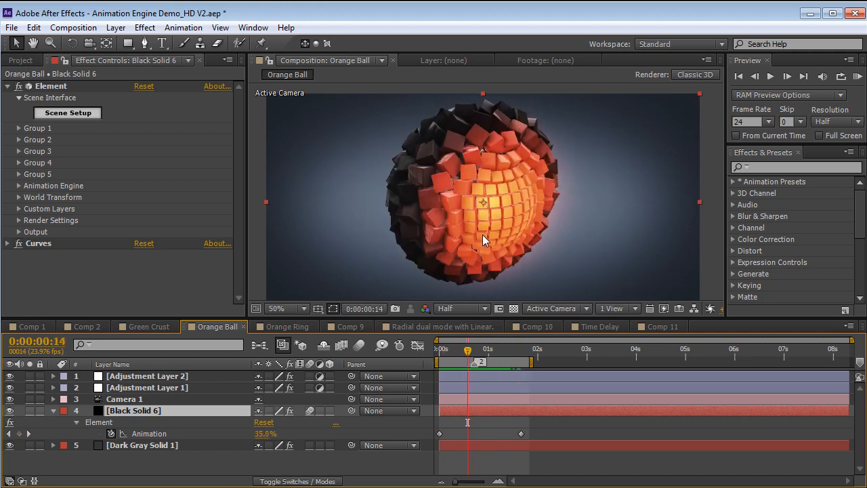
Set the Animation Engine's Directional Options to Yaw -104° and Pitch 52°, and preview the changed direction
left_click(19, 186)
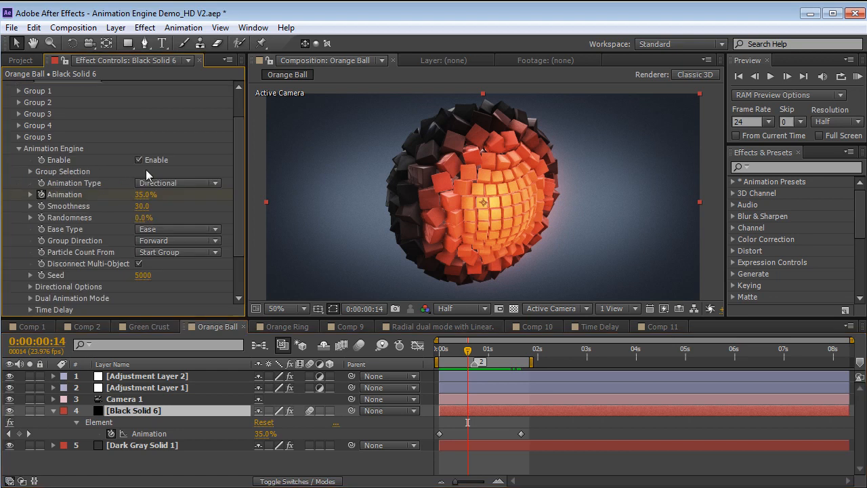
left_click_drag(238, 193, 234, 215)
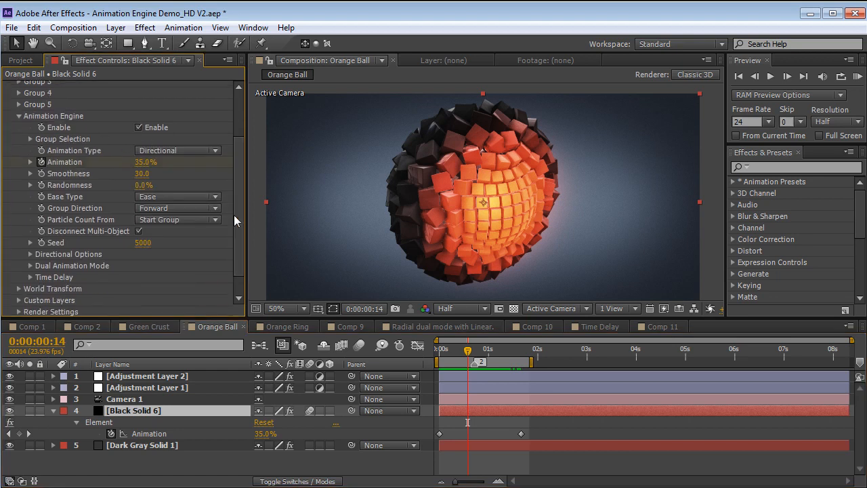
left_click(30, 254)
left_click_drag(154, 265, 189, 275)
key("KP_0")
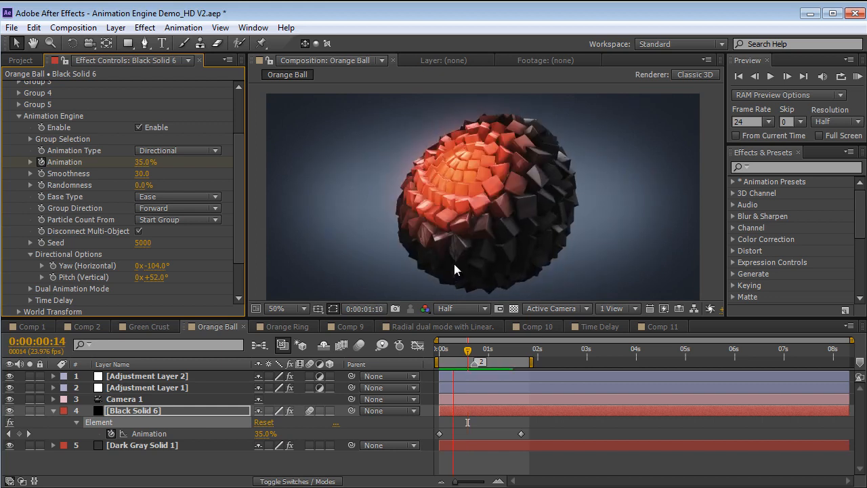
Stop the preview, solo Black Solid 6 and set the composition's resolution to Full
key("space")
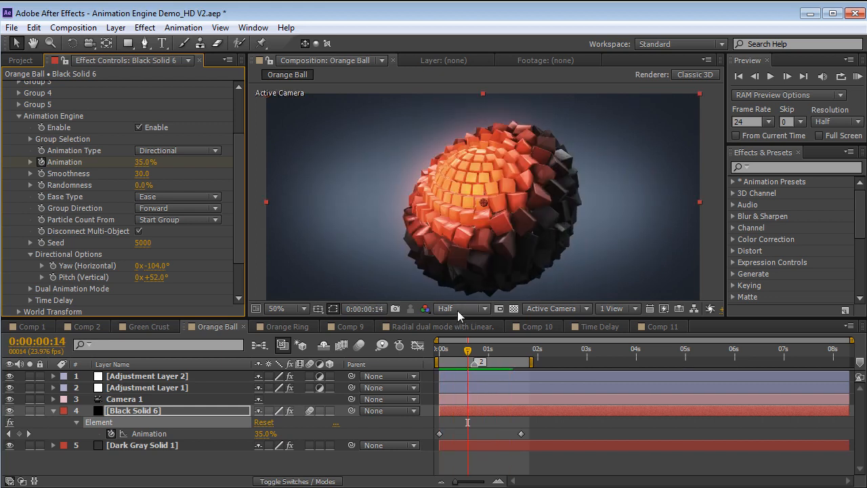
left_click(29, 410)
left_click(468, 309)
left_click(464, 344)
scroll(511, 255, "up", 2)
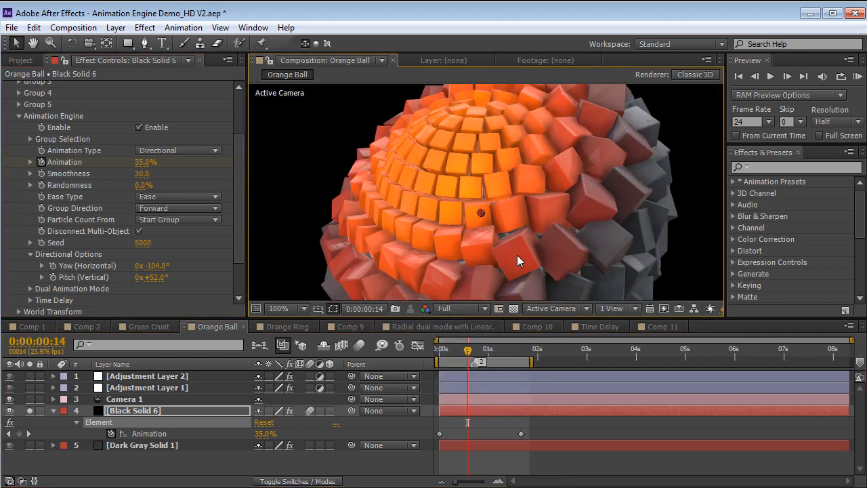
Examine the cube ball close up in a maximized composition view while orbiting the camera, and turn off Black Solid 6's solo
key("grave")
key("c")
left_click_drag(442, 300, 609, 287)
key("grave")
scroll(511, 215, "down", 1)
key("space")
key("space")
left_click(30, 411)
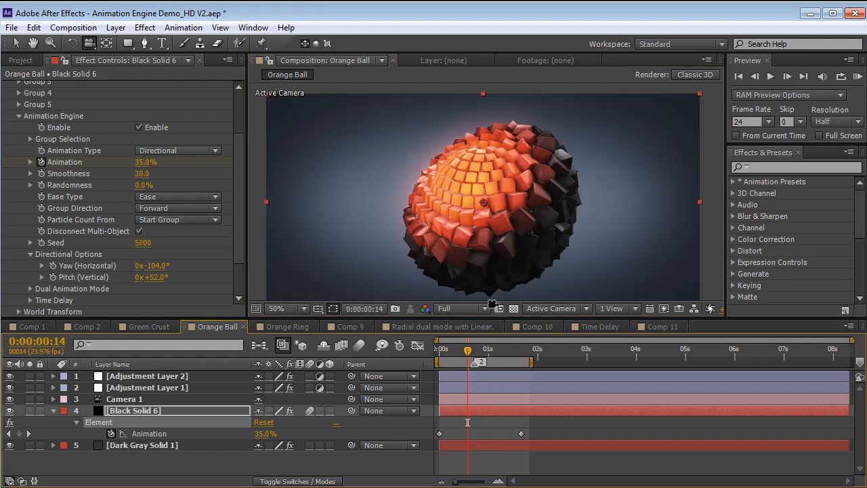
At 0:00:00:15, set the Animation Engine's Smoothness to 44 and preview the softer transition
mouse_move(464, 354)
left_mouse_down()
mouse_move(447, 352)
mouse_move(494, 352)
mouse_move(469, 352)
left_mouse_up()
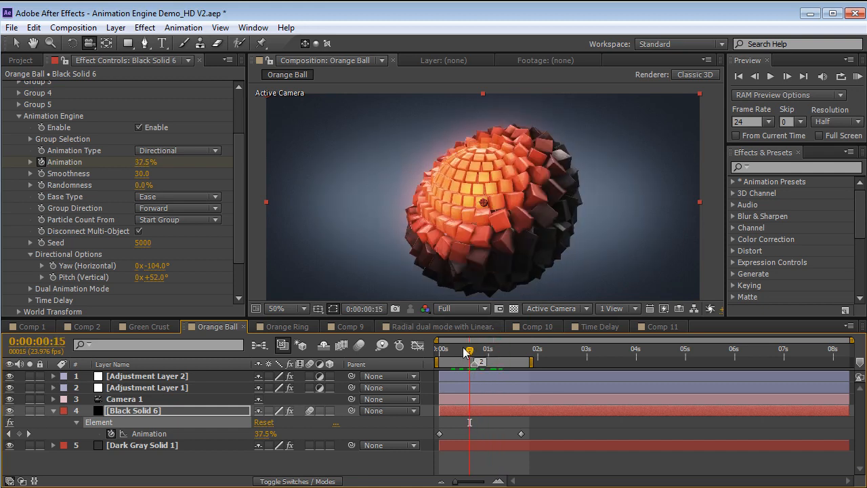
scroll(150, 232, "down", 2)
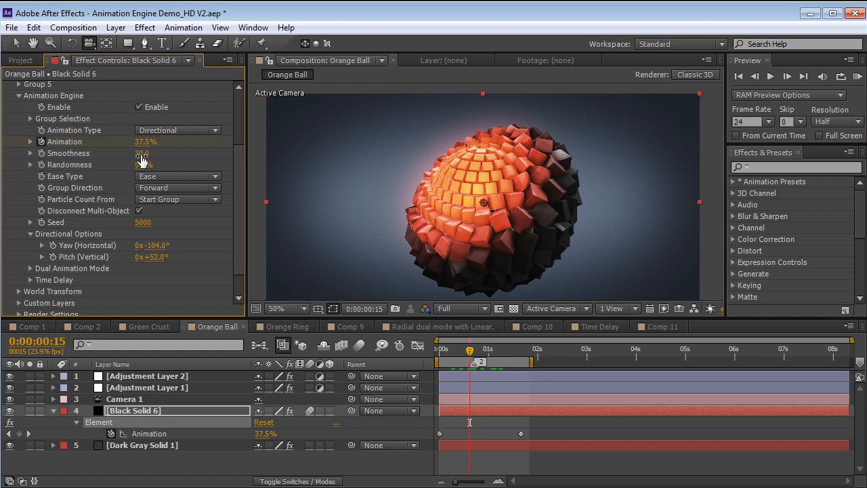
left_click_drag(145, 153, 149, 153)
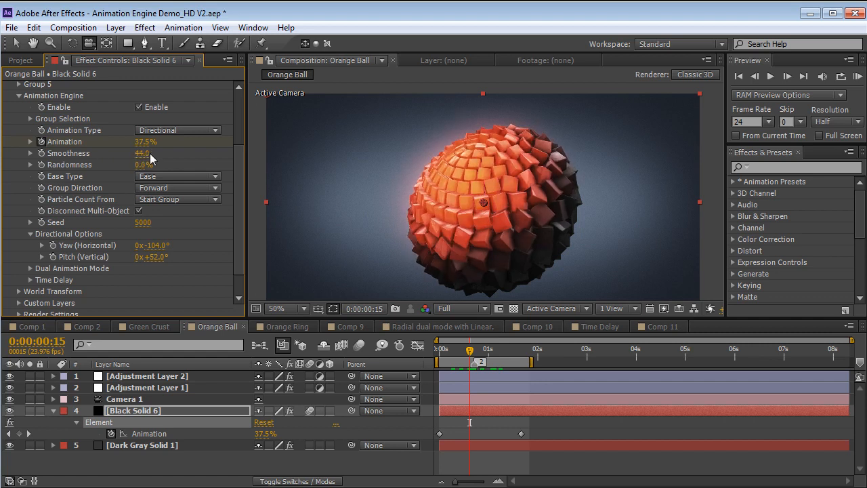
key("KP_0")
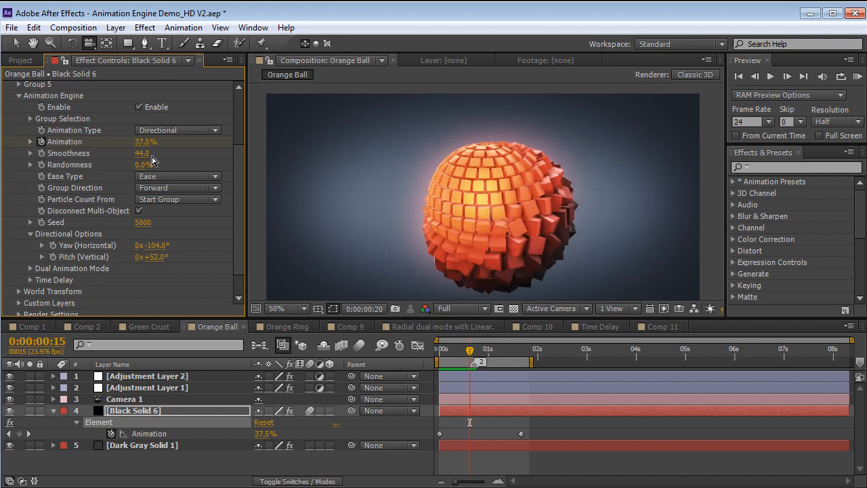
Set the Animation Engine's Smoothness to 22 and preview the tighter transition
left_click_drag(152, 157, 123, 155)
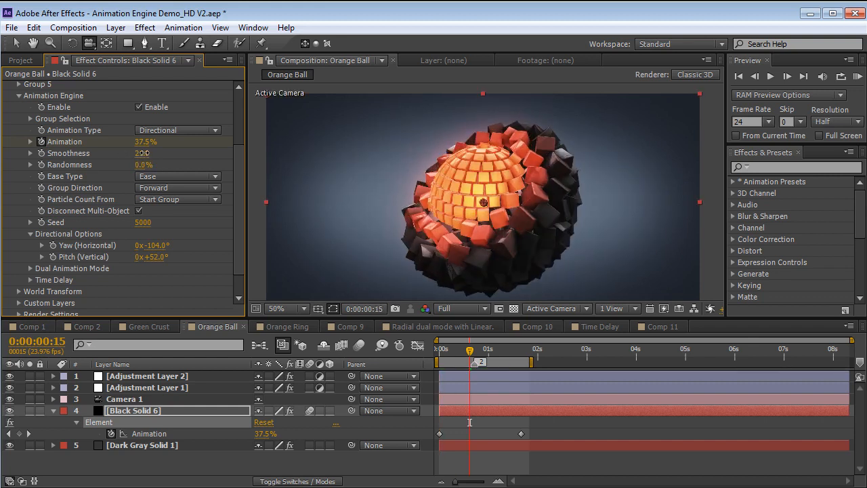
key("KP_0")
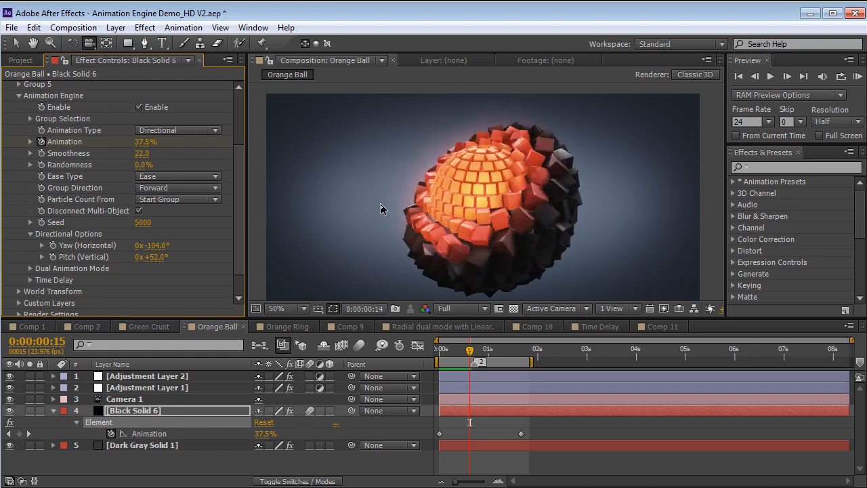
key("KP_0")
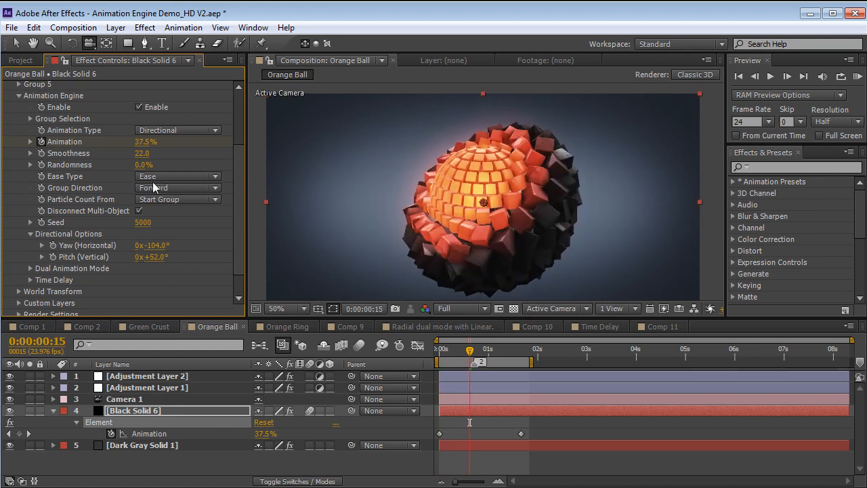
Try 33% Randomness in the Animation Engine with a preview, and reset Randomness to 0%
left_click_drag(145, 164, 158, 160)
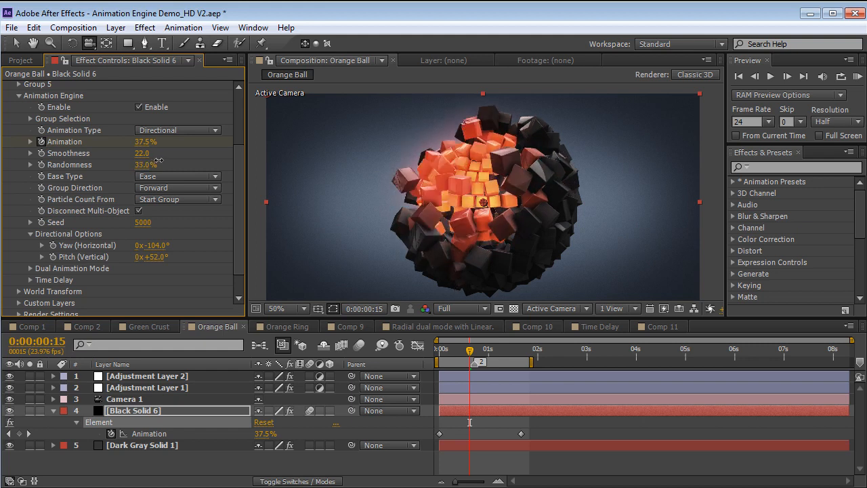
key("KP_0")
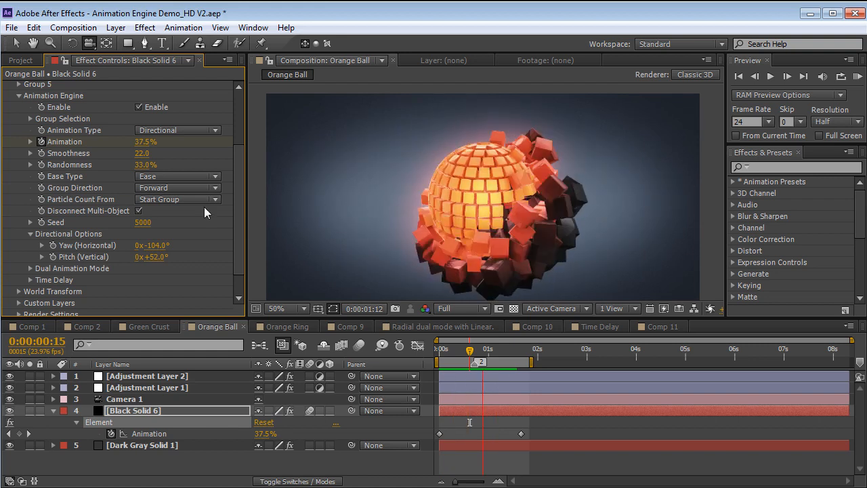
left_click(143, 165)
left_click(143, 165)
type("0")
key("Return")
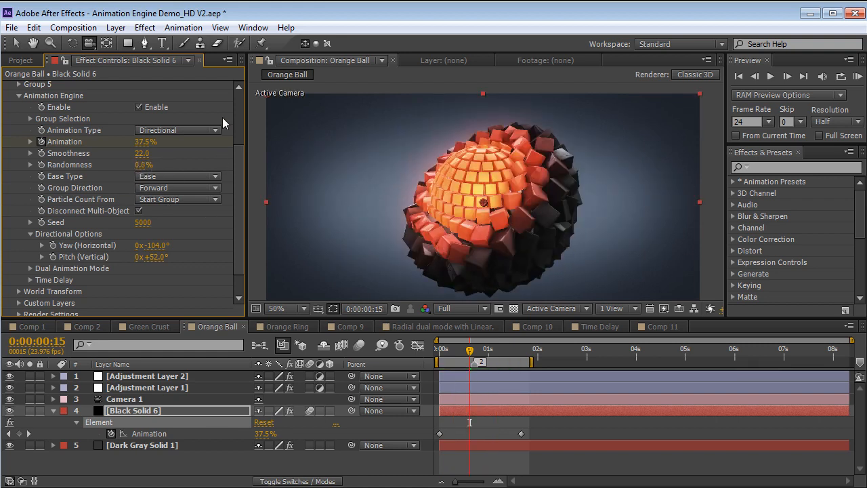
left_click(185, 130)
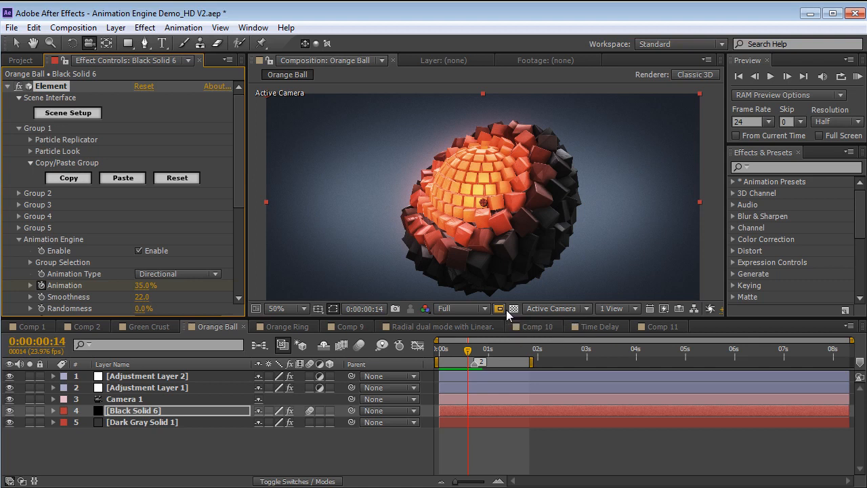
Change the Replicator Shape of Group 1's Particle Replicator to Ring and expand the group's Particle Look settings
left_click(30, 139)
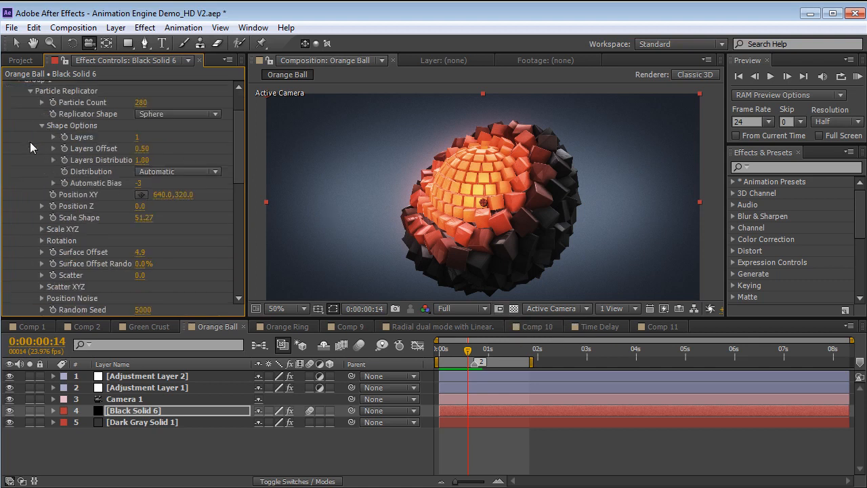
left_click(183, 114)
left_click(165, 188)
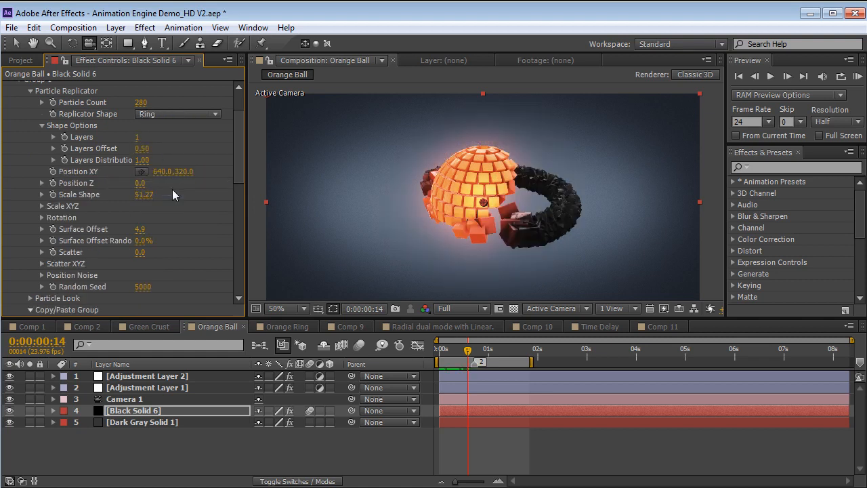
scroll(73, 249, "down", 3)
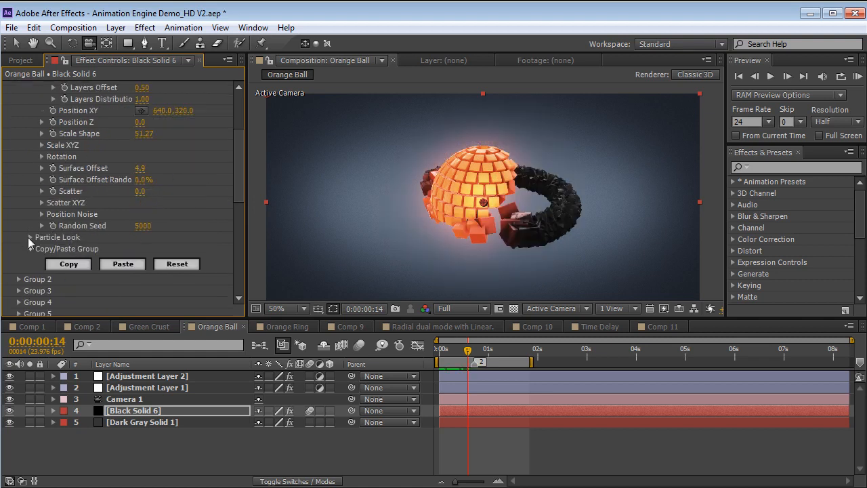
left_click(30, 238)
scroll(28, 238, "down", 4)
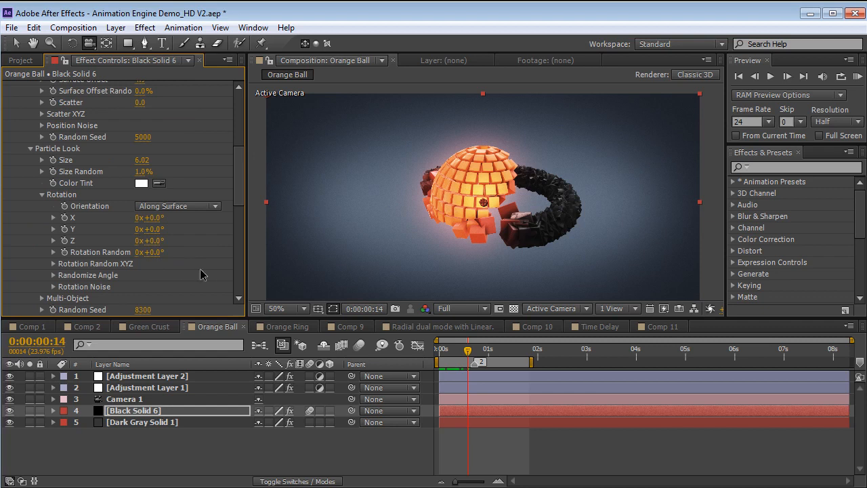
Enable motion blur for the Orange Ball composition and preview the ring-to-ball animation from 0:00:00:01
left_click(359, 345)
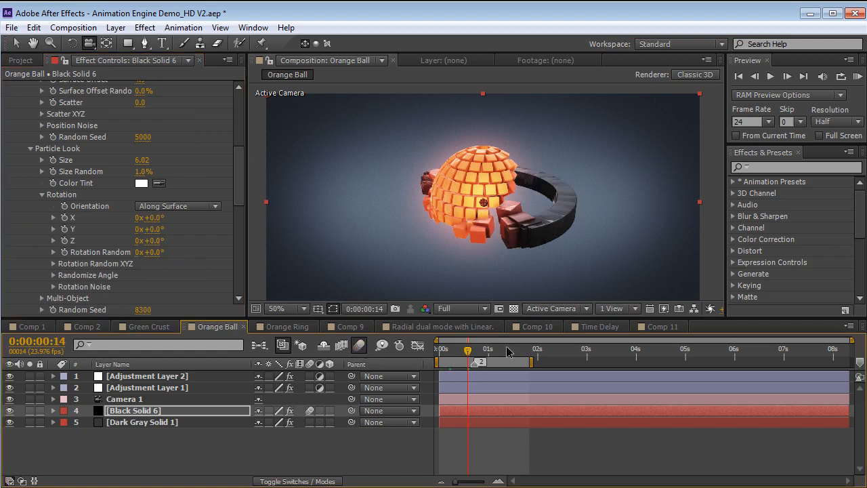
left_click_drag(455, 355, 442, 355)
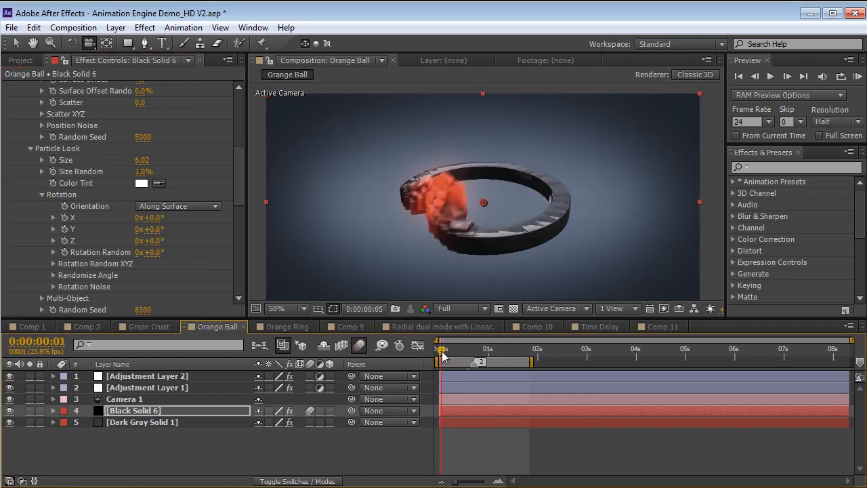
key("space")
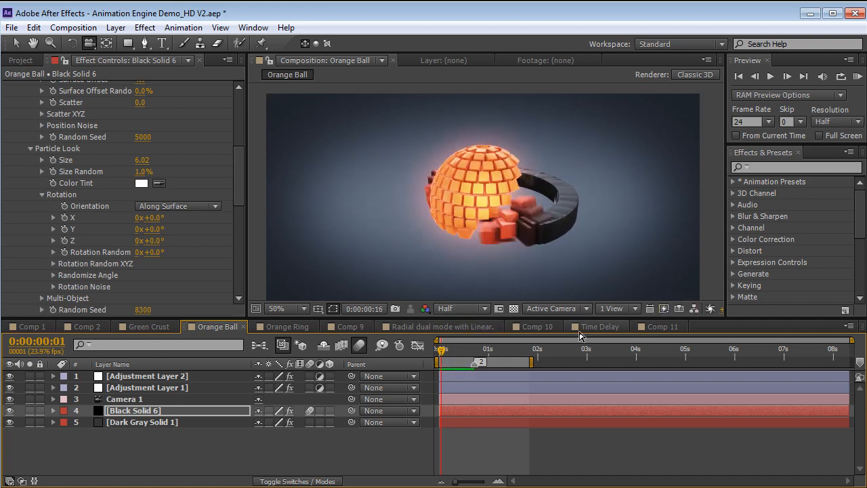
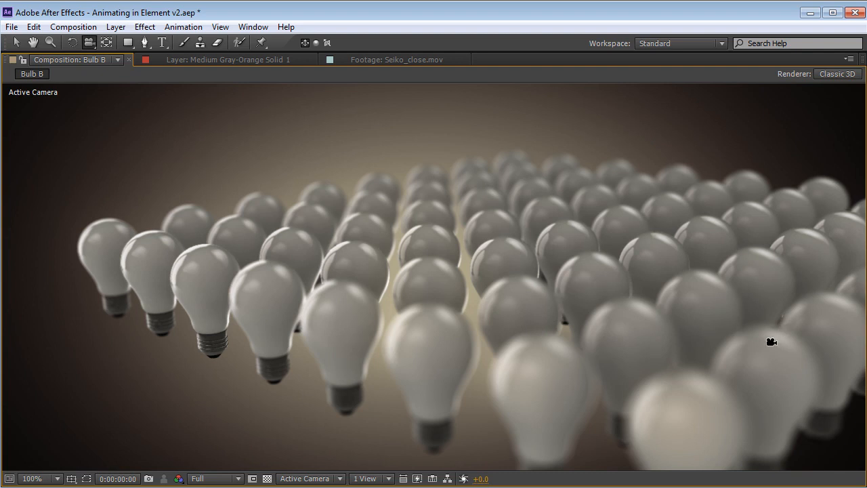
Preview the light bulb replicator animation in the Bulb B composition from 0:00:00:00
scroll(705, 227, "down", 1)
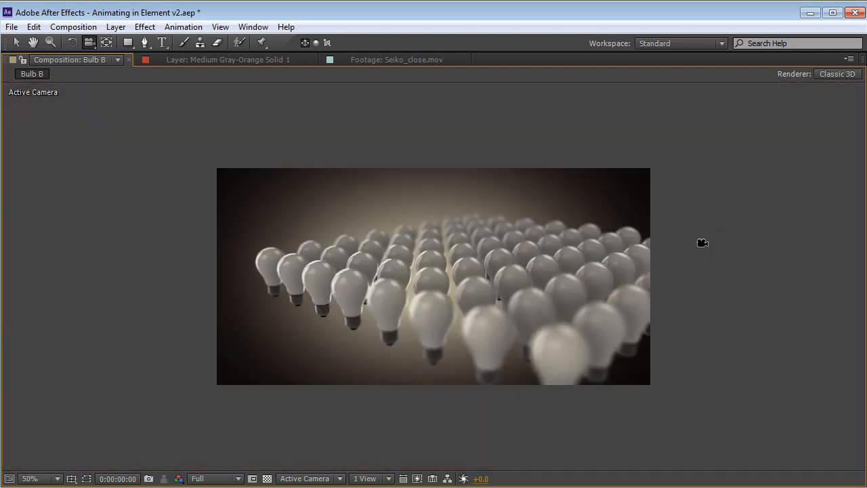
key("space")
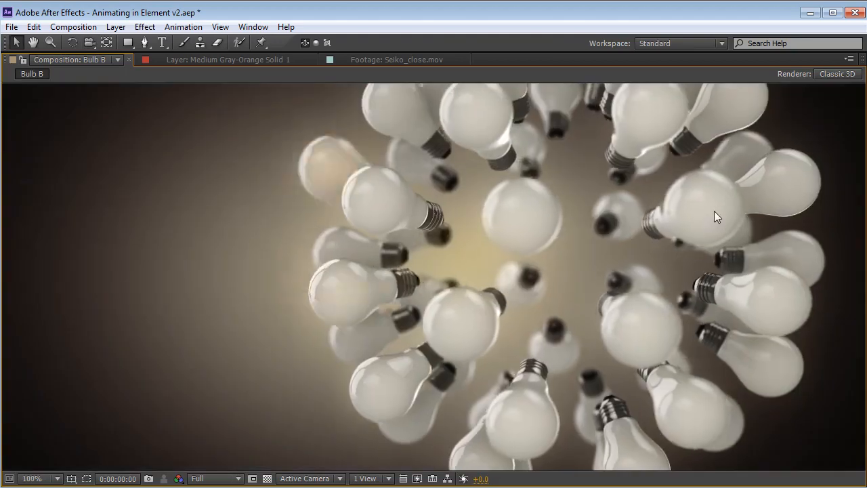
key("KP_0")
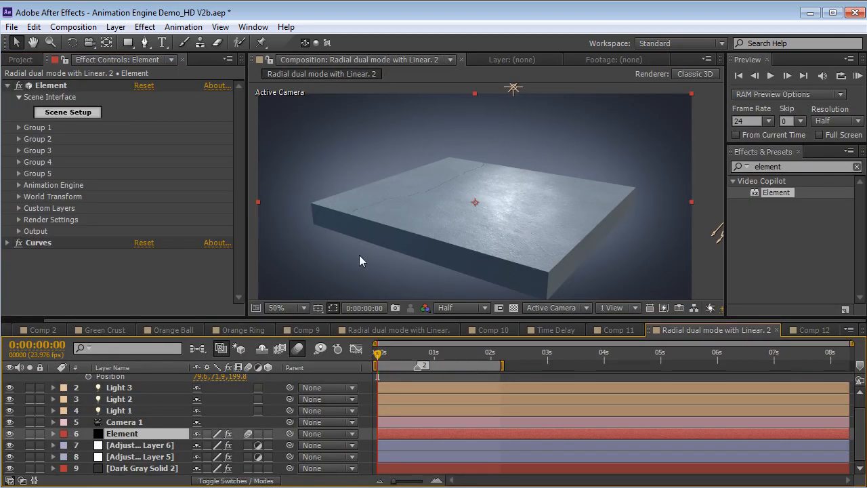
Open the Element scene setup, select the floor_fracture model and inspect it from several angles
left_click(68, 113)
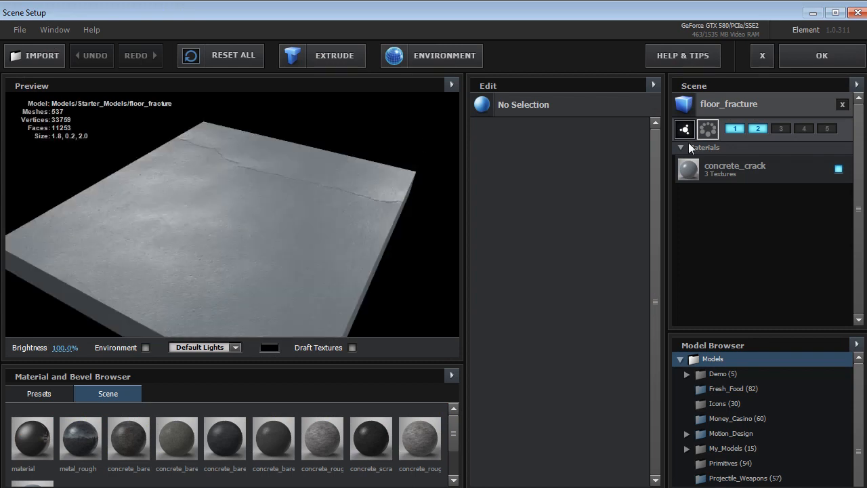
left_click(715, 105)
left_click_drag(227, 277, 300, 244)
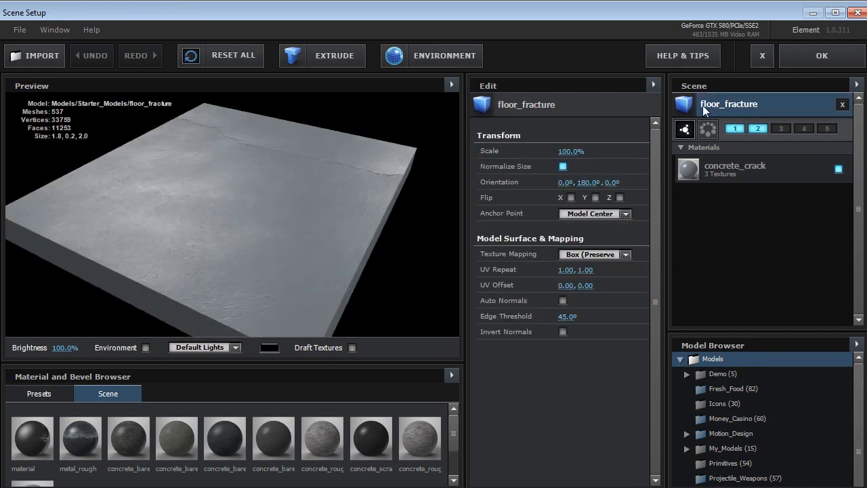
left_click_drag(339, 178, 252, 251)
left_click_drag(259, 221, 249, 208)
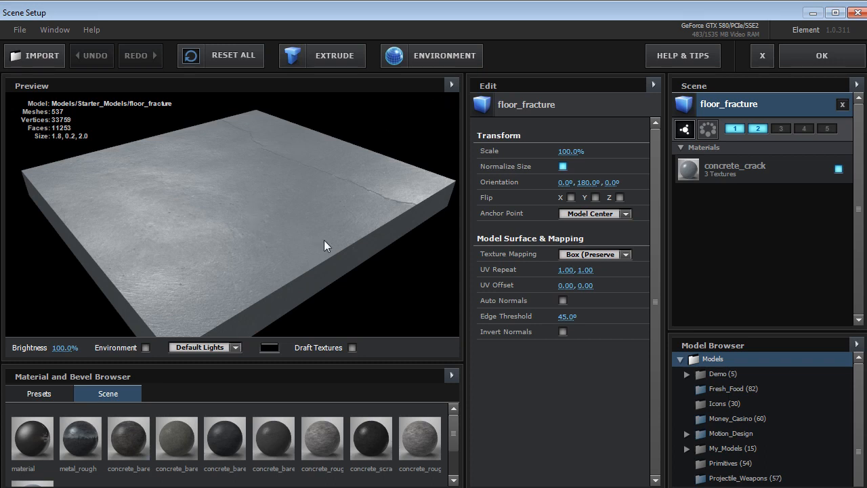
left_click_drag(320, 237, 296, 230)
Inspect the floor_fracture model's fracture pieces in wireframe, restore the shaded display and close the scene setup
left_click(452, 84)
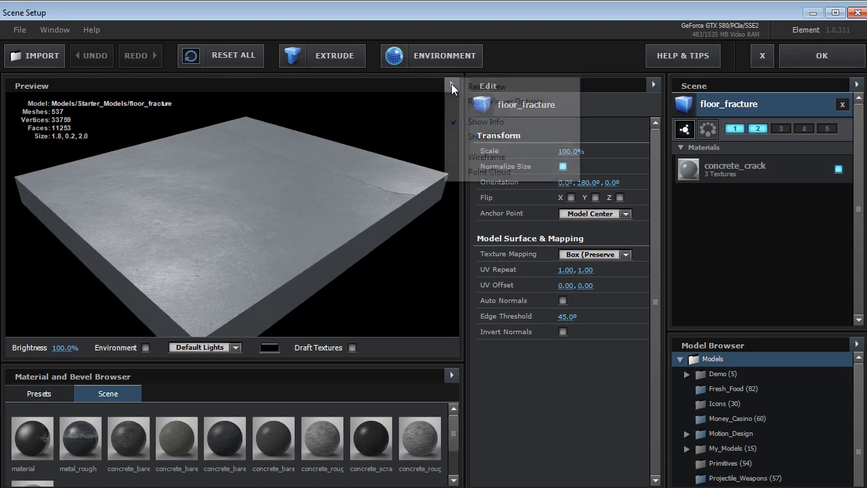
left_click(478, 157)
left_click_drag(282, 214, 196, 154)
left_click_drag(240, 208, 319, 203)
left_click(451, 84)
left_click(477, 156)
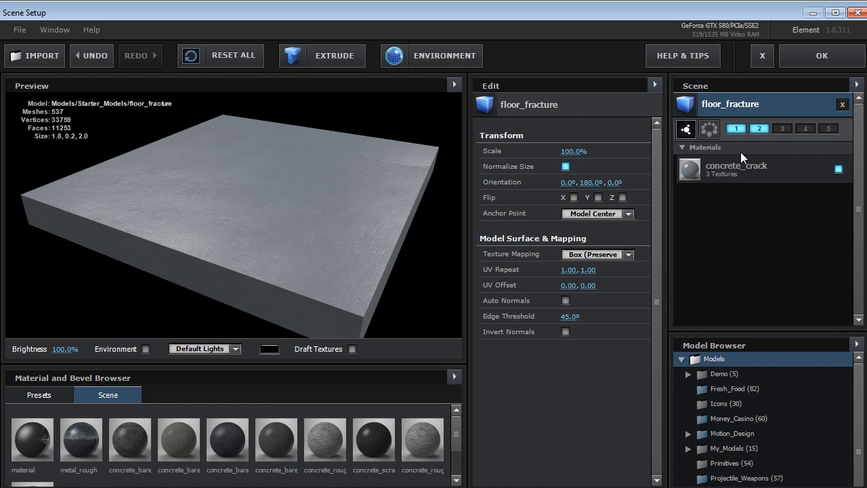
left_click(817, 59)
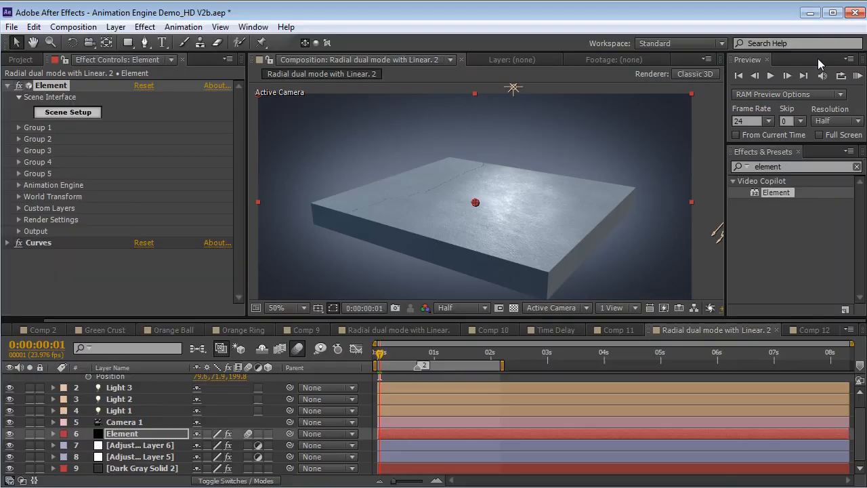
Try offsetting Group 2's Position XY to 640, 428 to expose the second slab, and return it to 640, 320
left_click(18, 139)
left_click(30, 151)
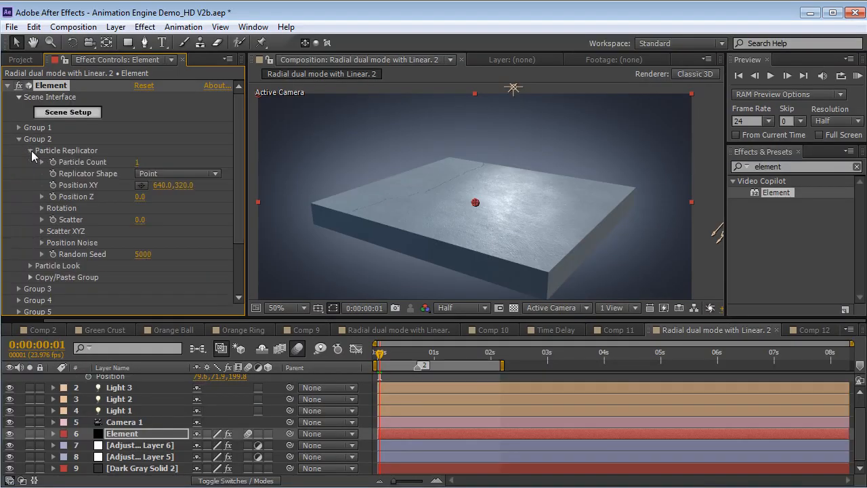
left_click_drag(194, 185, 274, 190)
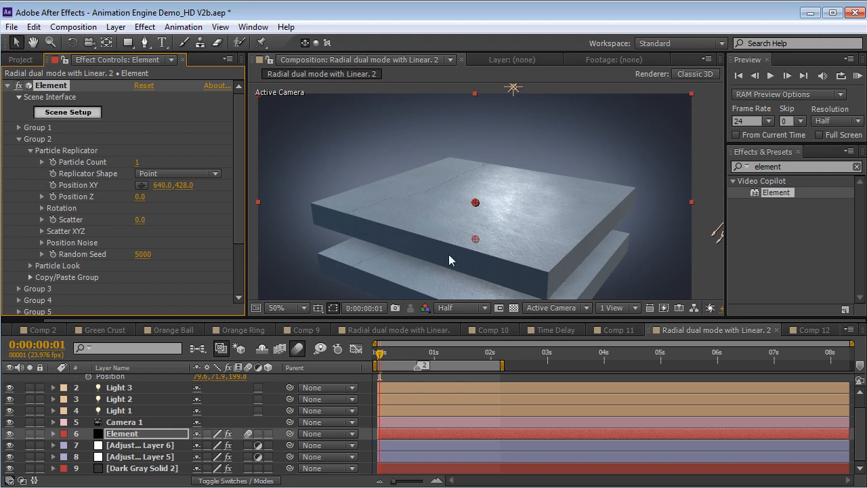
left_click_drag(475, 239, 475, 202)
left_click(19, 139)
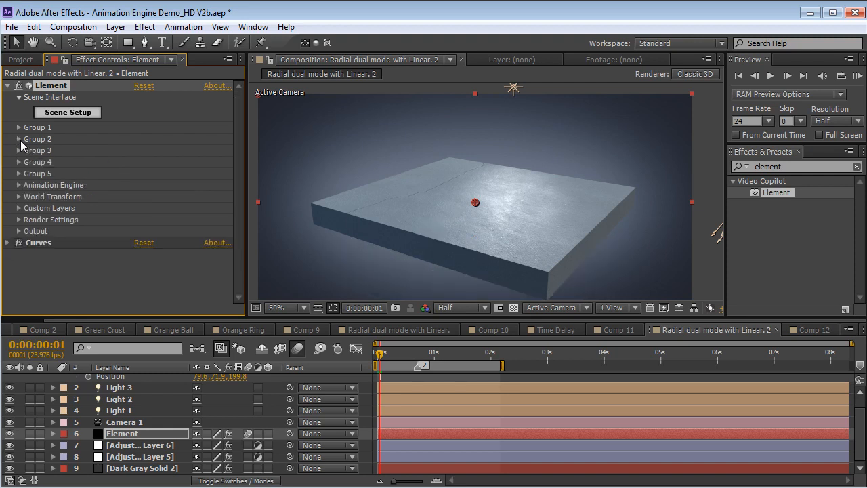
Expand the Animation Engine settings and scrub the timeline from 0:00:02:02 back to 0:00:01:02 to examine the group transition
left_click(19, 185)
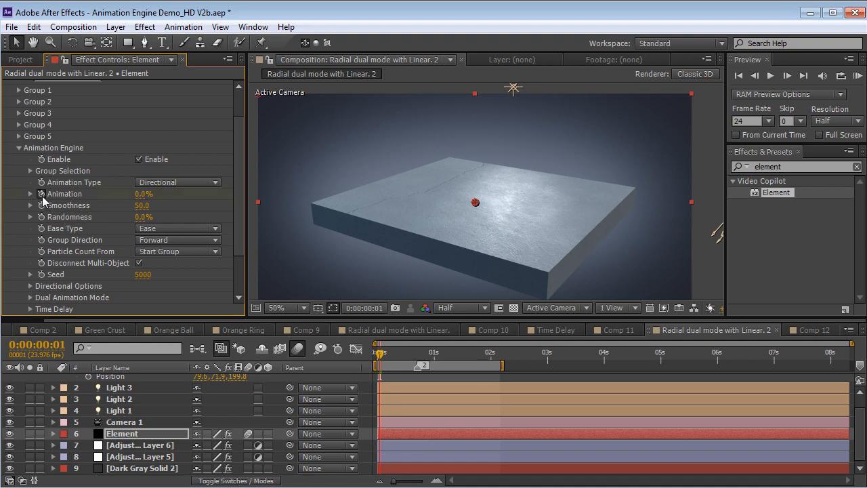
left_click(492, 353)
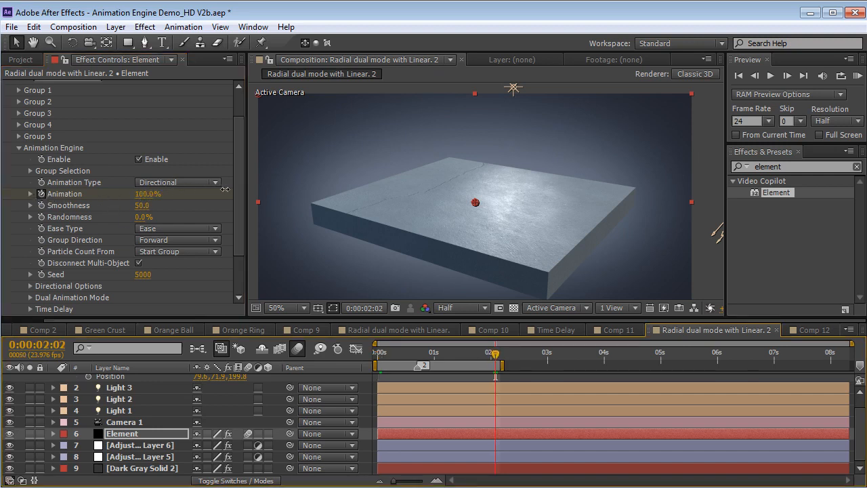
left_click(483, 353)
left_click_drag(477, 358, 440, 371)
Enable Multi-Object in Group 2's Particle Look
scroll(229, 145, "up", 3)
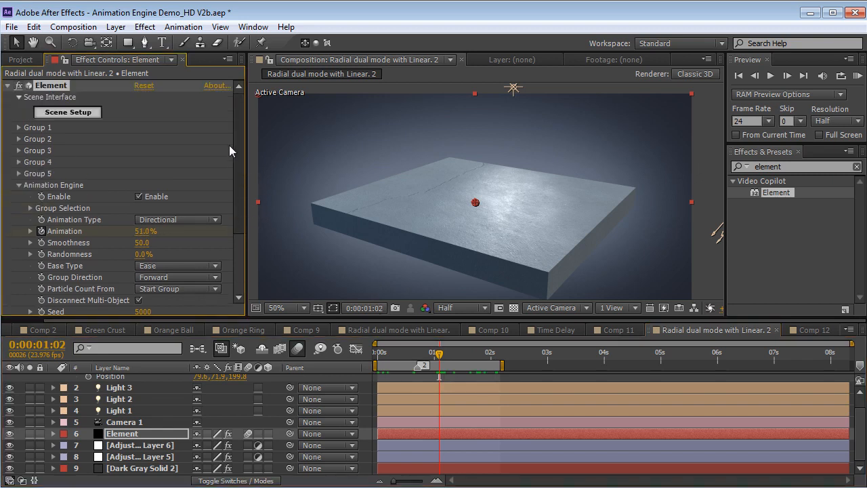
left_click(19, 139)
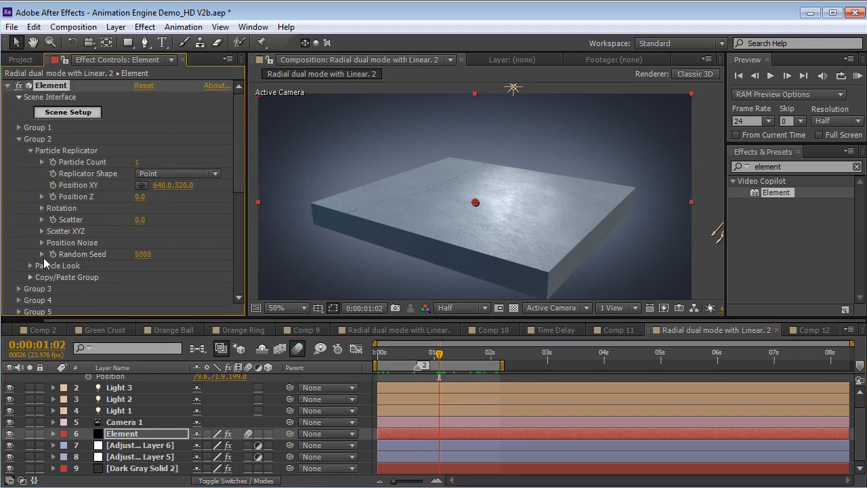
left_click(30, 150)
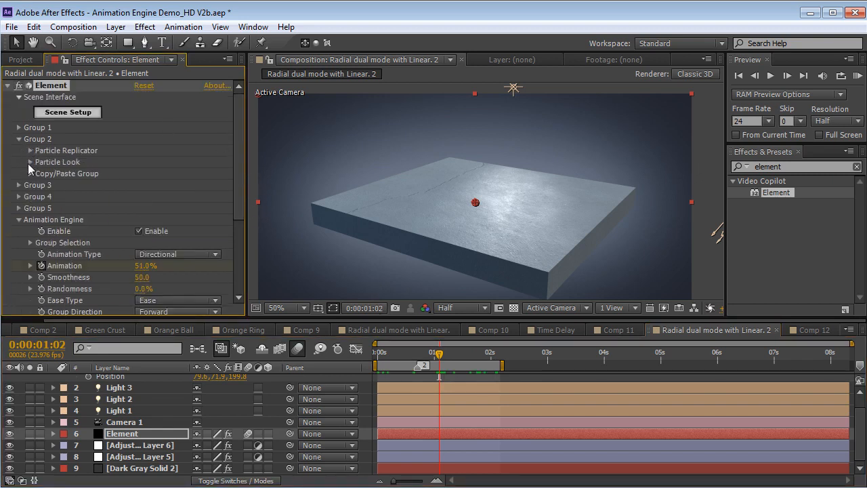
left_click(30, 162)
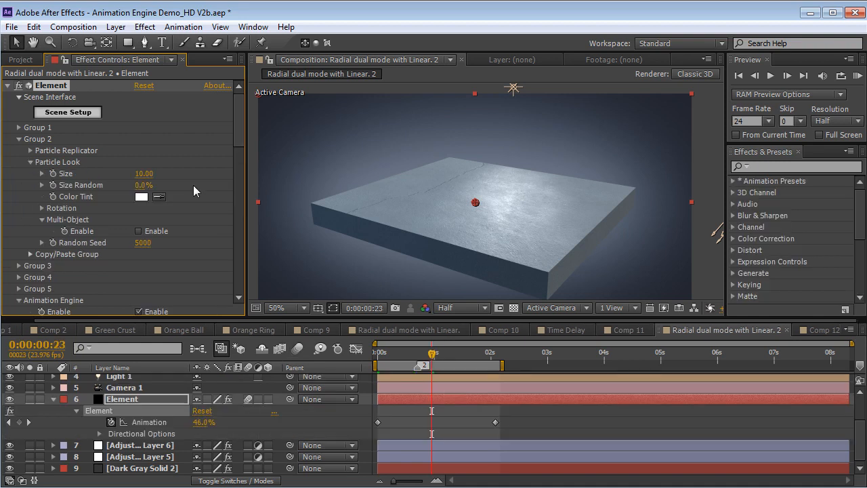
left_click(139, 232)
Set Group 2's multi-object Scatter to 1.23 and Rotation Random to 72°, and preview the fracturing slab
scroll(173, 212, "down", 5)
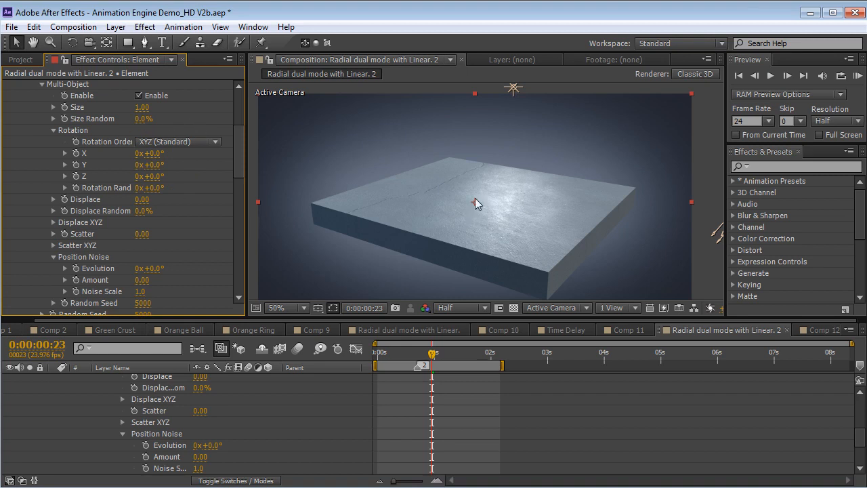
left_click_drag(141, 234, 222, 233)
left_click_drag(146, 188, 234, 186)
left_click_drag(434, 357, 406, 357)
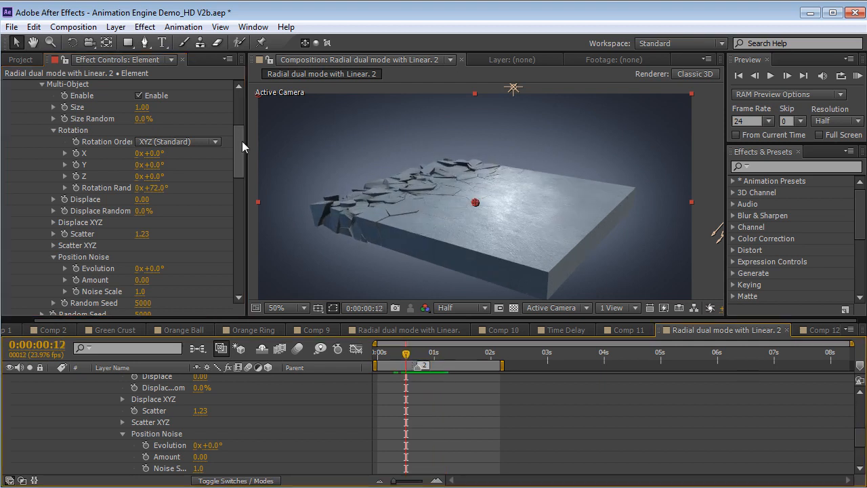
key("space")
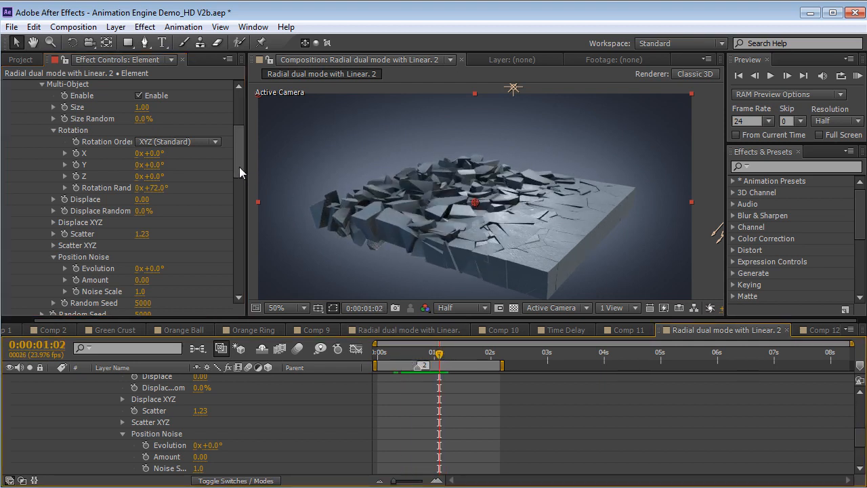
Reduce the Animation Engine's Smoothness to 29 and check the break line at 0:00:00:23
left_click_drag(240, 167, 231, 276)
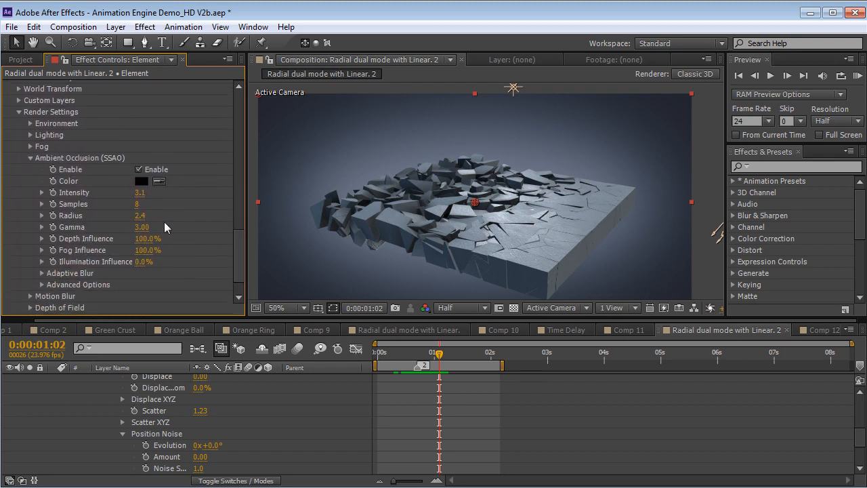
left_click_drag(232, 239, 235, 184)
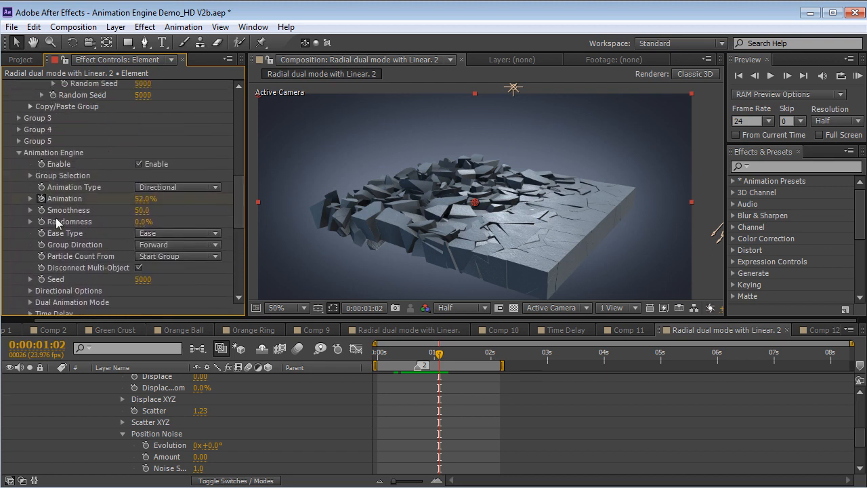
left_click_drag(144, 215, 124, 214)
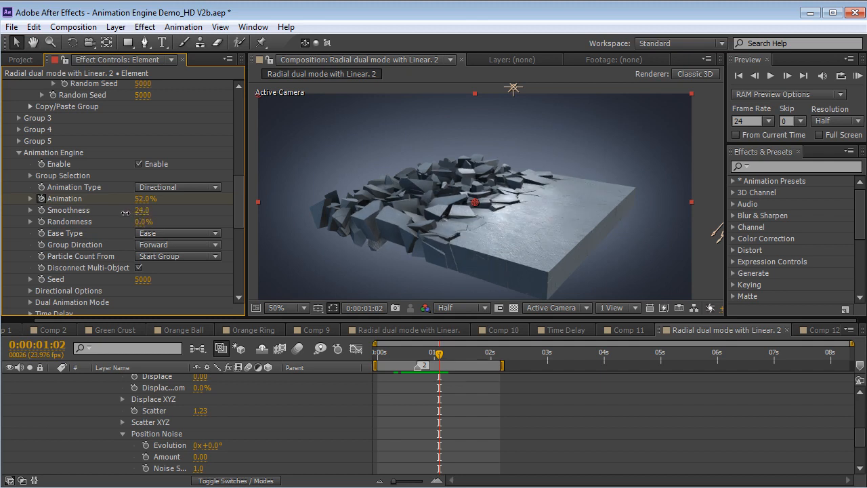
mouse_move(434, 346)
left_mouse_down()
mouse_move(393, 352)
mouse_move(433, 357)
left_mouse_up()
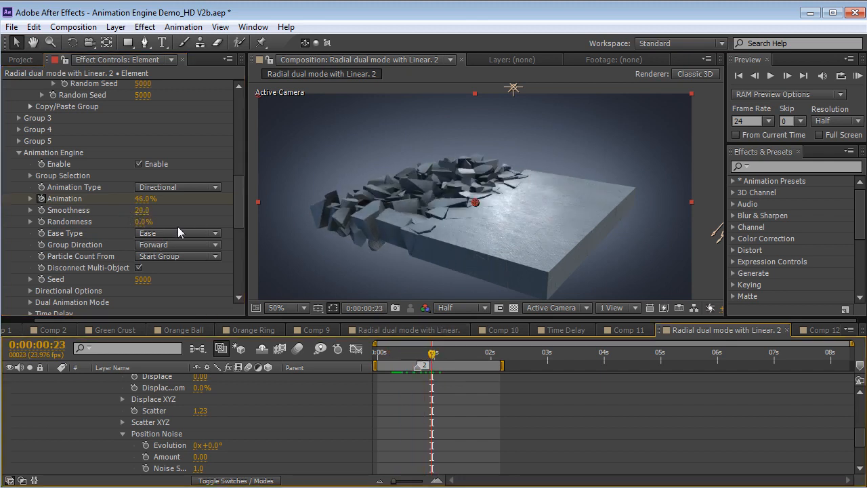
Try a Y value of 11.77 in Group 2's multi-object Displace XYZ and preview the slab breaking apart
left_click_drag(238, 210, 238, 169)
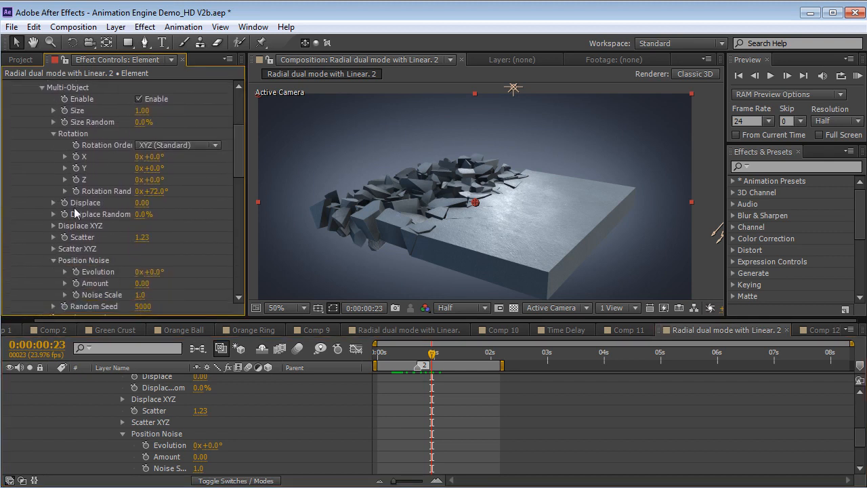
left_click(53, 226)
left_click_drag(140, 249, 215, 236)
left_click(380, 352)
left_click_drag(383, 353, 409, 360)
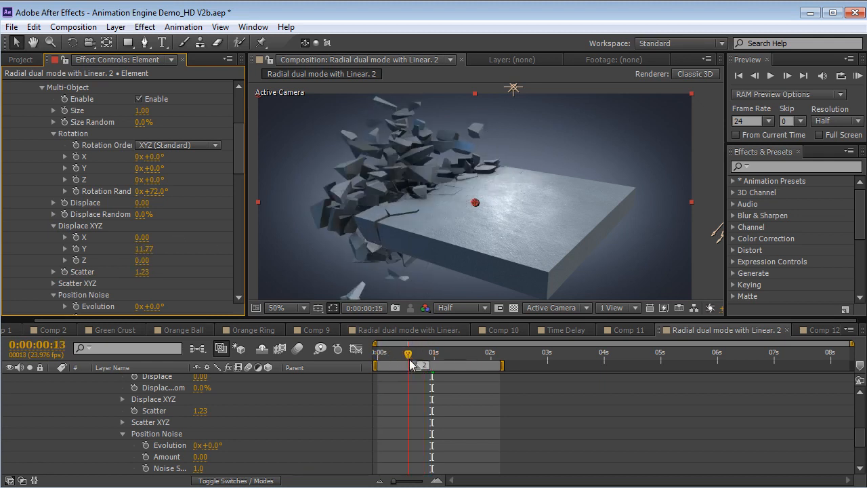
key("space")
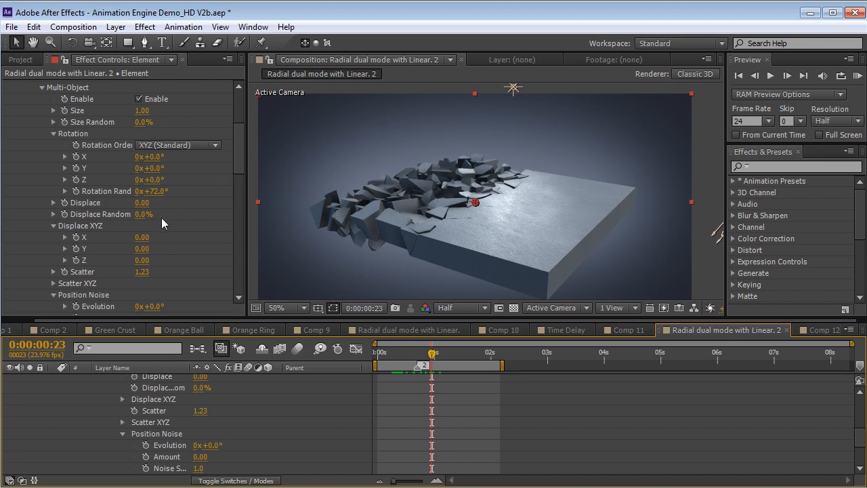
Set Group 2's multi-object Scatter to 2.14 and Rotation Random to 190°
left_click_drag(143, 275, 185, 265)
left_click_drag(163, 191, 236, 134)
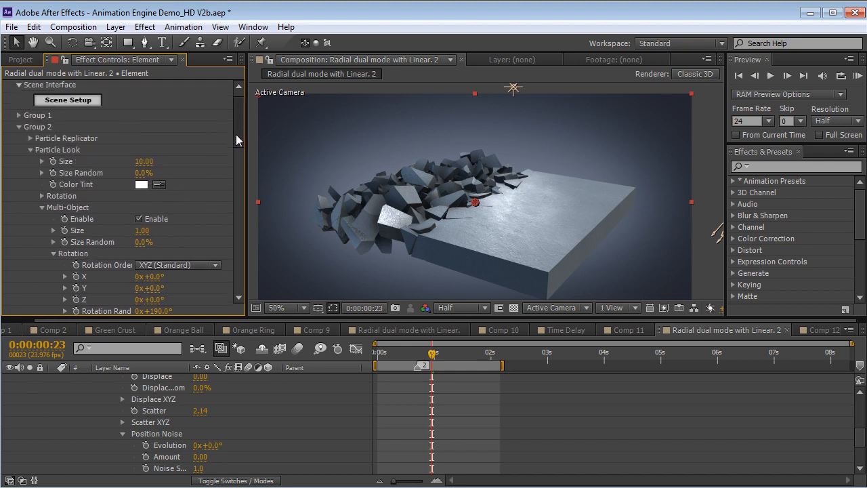
Lower Group 2's Position XY below the slab and check the break from an orbited camera angle at 0:00:00:11
left_click(30, 142)
left_click_drag(185, 176, 207, 176)
key("c")
left_click_drag(439, 232, 486, 229)
mouse_move(403, 354)
left_mouse_down()
mouse_move(413, 353)
mouse_move(403, 353)
left_mouse_up()
Increase the Animation Engine's Smoothness to 53 and scrub through the transition
left_click_drag(239, 125, 243, 226)
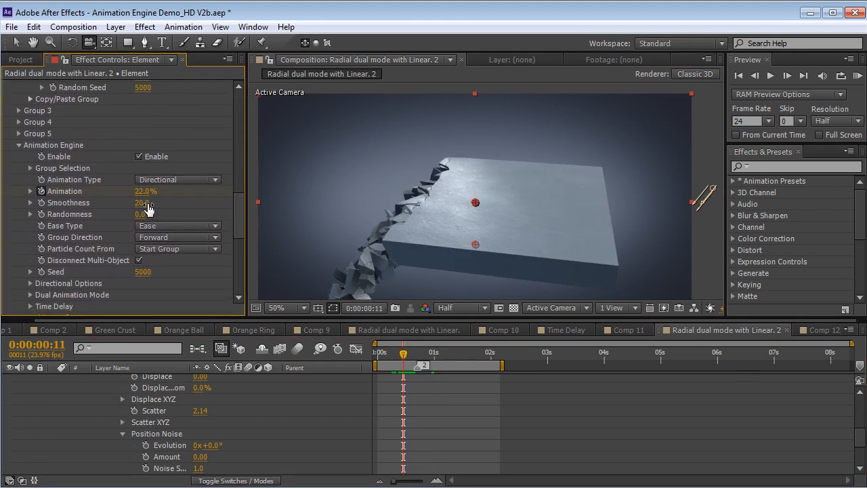
left_click_drag(145, 203, 164, 203)
left_click_drag(403, 353, 444, 365)
Lower Group 2's Position XY further and preview the crumbling slab in an enlarged composition view from the first frame
left_click_drag(240, 225, 239, 114)
left_click_drag(184, 185, 377, 355)
key("grave")
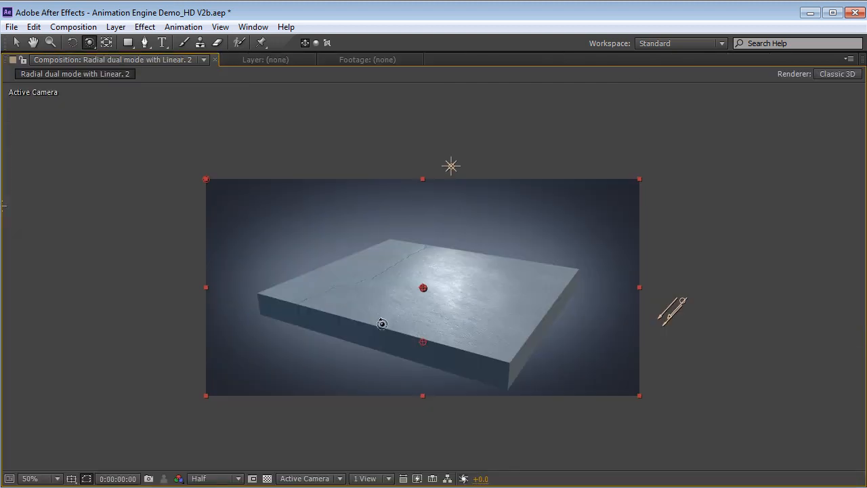
key("space")
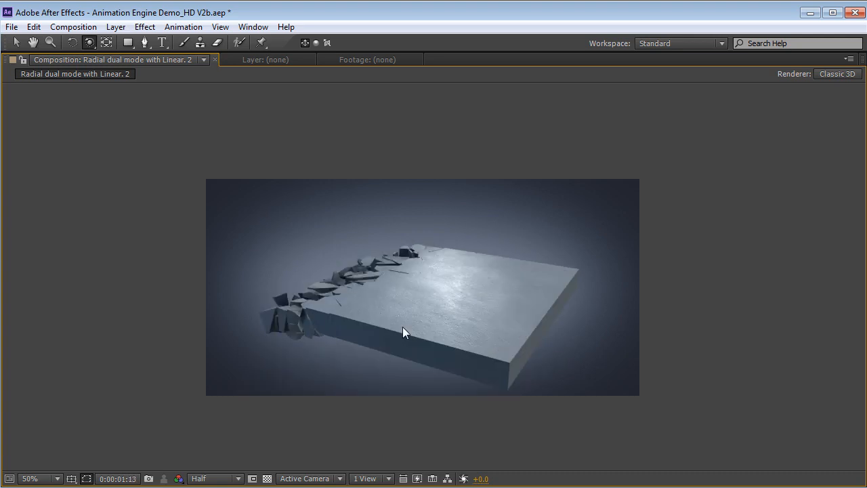
key("space")
key("grave")
Reduce Group 2's multi-object Scatter to 4.20 while viewing the break at 0:00:00:13
left_click(396, 353)
mouse_move(395, 353)
left_mouse_down()
mouse_move(435, 353)
mouse_move(408, 353)
left_mouse_up()
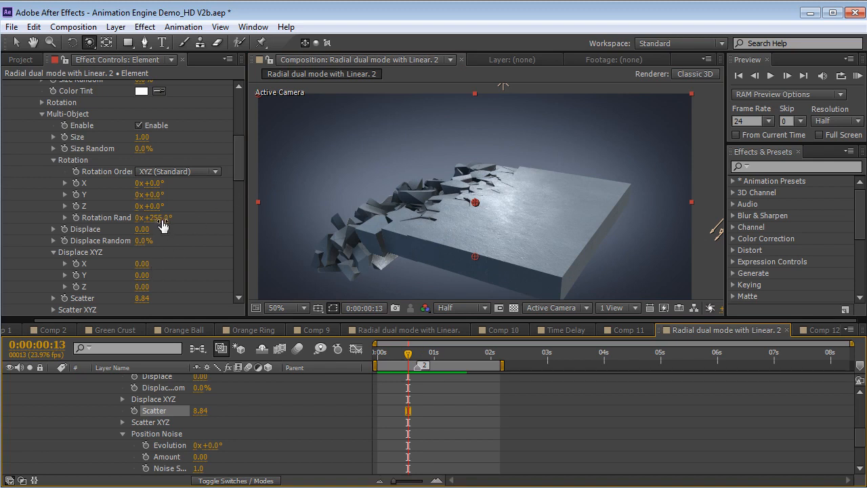
mouse_move(135, 298)
left_mouse_down()
mouse_move(143, 300)
mouse_move(126, 300)
left_mouse_up()
Rotate the Animation Engine's directional break through the slab by setting Yaw (Horizontal) to 0°, scrubbing the transition to check it
left_click_drag(235, 150, 230, 215)
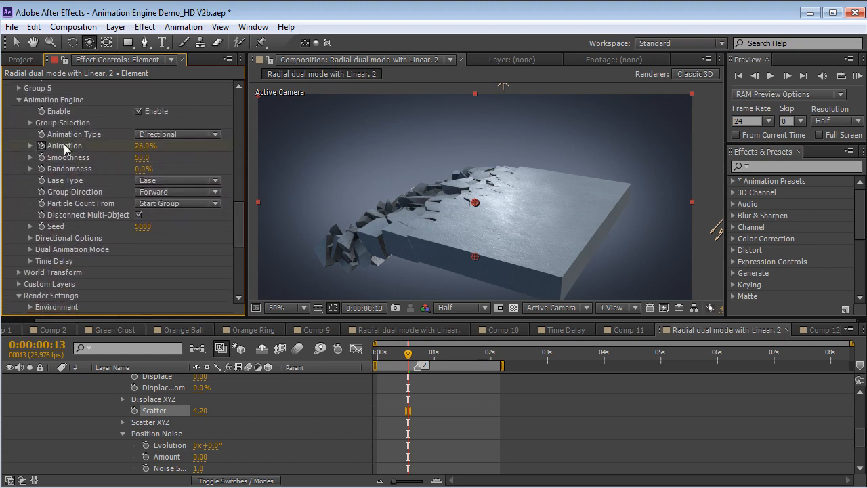
left_click(29, 237)
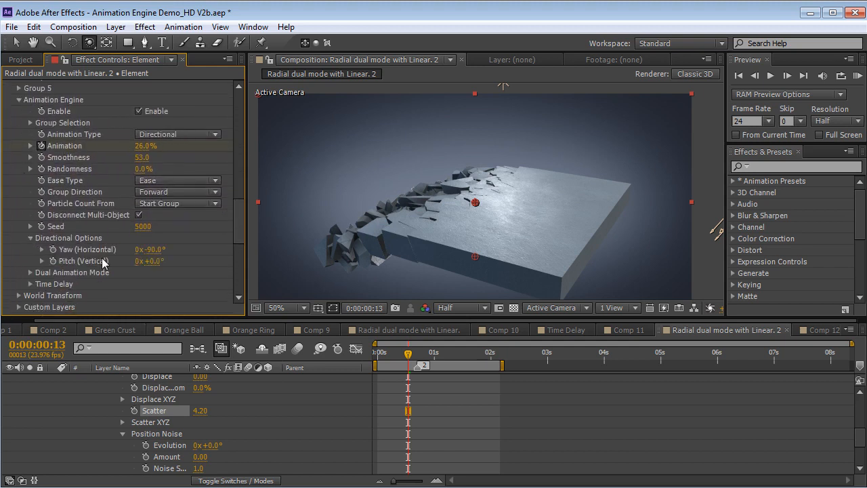
left_click_drag(155, 249, 203, 244)
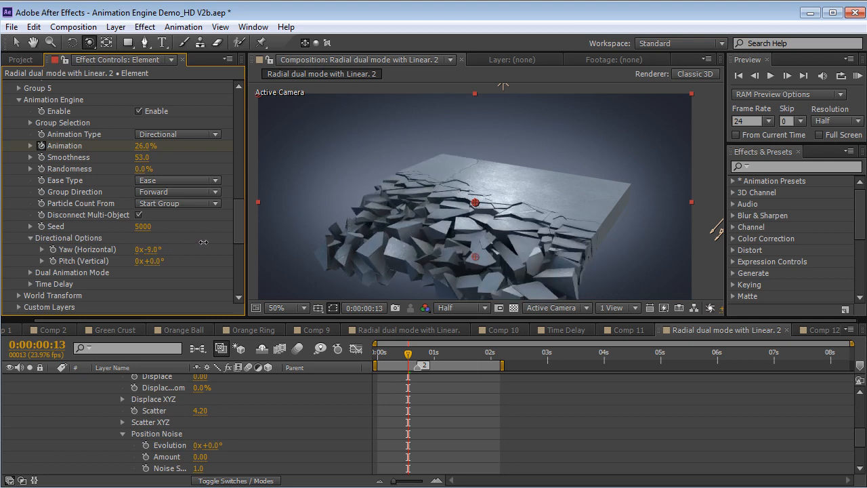
mouse_move(395, 355)
left_mouse_down()
mouse_move(433, 354)
mouse_move(408, 354)
left_mouse_up()
left_click_drag(155, 249, 190, 255)
type("0")
key("Return")
Switch the Animation Type to Radial and scrub the slab's collapse up to 0:00:00:19
left_click(176, 134)
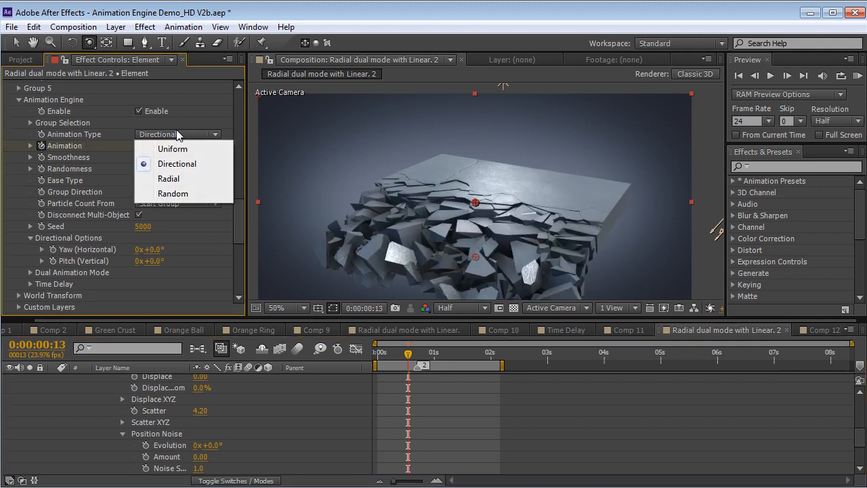
left_click(172, 182)
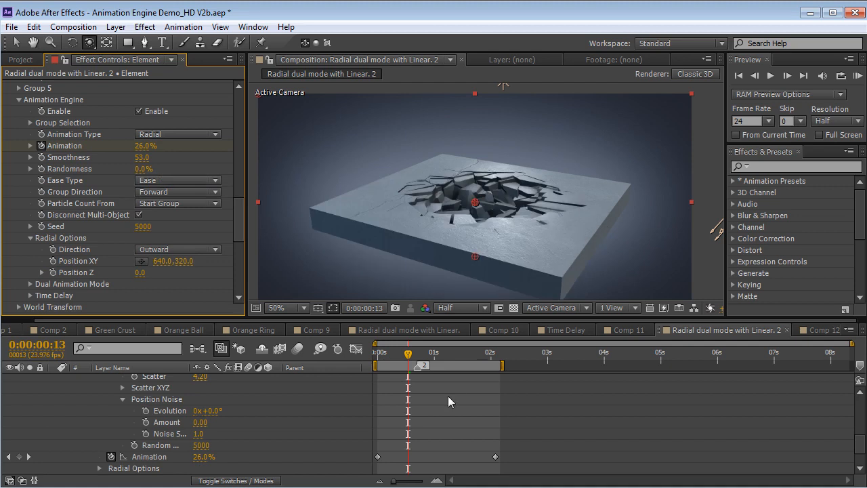
left_click_drag(238, 222, 235, 167)
left_click_drag(373, 352, 406, 369)
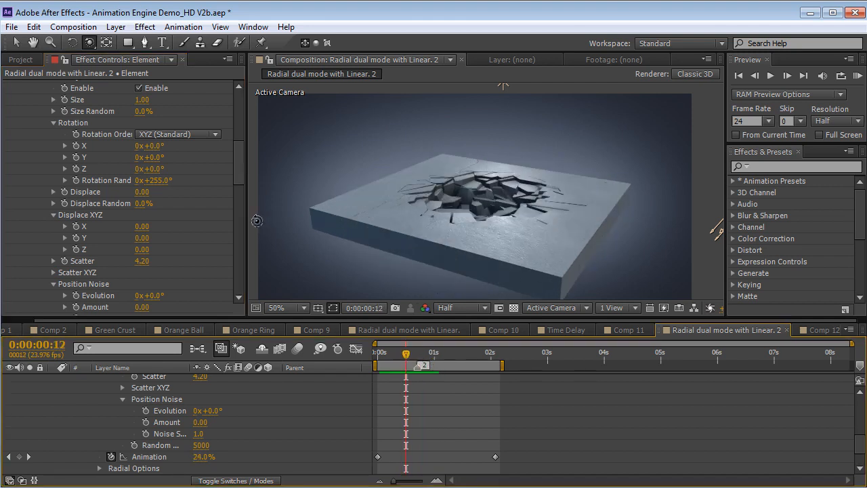
left_click_drag(239, 170, 235, 148)
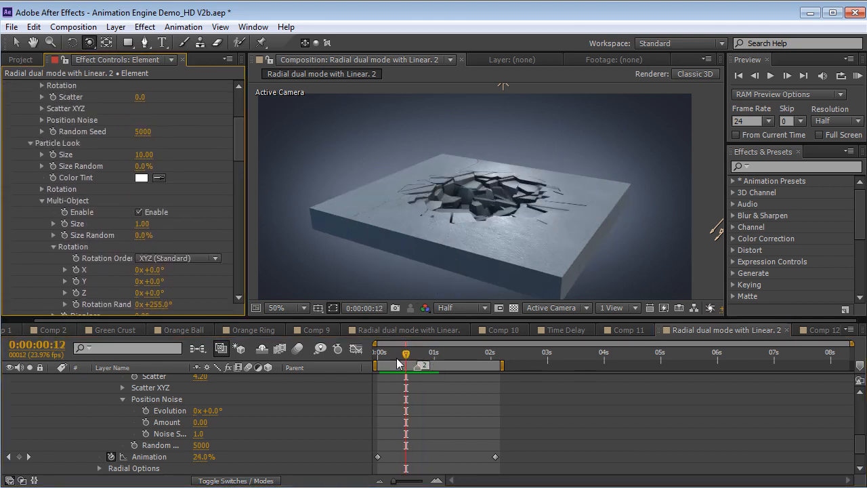
left_click_drag(397, 364, 422, 365)
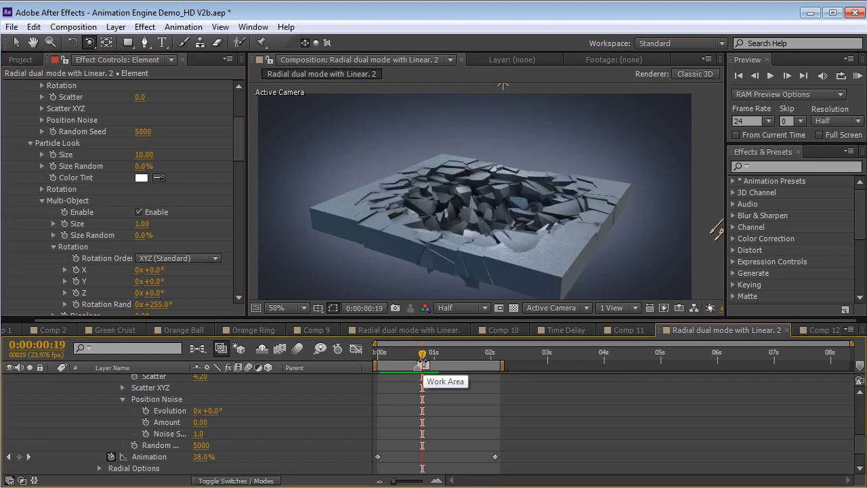
Lower Group 2's Position XY further beneath the slab and check the radial hole at 0:00:00:13
scroll(239, 138, "up", 4)
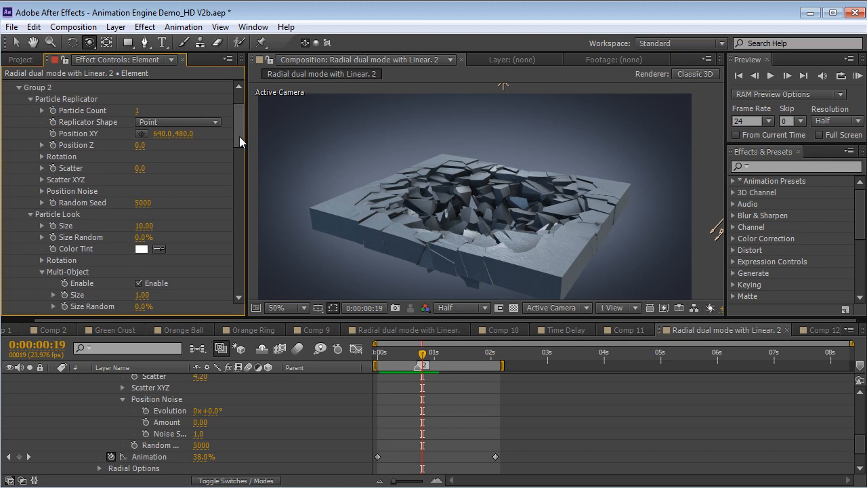
left_click_drag(181, 135, 370, 136)
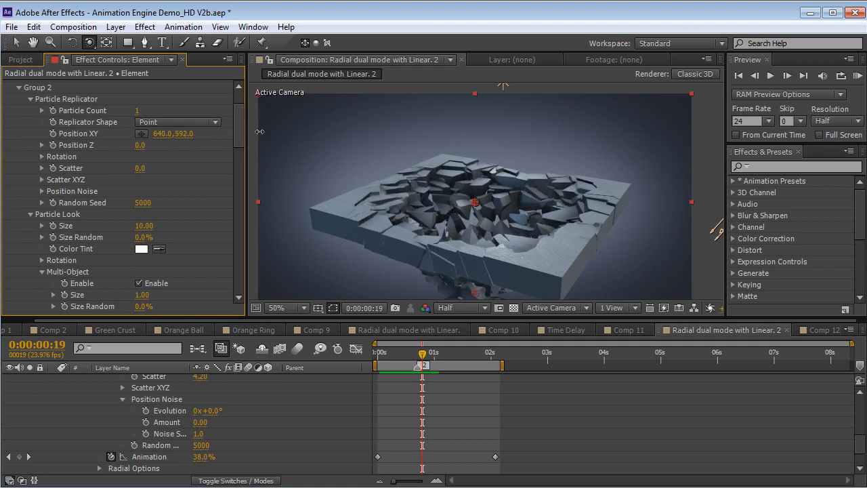
left_click_drag(393, 353, 407, 354)
Increase Group 2's multi-object Rotation Random to 2x+313° and the Animation Engine's Smoothness to 61, previewing the collapse
scroll(239, 142, "down", 4)
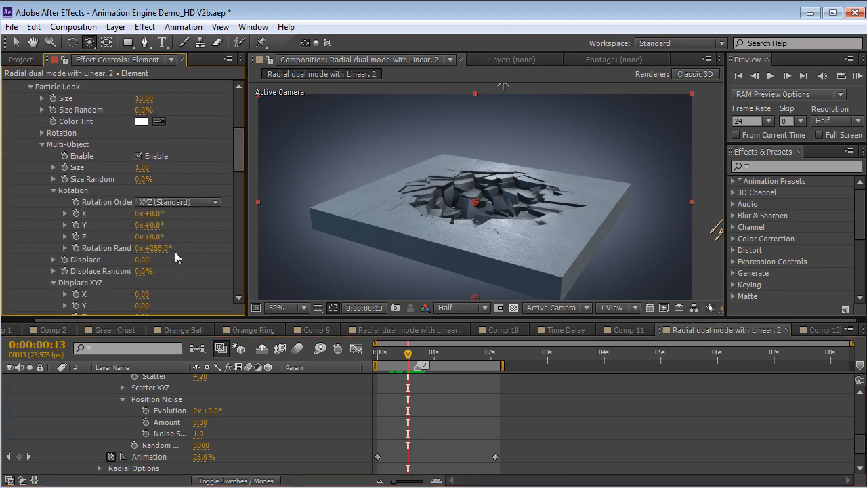
left_click_drag(160, 253, 178, 252)
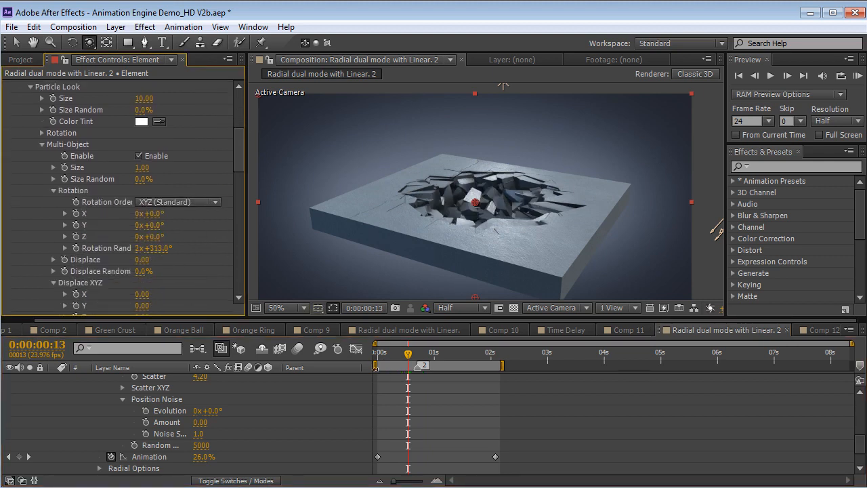
left_click(387, 355)
left_click_drag(387, 355, 408, 354)
left_click_drag(239, 151, 231, 233)
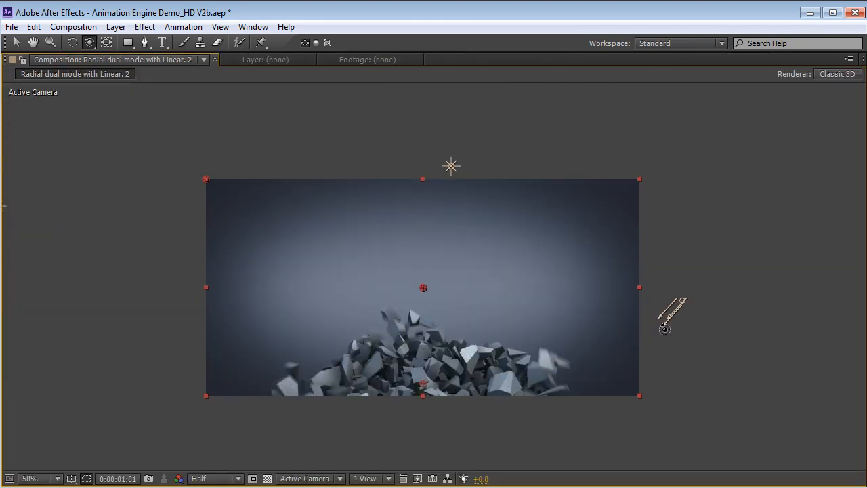
key("space")
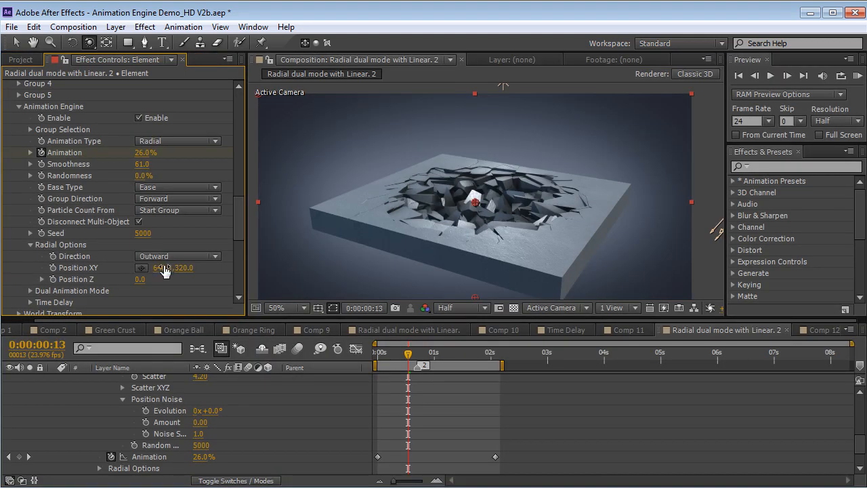
Change the Direction in Radial Options from Outward to the other choice and scrub the slab's break
left_click(178, 256)
left_click(170, 287)
mouse_move(408, 352)
left_mouse_down()
mouse_move(372, 353)
mouse_move(441, 365)
mouse_move(403, 361)
left_mouse_up()
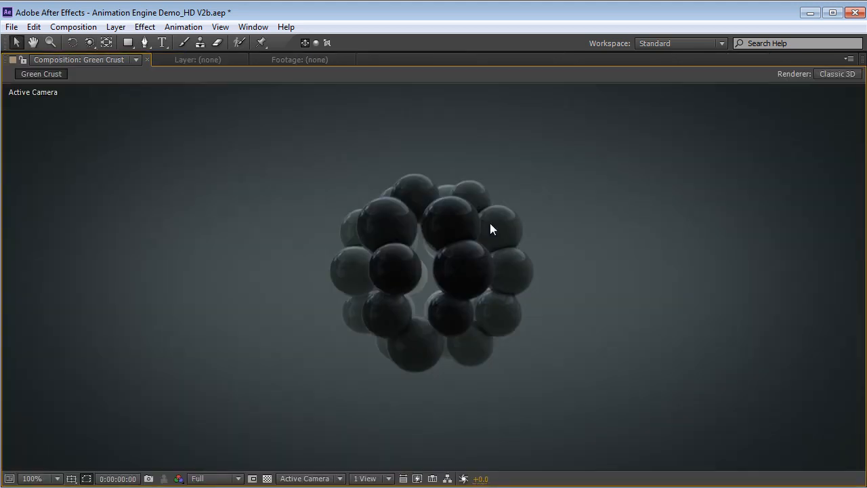
Preview the Green Crust composition in the normal panel layout and scrub to 0:00:00:16
key("grave")
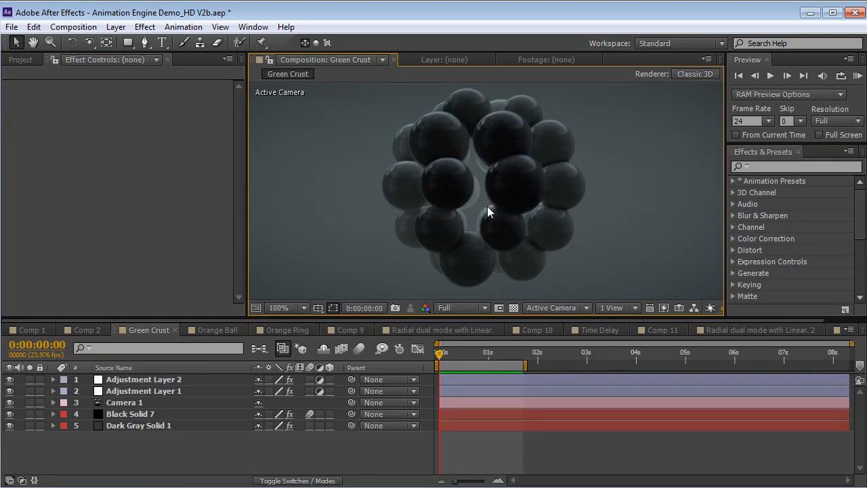
key("KP_0")
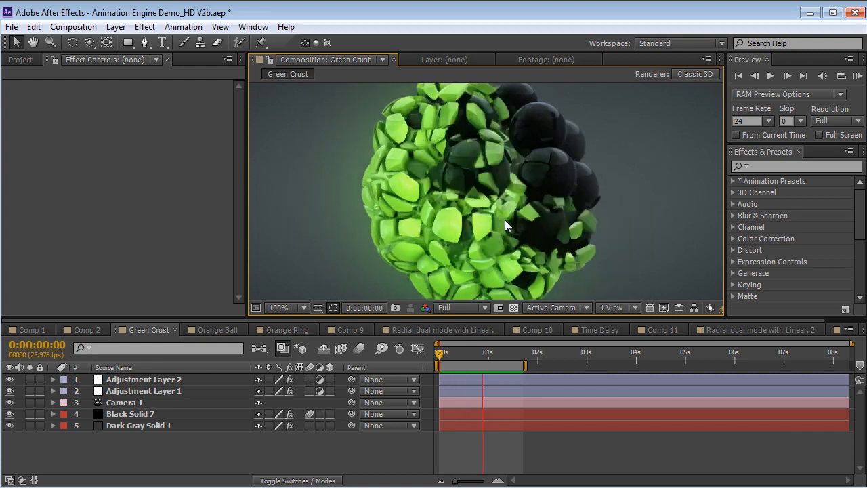
key("space")
left_click_drag(450, 354, 472, 356)
Inspect the Ball_Fracture_HQ model as a wireframe in the Scene Setup of Black Solid 7
left_click(102, 414)
left_click(76, 114)
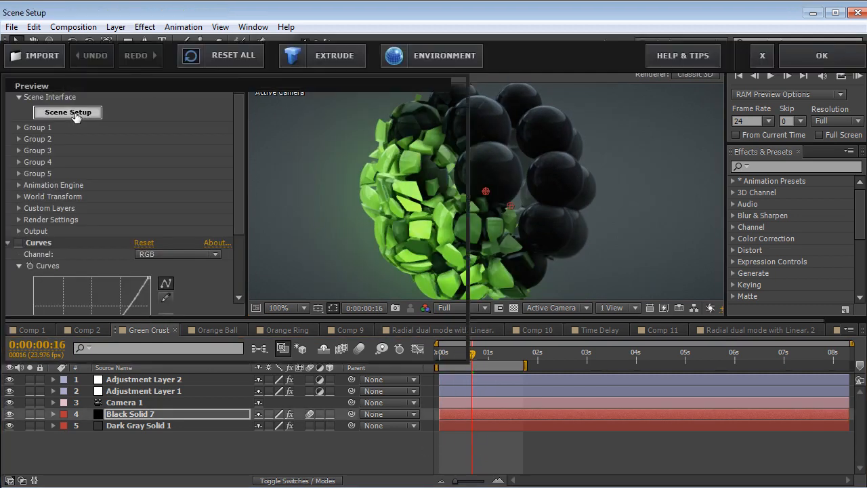
left_click(458, 85)
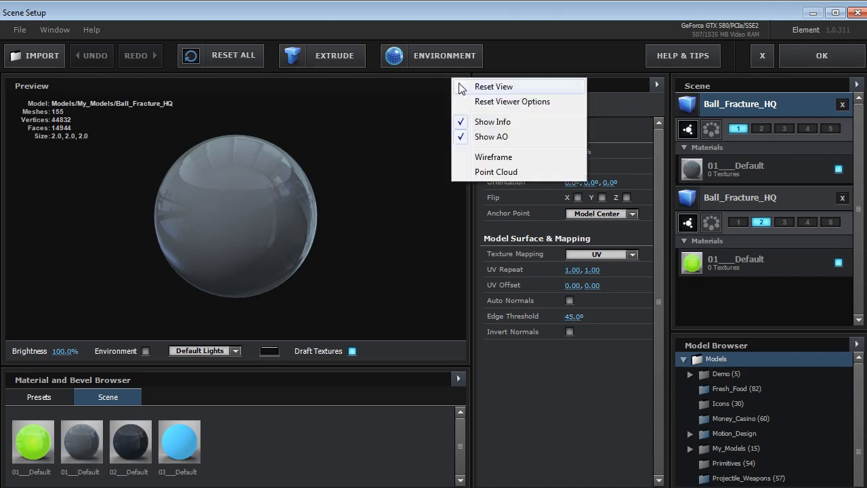
left_click(485, 155)
mouse_move(257, 177)
left_mouse_down()
mouse_move(217, 226)
mouse_move(248, 265)
mouse_move(236, 255)
mouse_move(256, 191)
mouse_move(272, 244)
mouse_move(267, 171)
left_mouse_up()
scroll(247, 265, "up", 4)
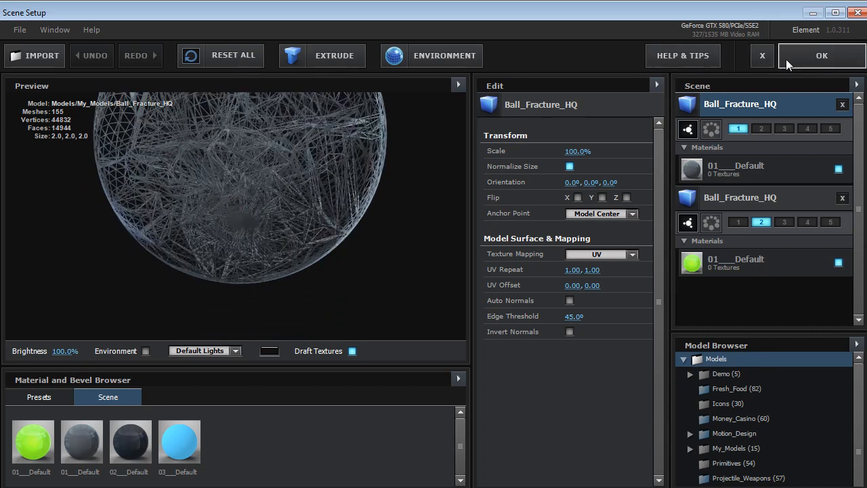
left_click(822, 55)
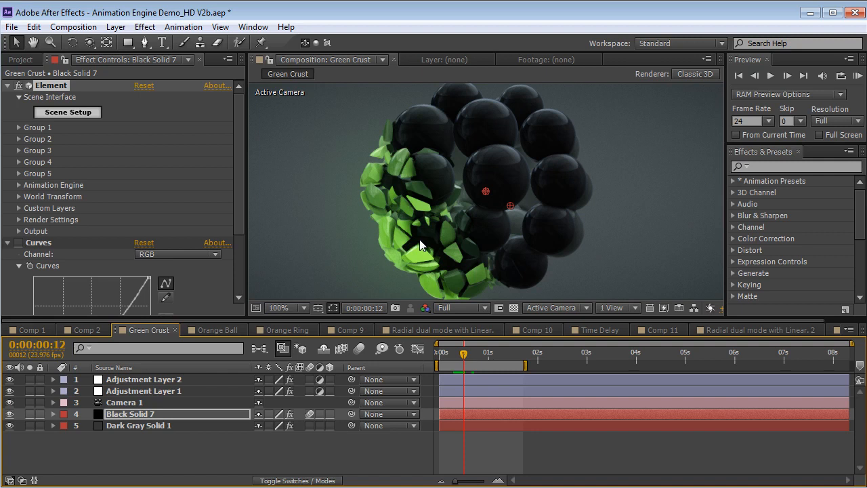
Increase Group 2's multi-object Displace to 1.86 and preview the green shards from the fractured spheres
left_click(19, 139)
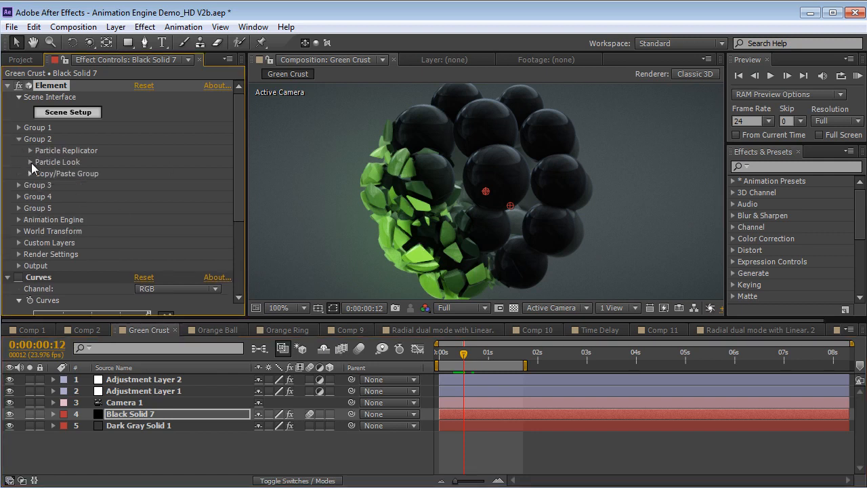
left_click(31, 163)
left_click(40, 219)
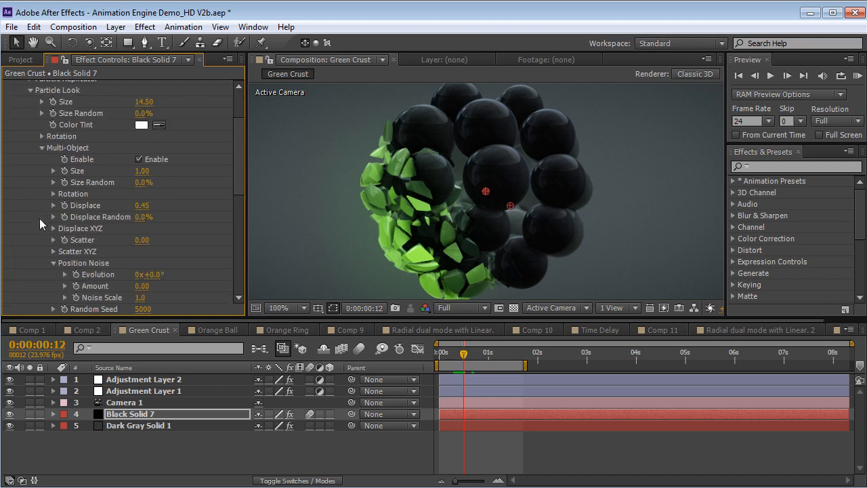
left_click_drag(239, 171, 241, 179)
left_click_drag(140, 179, 437, 357)
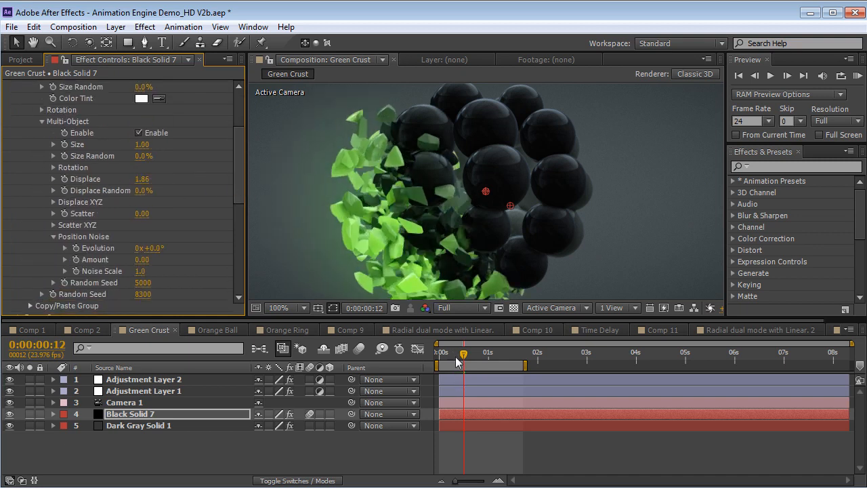
left_click(453, 356)
left_click_drag(453, 358, 462, 359)
key("KP_0")
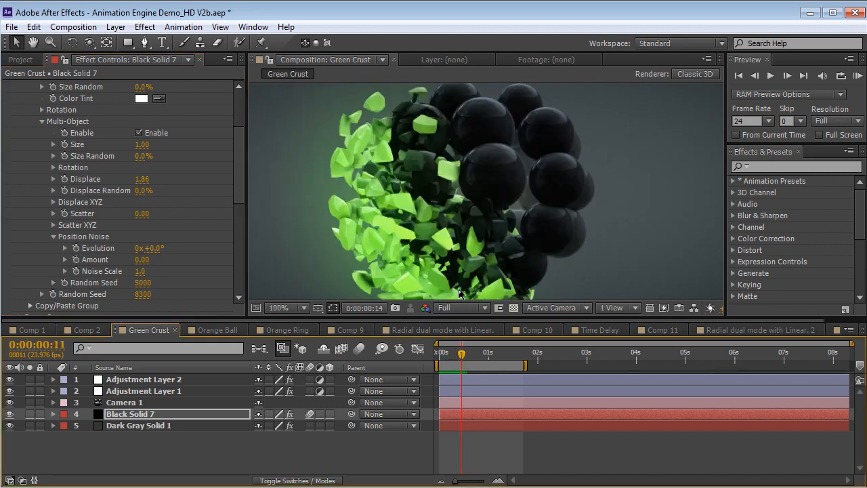
Set Group 2's multi-object Size to 0, preview the shrinking shards, and step forward to 0:00:00:14
left_click_drag(239, 151, 238, 148)
left_click(144, 156)
type("0")
key("Return")
key("KP_0")
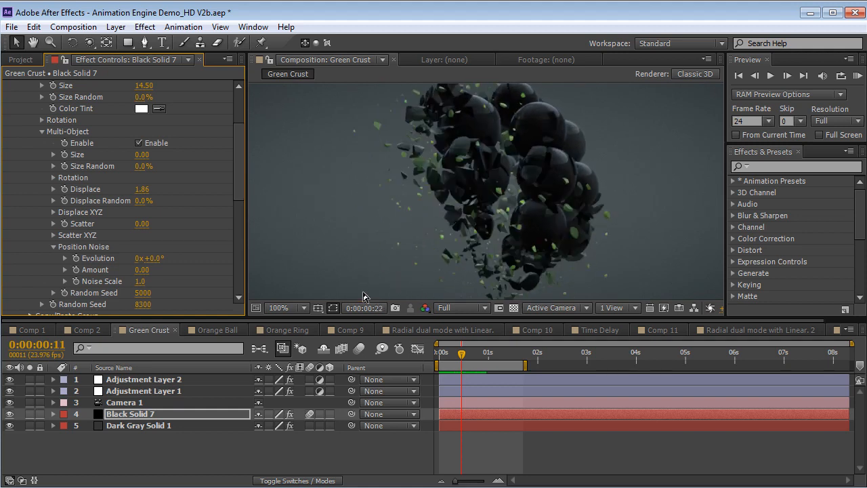
key("space")
key("Page_Down")
key("Page_Down")
key("Page_Down")
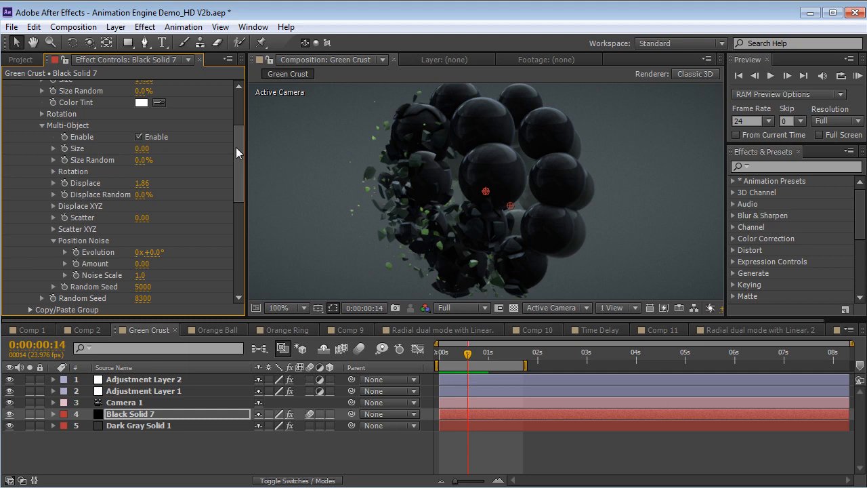
Set the Material Duration to 40% in the Animation Engine's Time Delay settings
left_click_drag(236, 147, 237, 207)
left_click(18, 183)
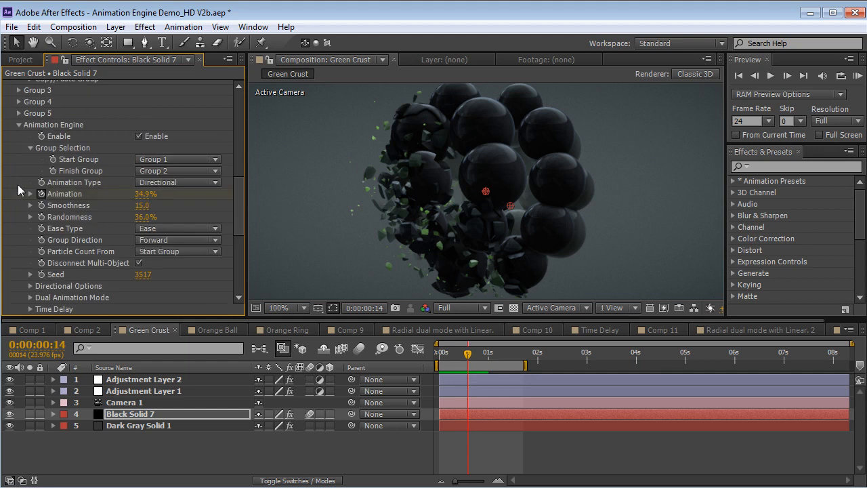
left_click(30, 147)
left_click_drag(239, 203, 238, 217)
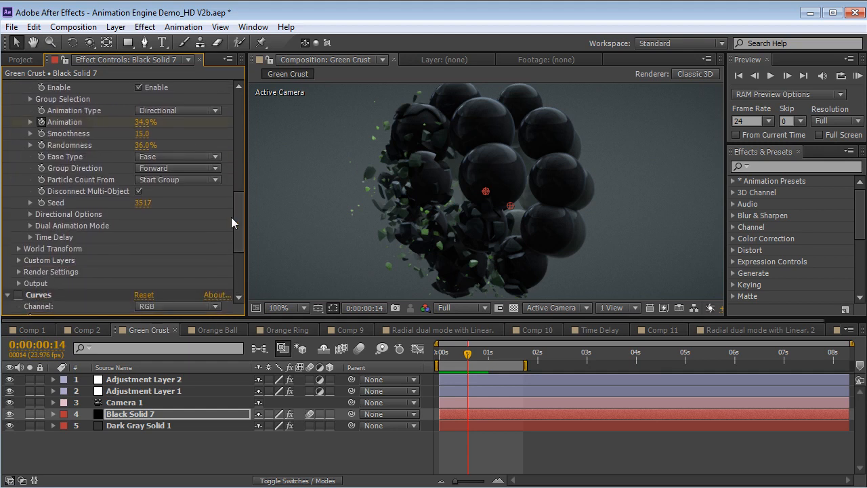
left_click(30, 237)
scroll(29, 238, "down", 1)
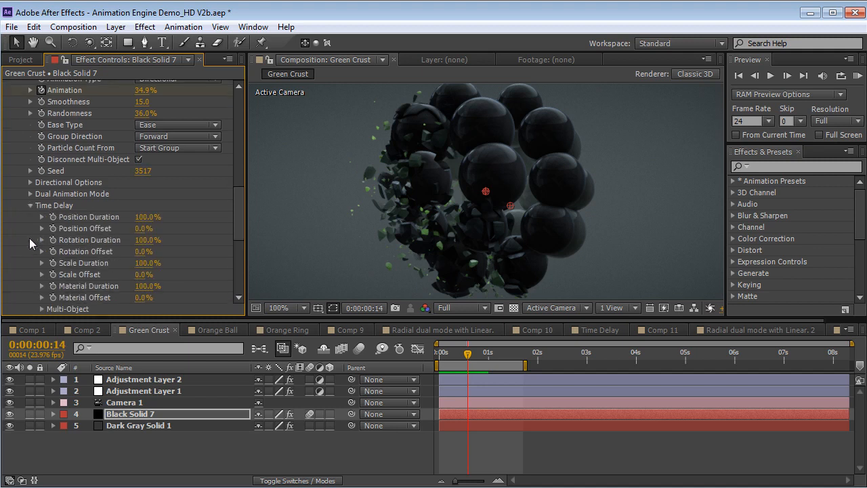
scroll(236, 217, "down", 3)
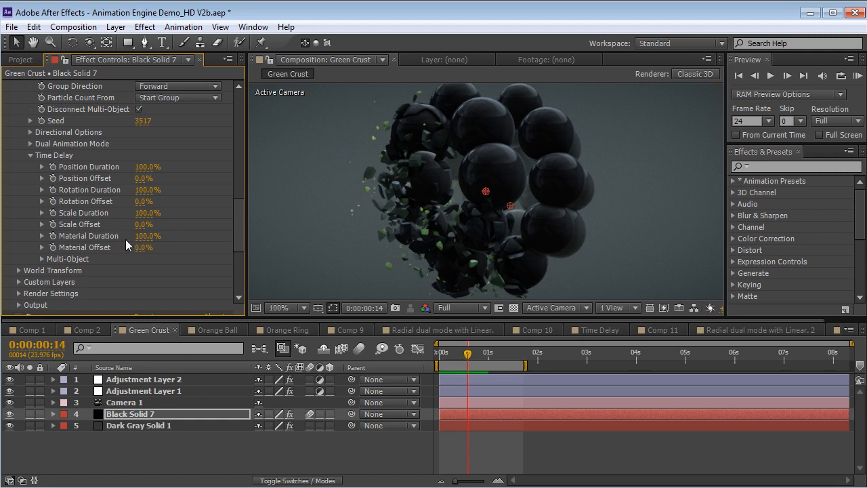
left_click(147, 236)
type("40")
key("Return")
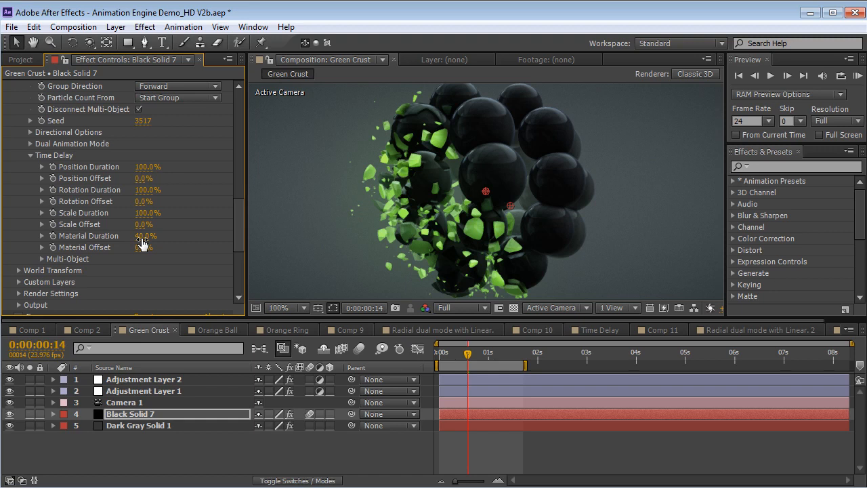
Lower the Time Delay's Material Duration to 31% and preview the green shards' color transition
left_click_drag(147, 236, 138, 236)
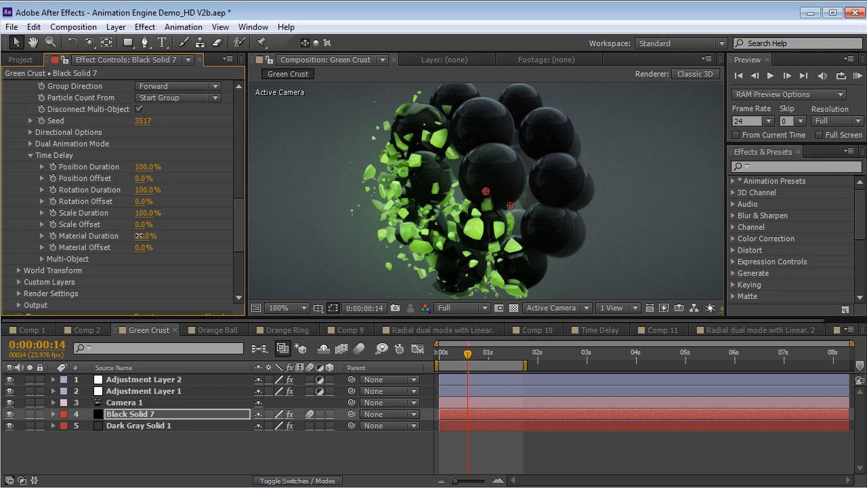
key("KP_0")
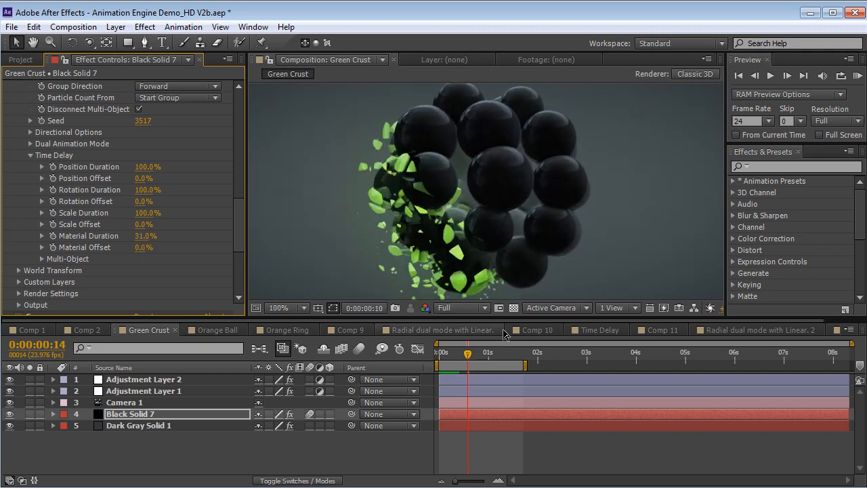
key("space")
key("space")
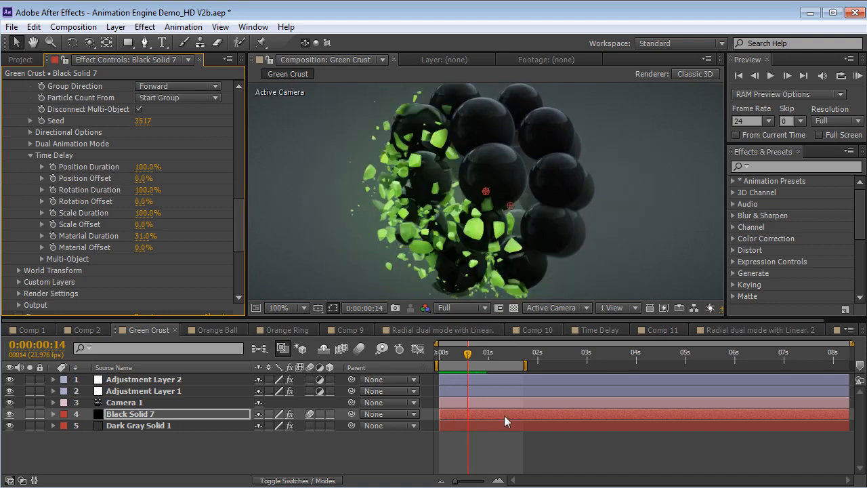
Move Black Solid 7's last Animation keyframe to about 2.6 seconds, extend the work area to about 2.5 seconds, and preview the slower transition
key("u")
left_click_drag(519, 437, 567, 437)
left_click(558, 354)
mouse_move(560, 361)
left_mouse_down()
mouse_move(552, 360)
mouse_move(563, 366)
left_mouse_up()
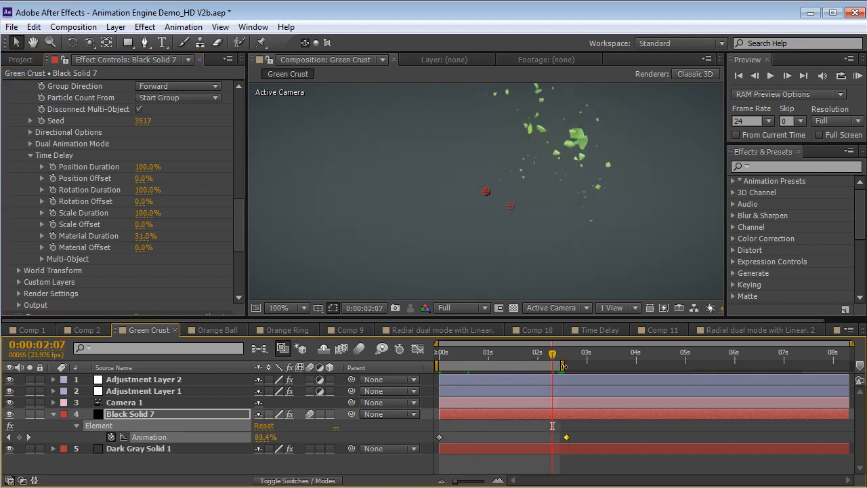
key("KP_0")
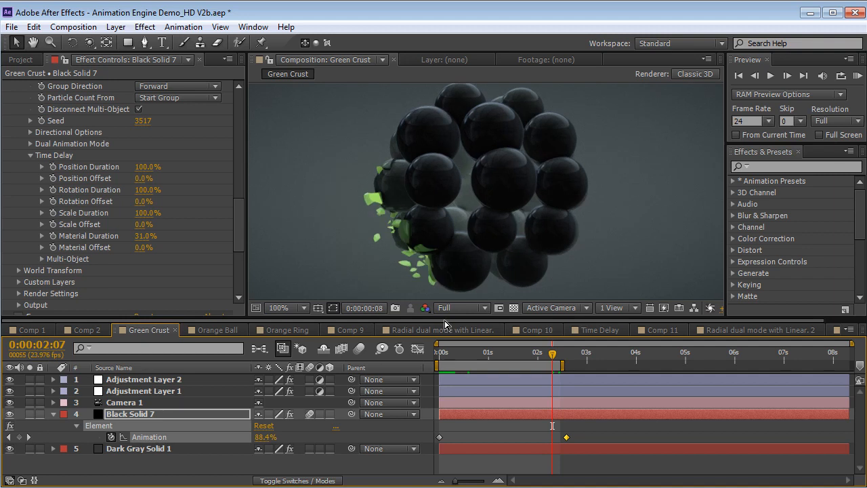
key("Escape")
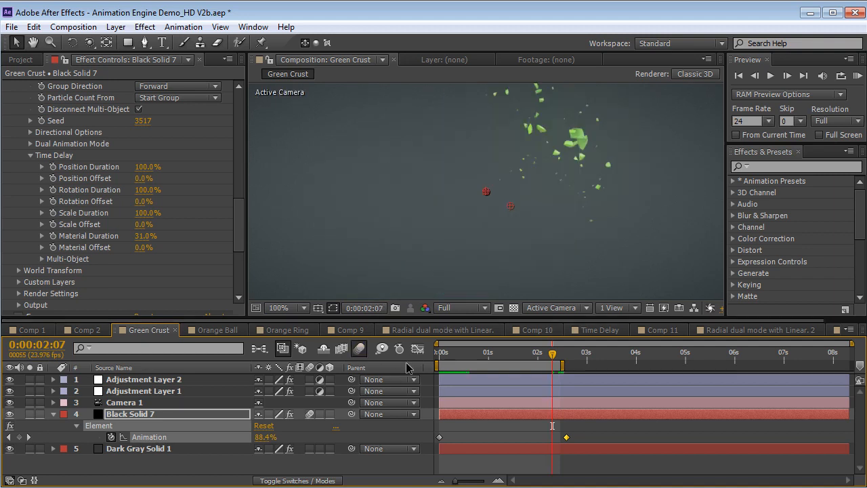
Go to 0:00:00:14 and increase Group 2's multi-object Displace to 4.89
left_click_drag(449, 357, 471, 363)
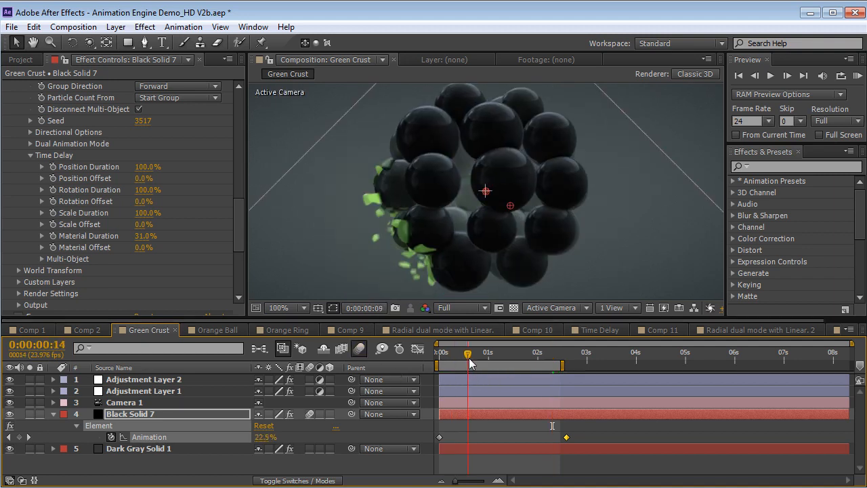
left_click_drag(243, 208, 240, 116)
left_click_drag(145, 232, 353, 236)
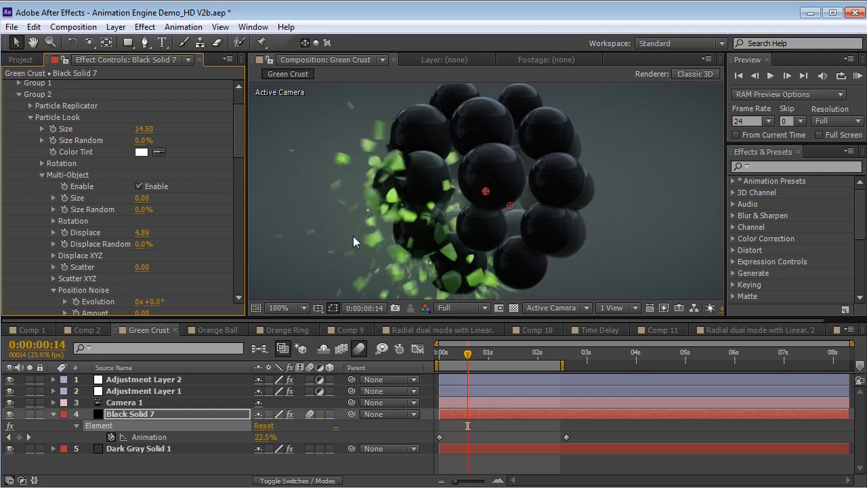
Set the Animation Engine's Smoothness to 41 and Randomness to 11%, and preview the shards up to 0:00:00:22
left_click_drag(242, 129, 249, 196)
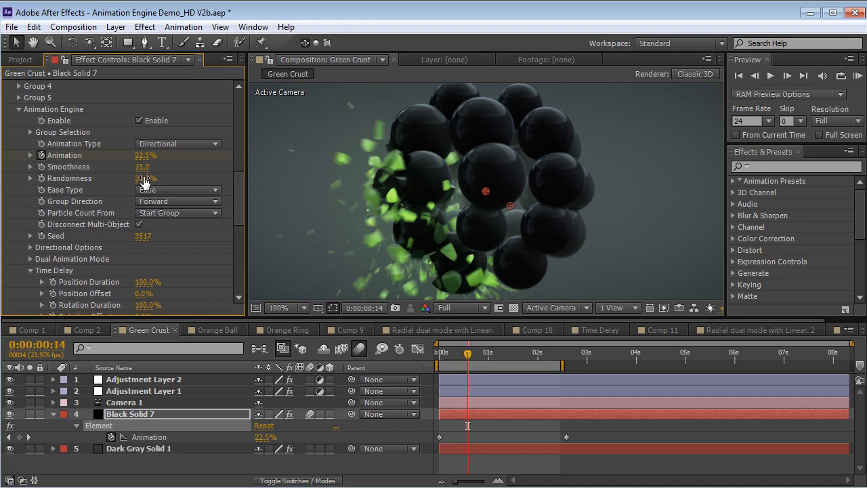
left_click_drag(144, 179, 158, 165)
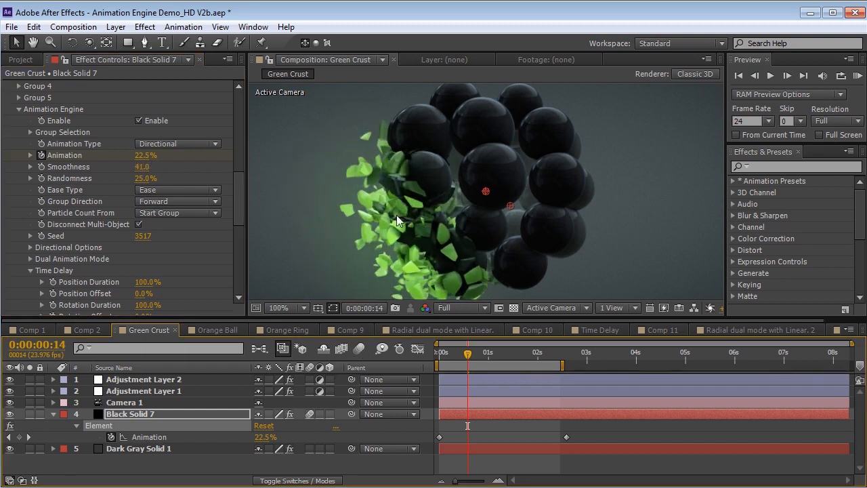
left_click_drag(143, 178, 131, 178)
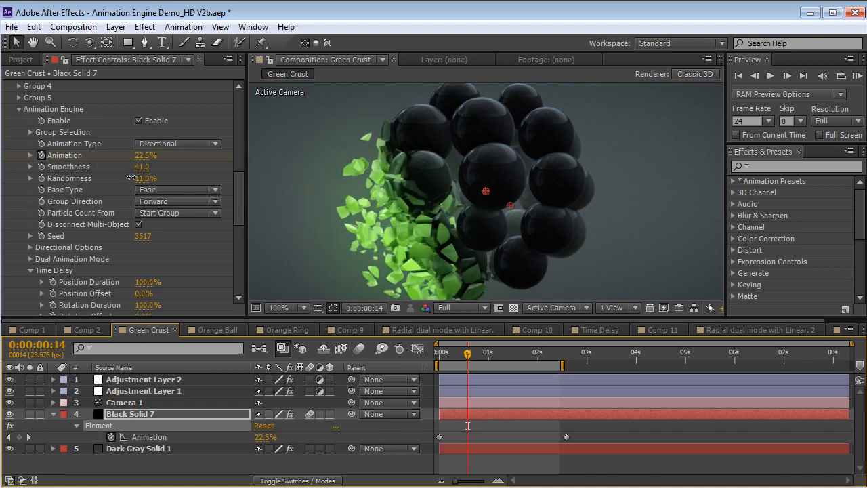
key("KP_0")
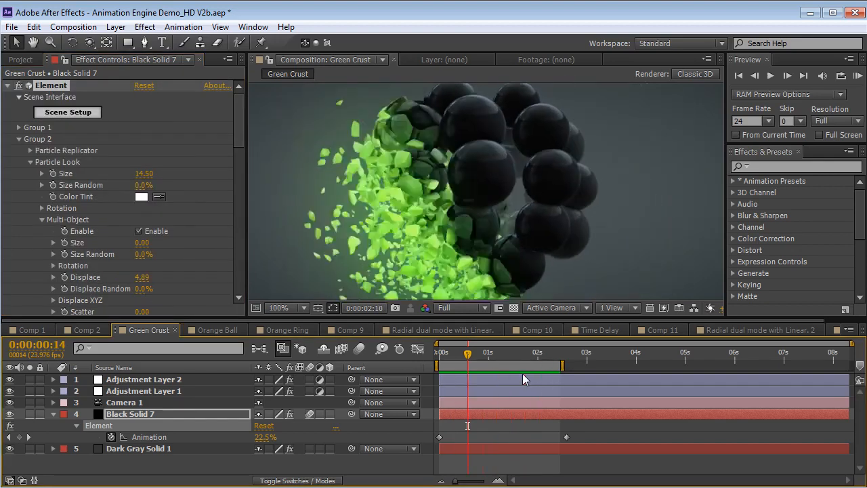
left_click(470, 366)
mouse_move(478, 350)
left_mouse_down()
mouse_move(523, 365)
mouse_move(476, 366)
mouse_move(484, 366)
left_mouse_up()
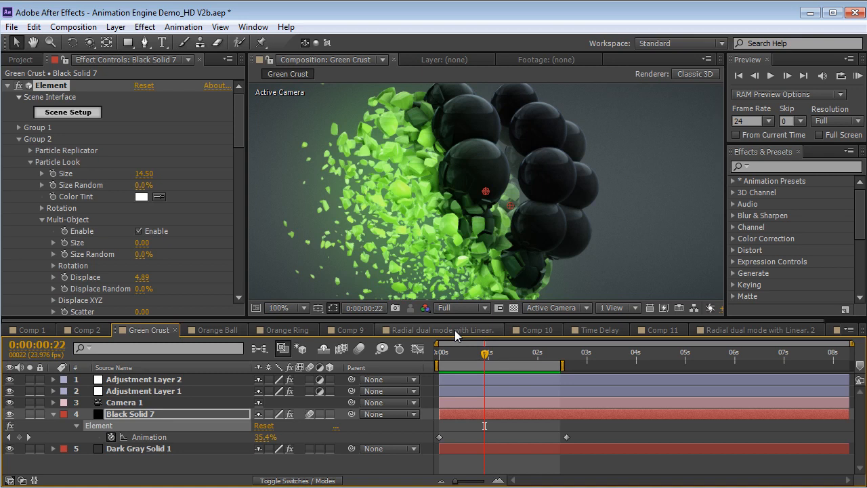
Open the "Radial dual mode with Linear." composition, play its blue sphere animation, and scrub through the first second
left_click(455, 330)
left_click(484, 425)
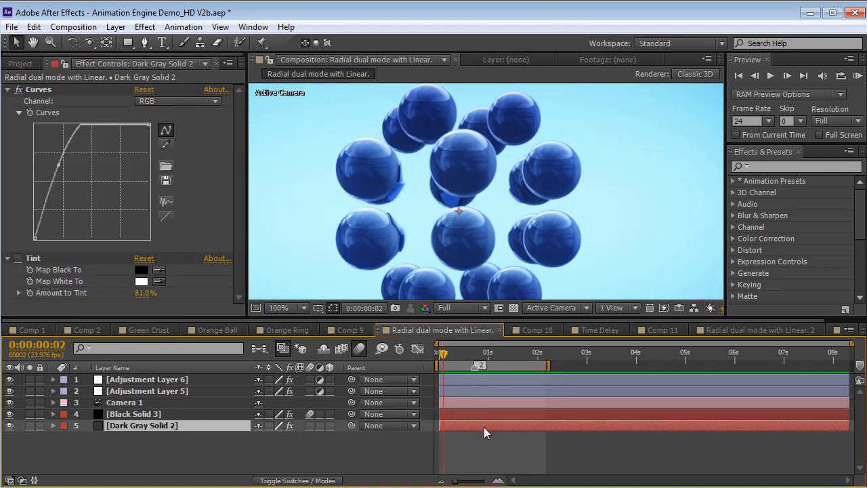
left_click(480, 447)
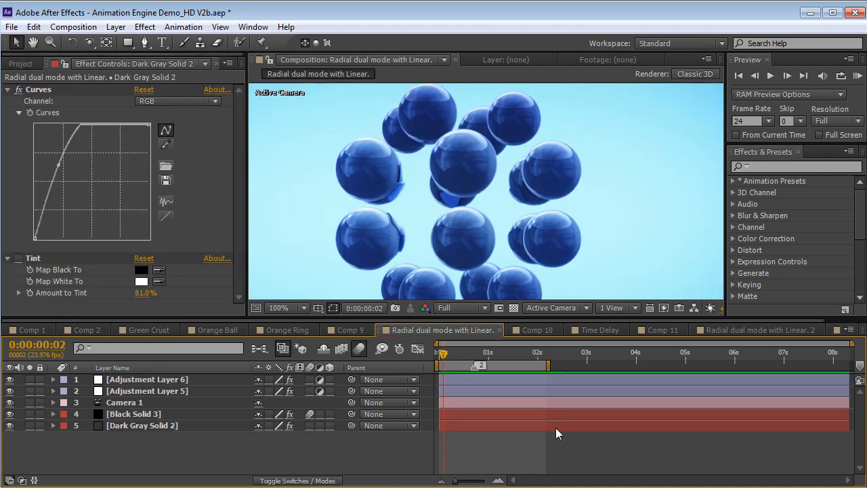
key("space")
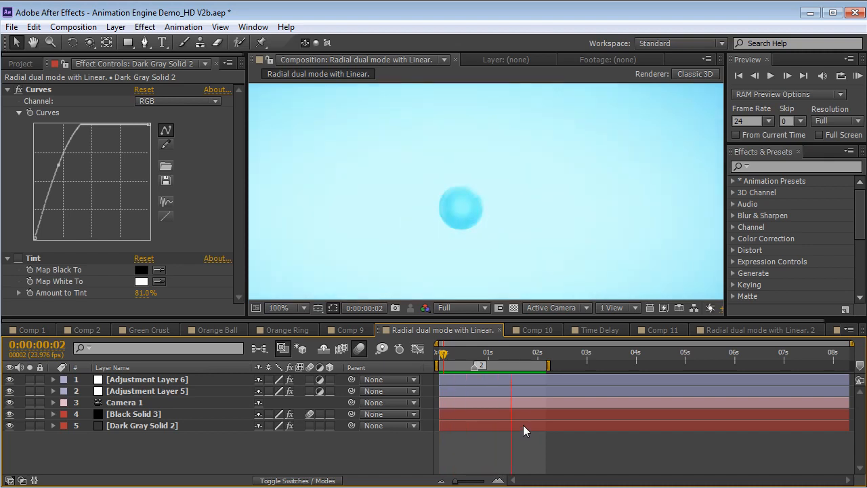
key("space")
left_click_drag(447, 354, 488, 356)
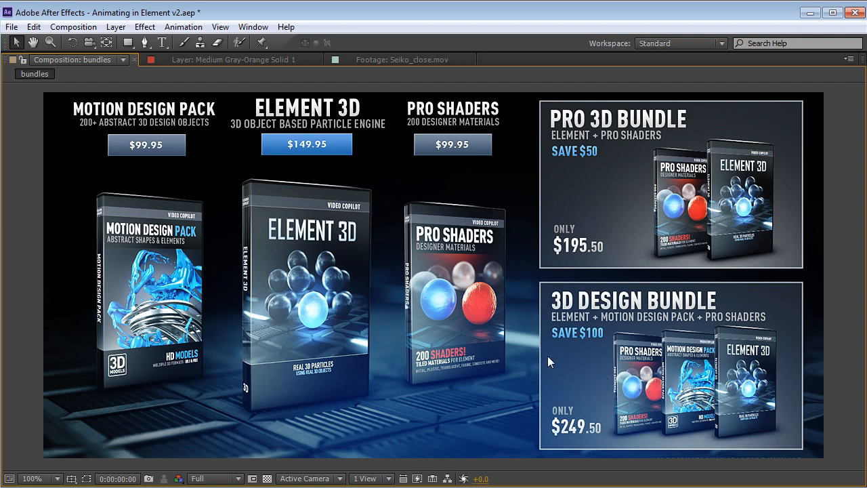
Step through the product family frames of the bundles composition and return to its first frame
key("Page_Down")
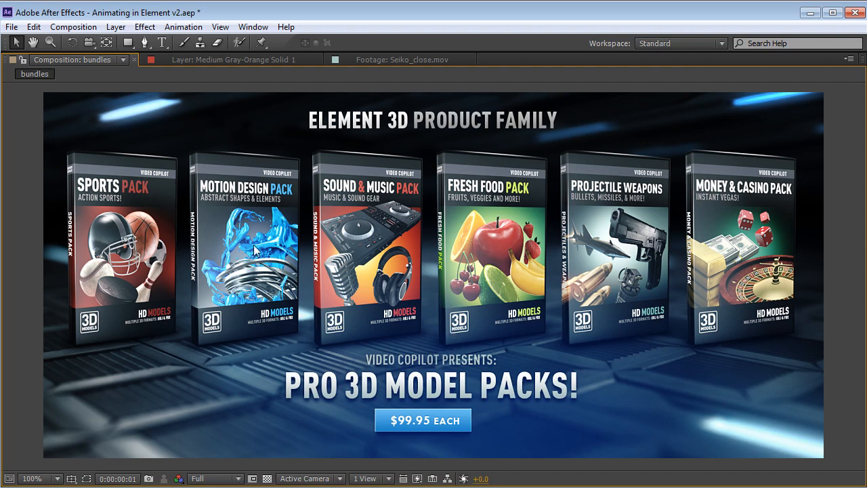
key("Page_Down")
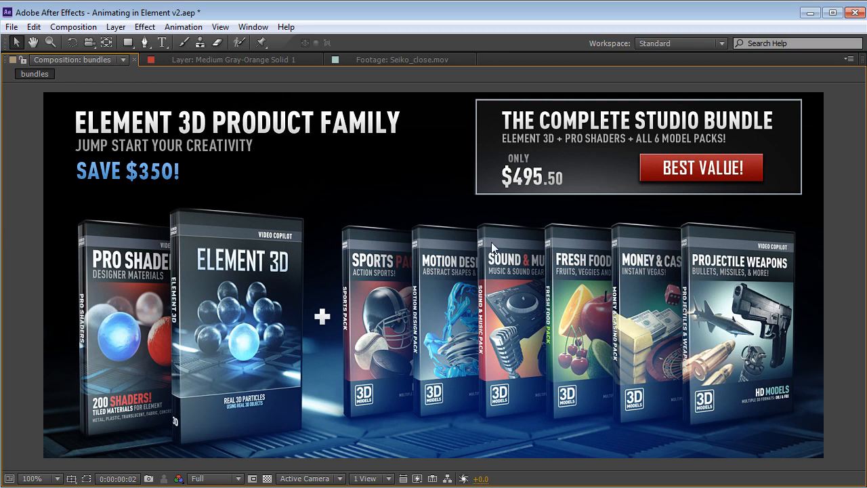
key("Page_Up")
key("Page_Up")
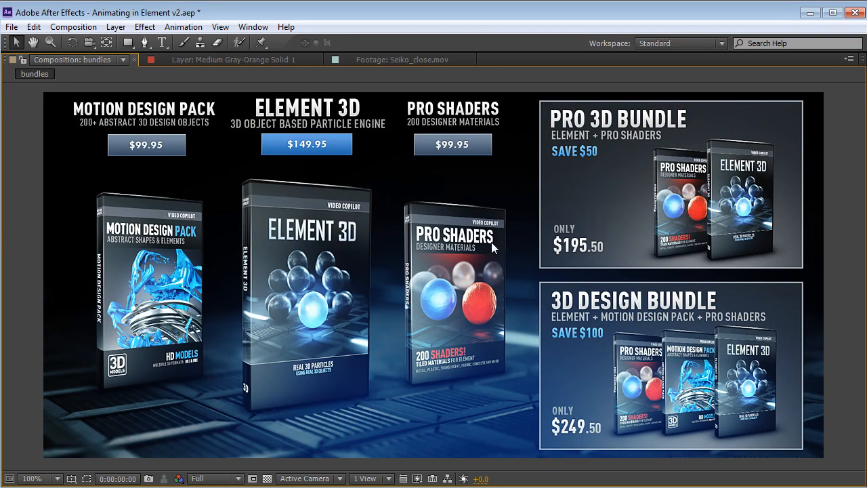